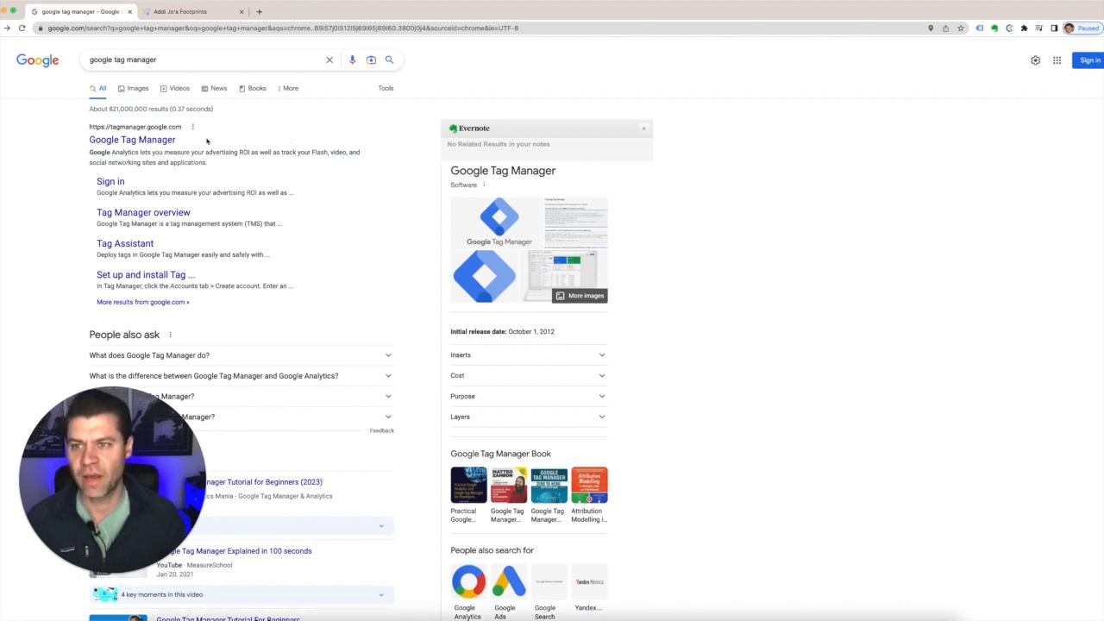
Step: Open Google Tag Manager from the search results and sign in with the Addi Jo's Footprints Google account, entering the account password
{"action": "left_click", "coordinate": [154, 143]}
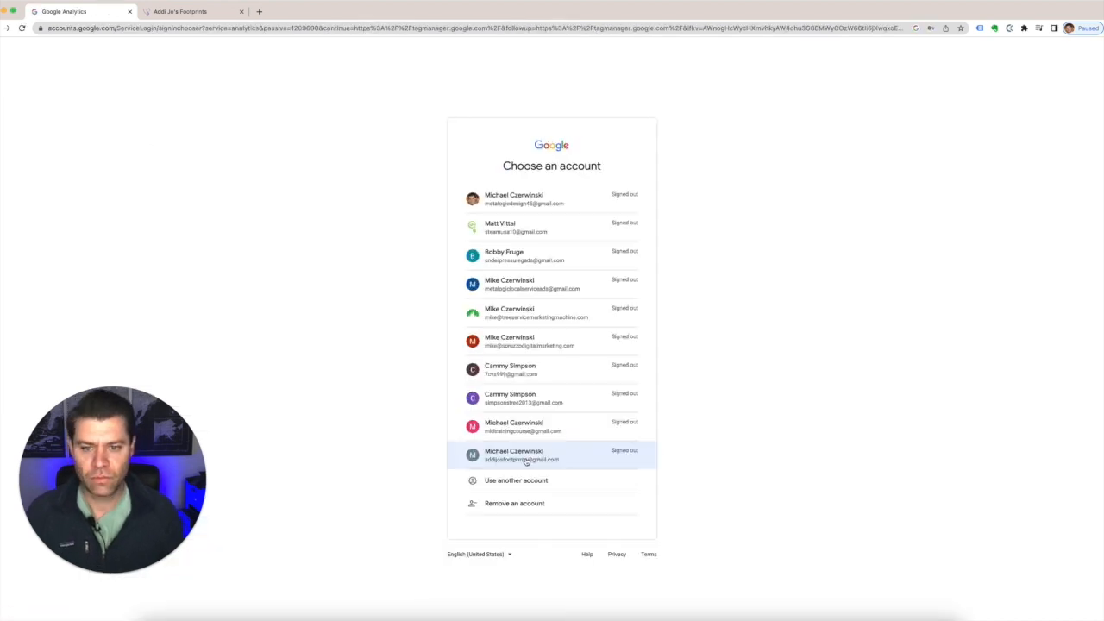
{"action": "left_click", "coordinate": [526, 461]}
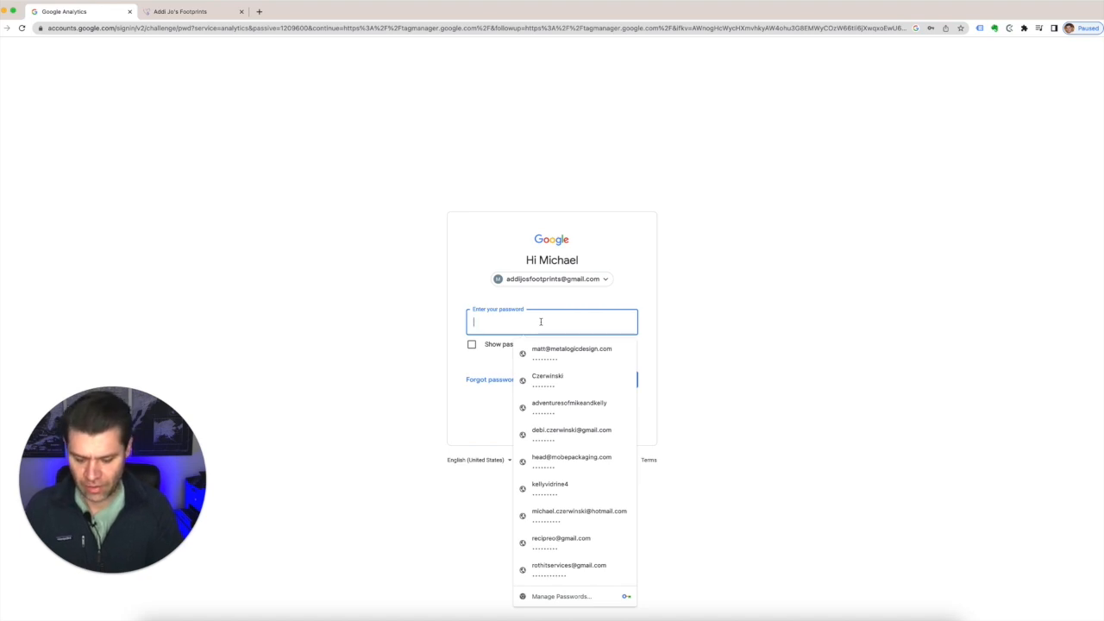
{"action": "type", "text": "•••••"}
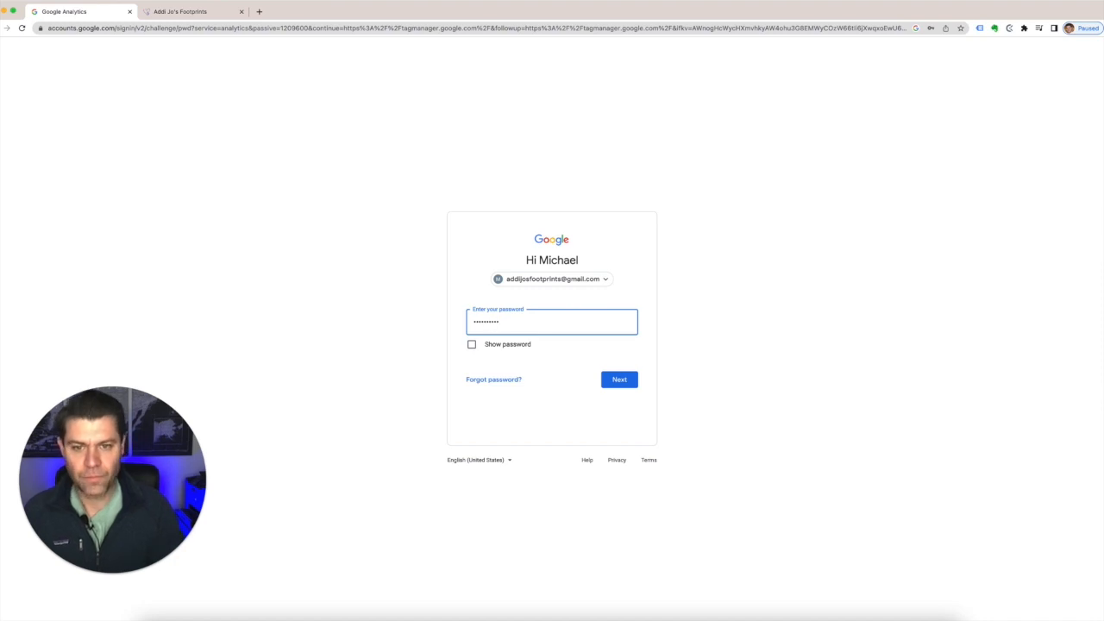
{"action": "key", "text": "Return"}
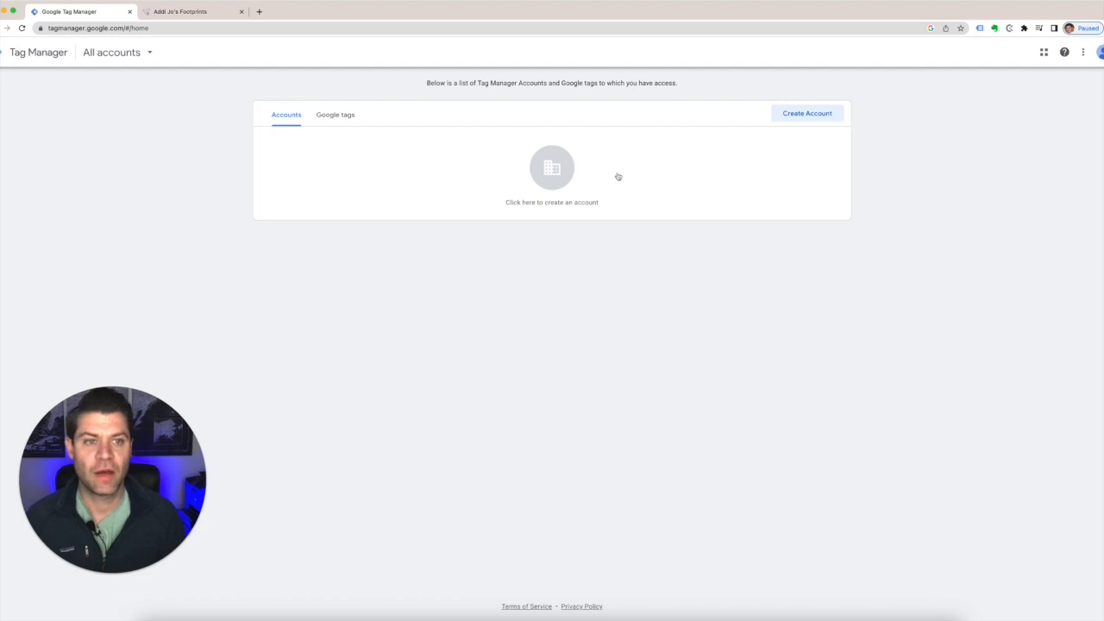
Step: Start a new Tag Manager account and name it "Addi Jo's Footprints"
{"action": "left_click", "coordinate": [808, 116]}
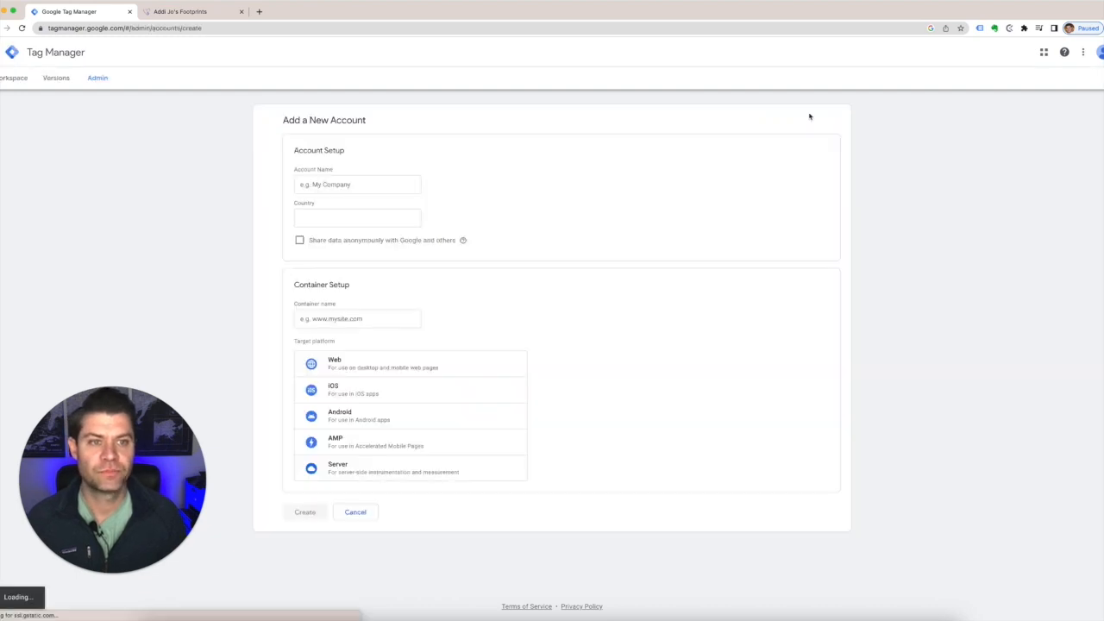
{"action": "left_click", "coordinate": [376, 186]}
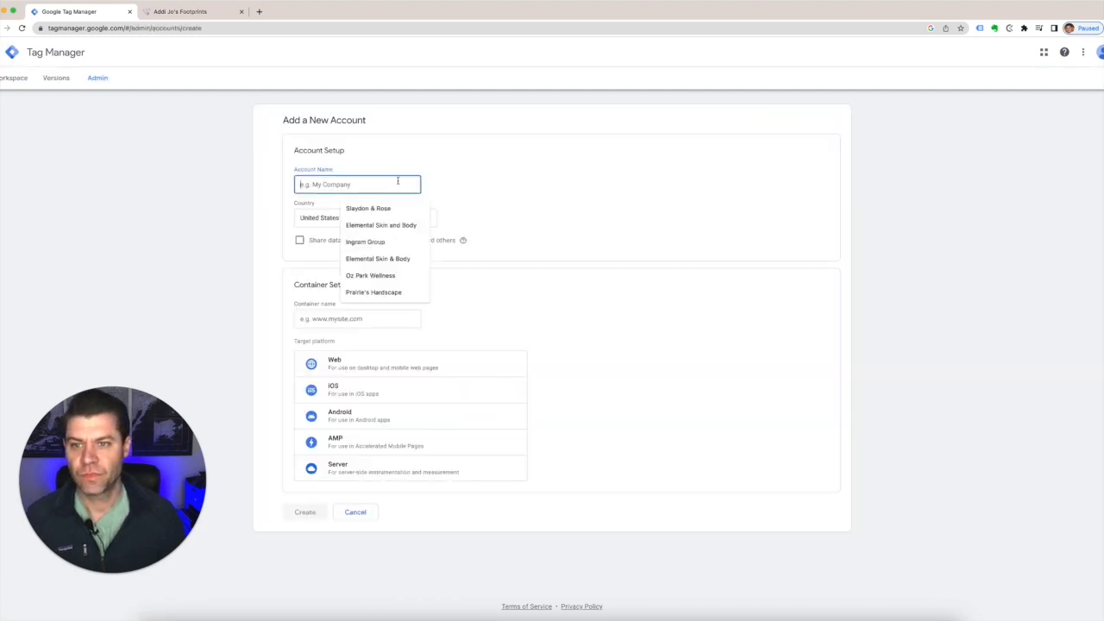
{"action": "type", "text": "Addi Jo"}
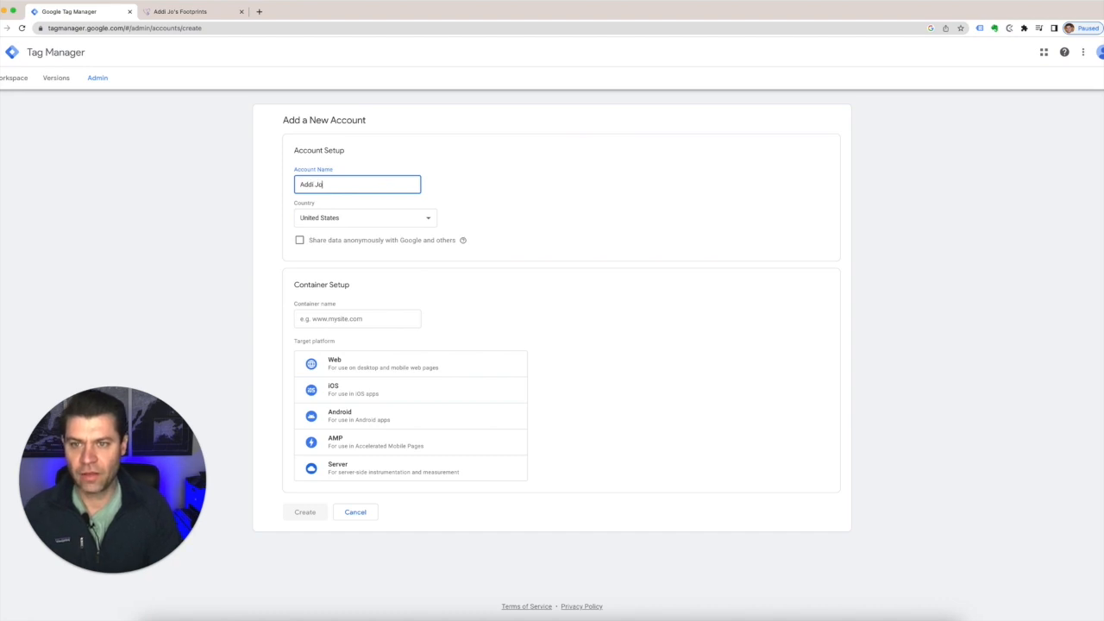
{"action": "type", "text": "'s Footprints"}
{"action": "left_click", "coordinate": [350, 318]}
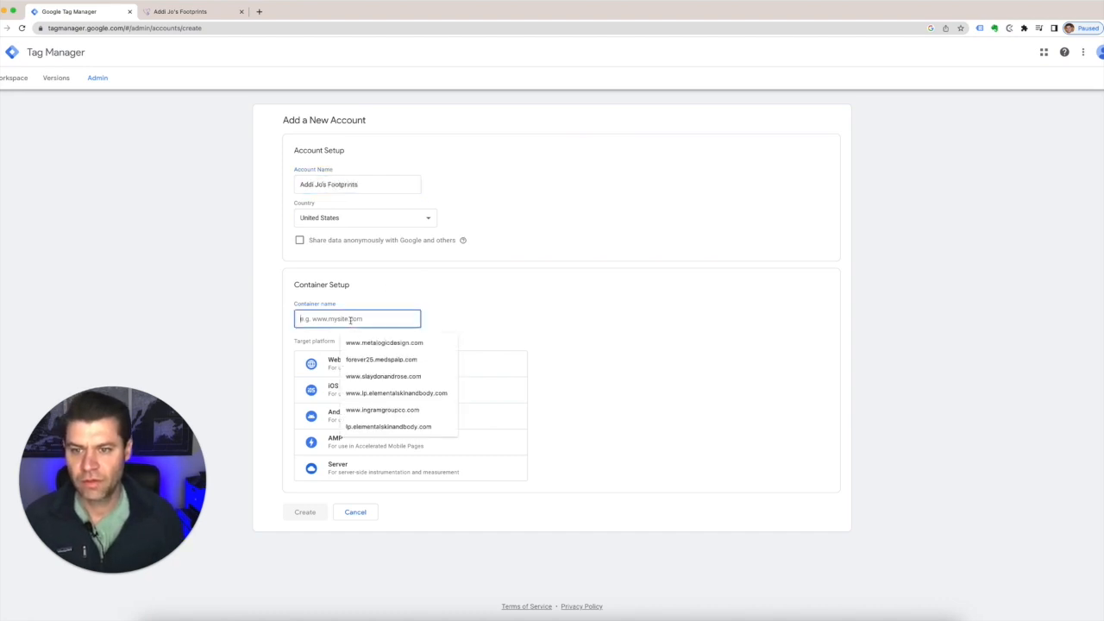
{"action": "type", "text": "https://www.addijosfootprints.org/"}
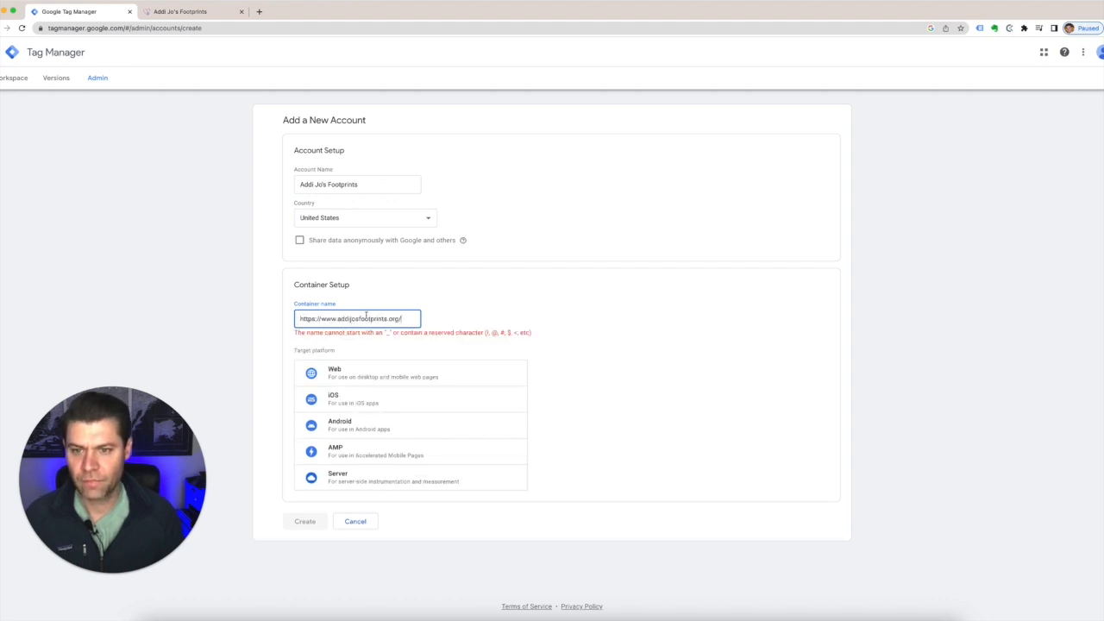
{"action": "left_click_drag", "start_coordinate": [322, 319], "coordinate": [301, 319]}
{"action": "key", "text": "BackSpace"}
{"action": "left_click", "coordinate": [409, 319]}
{"action": "key", "text": "BackSpace"}
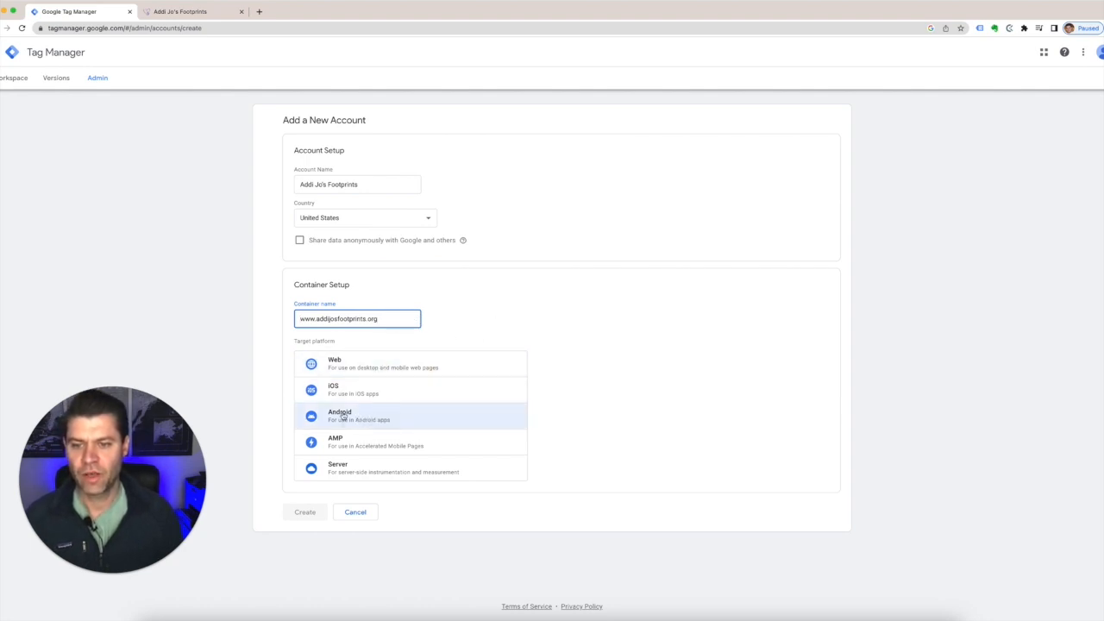
Step: Create the container for the Web platform, accept the Terms of Service and GDPR Data Processing Terms, and dismiss the install code window
{"action": "left_click", "coordinate": [377, 368]}
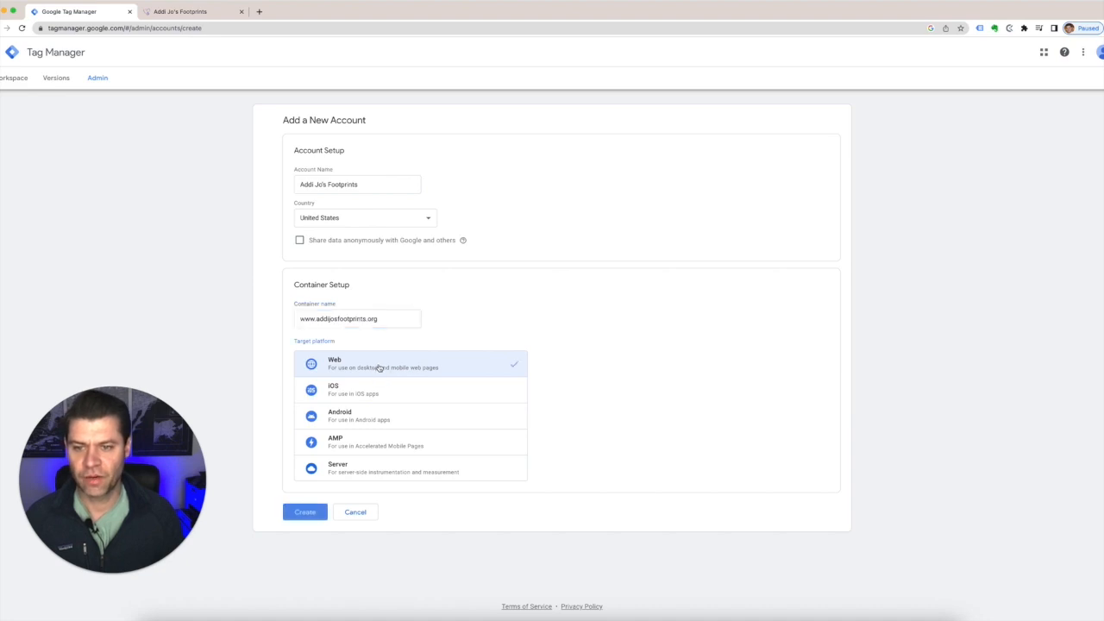
{"action": "left_click", "coordinate": [307, 517]}
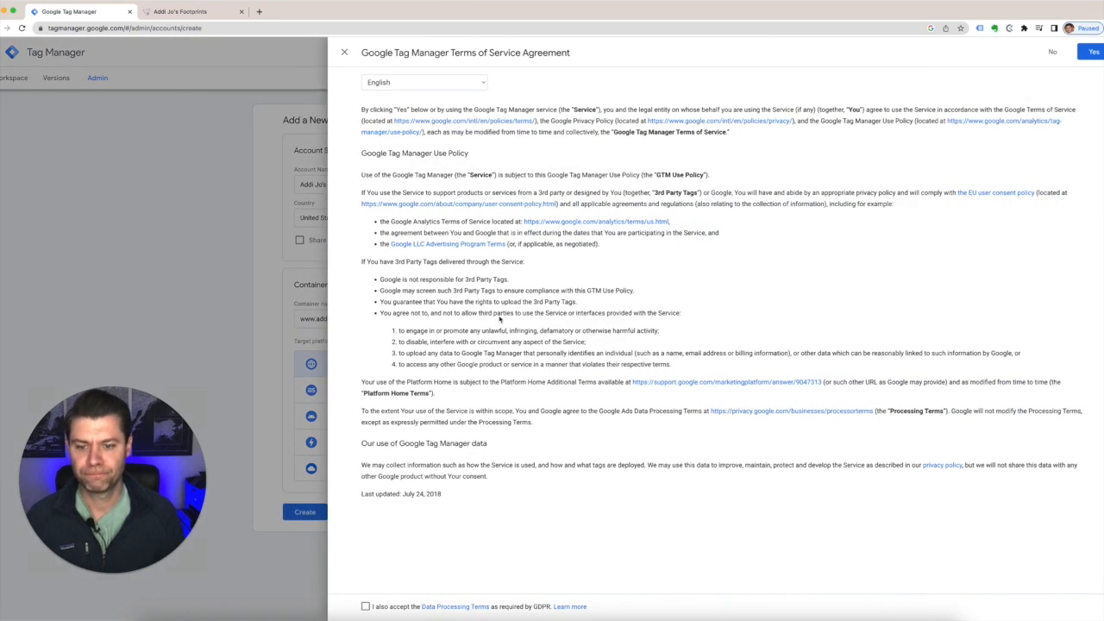
{"action": "left_click", "coordinate": [365, 606]}
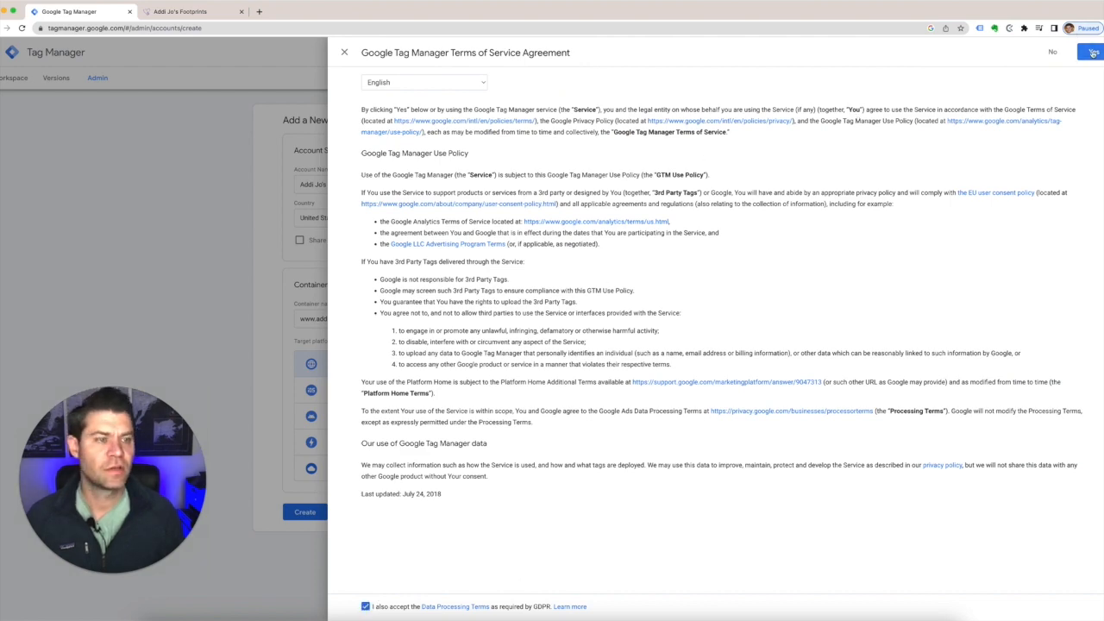
{"action": "left_click", "coordinate": [1093, 53]}
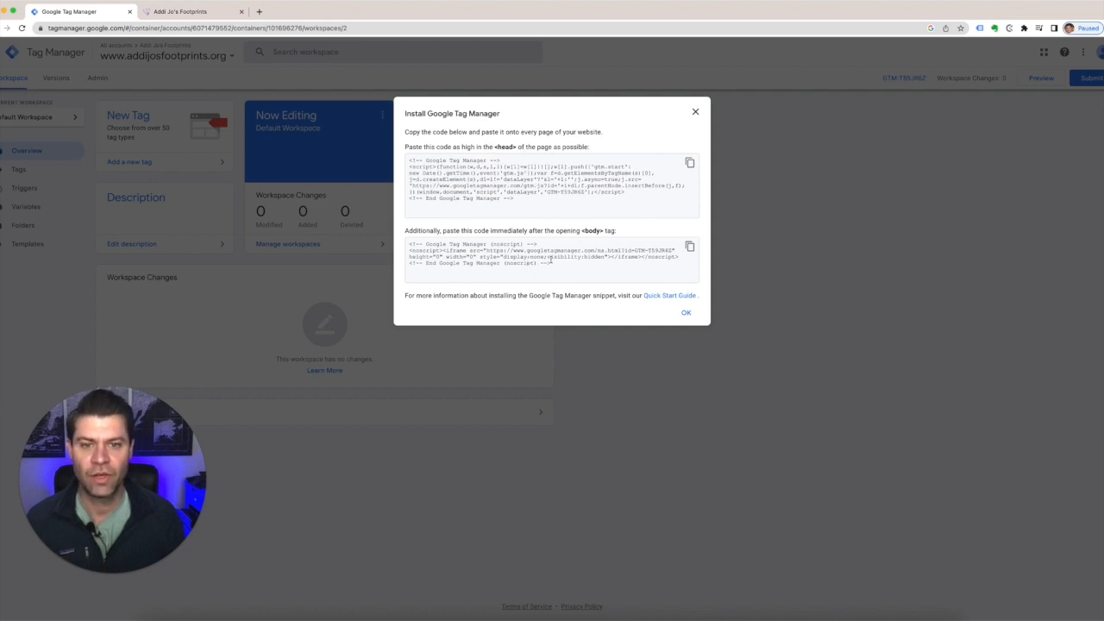
{"action": "left_click", "coordinate": [686, 312]}
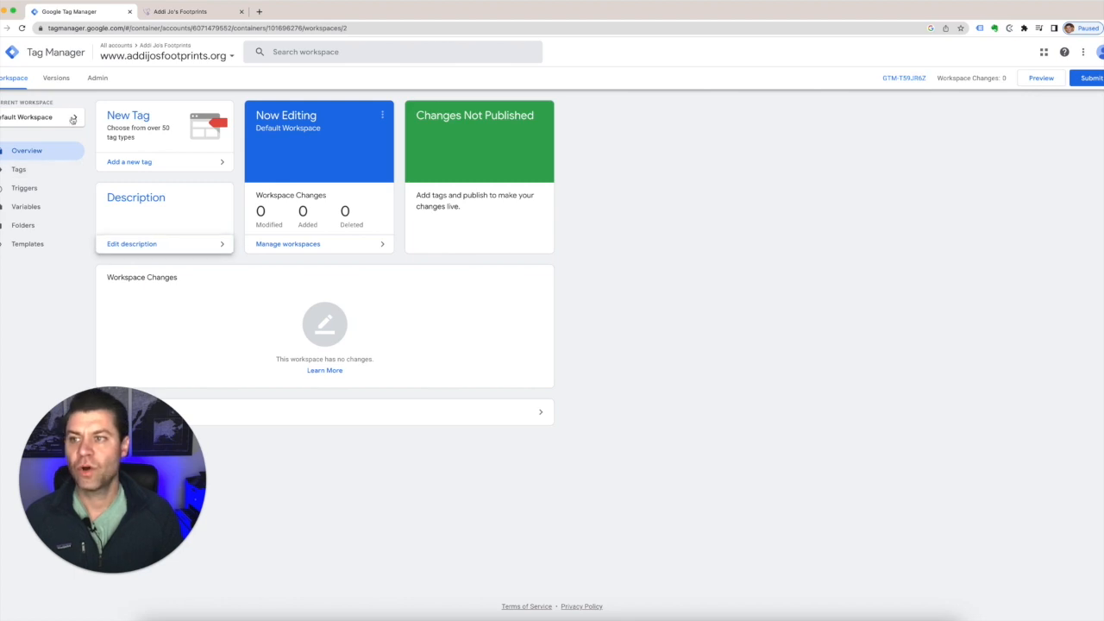
Step: Examine the container ID and the Google Tag Manager installation instructions in the container's administration settings
{"action": "left_click", "coordinate": [97, 78]}
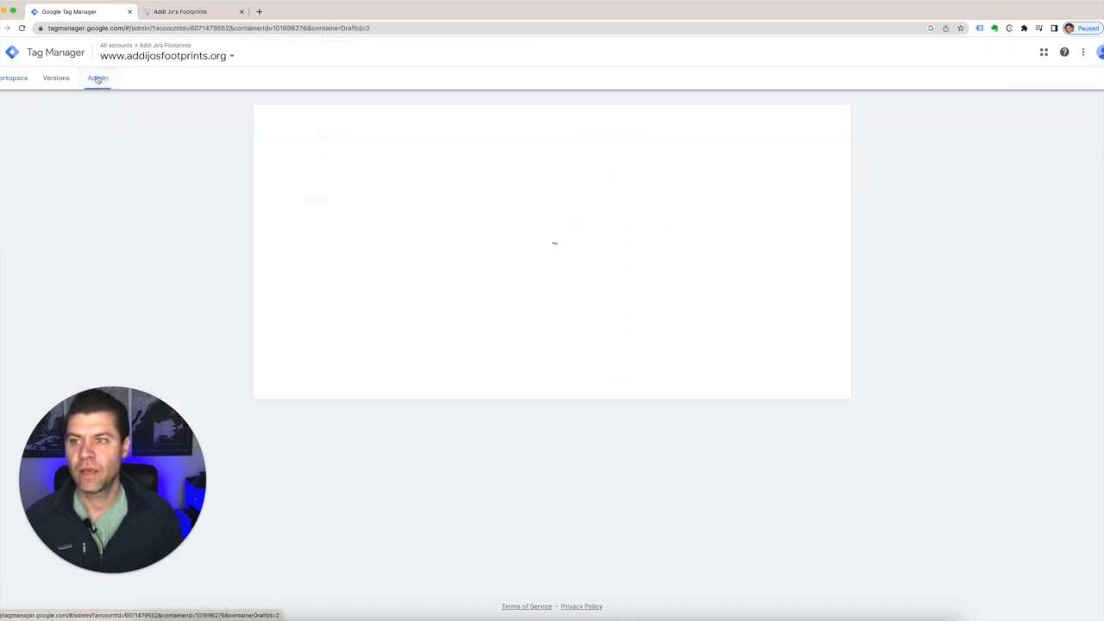
{"action": "left_click_drag", "start_coordinate": [745, 134], "coordinate": [788, 134]}
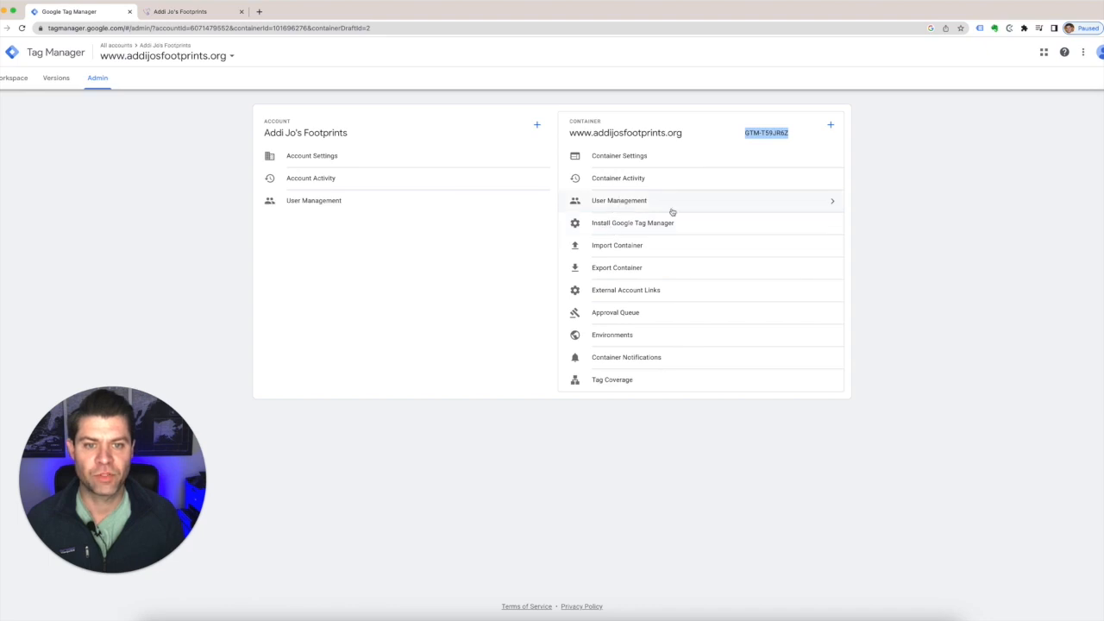
{"action": "left_click", "coordinate": [641, 226]}
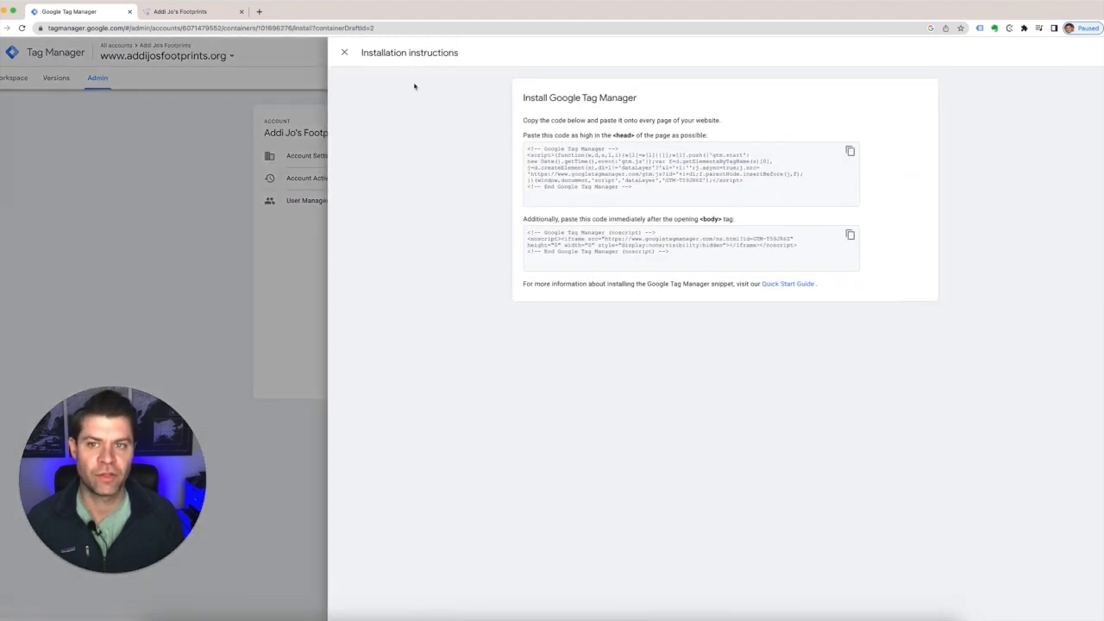
{"action": "left_click", "coordinate": [345, 52]}
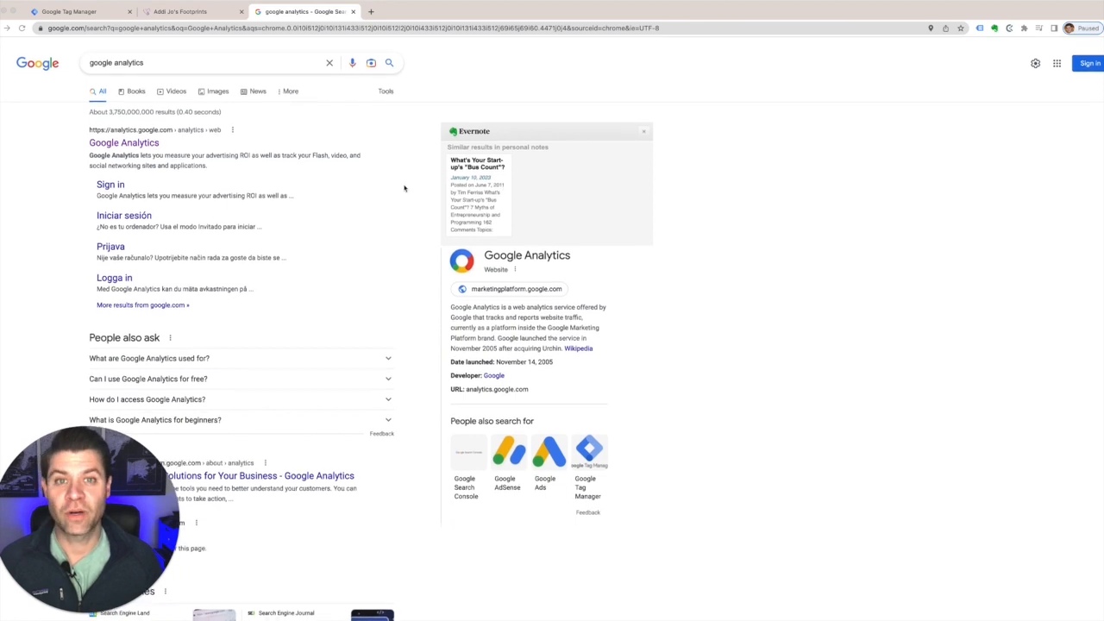
Step: Switch to Google Analytics, sign in with the Addi Jo's Footprints Google account using the account password, and start the measurement setup
{"action": "left_click", "coordinate": [135, 142]}
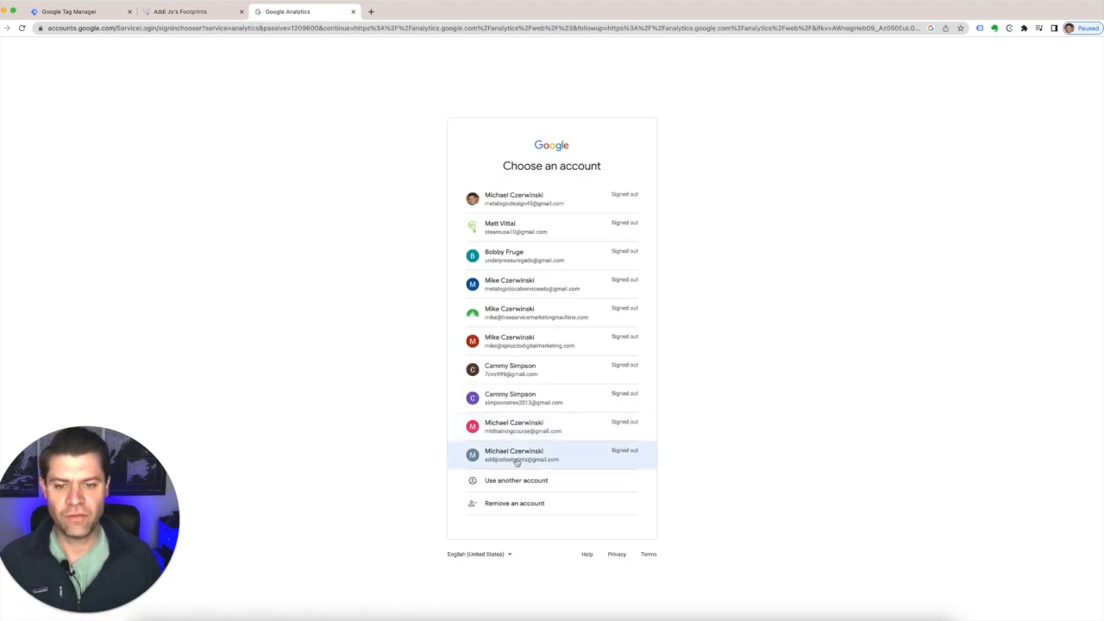
{"action": "left_click", "coordinate": [518, 457]}
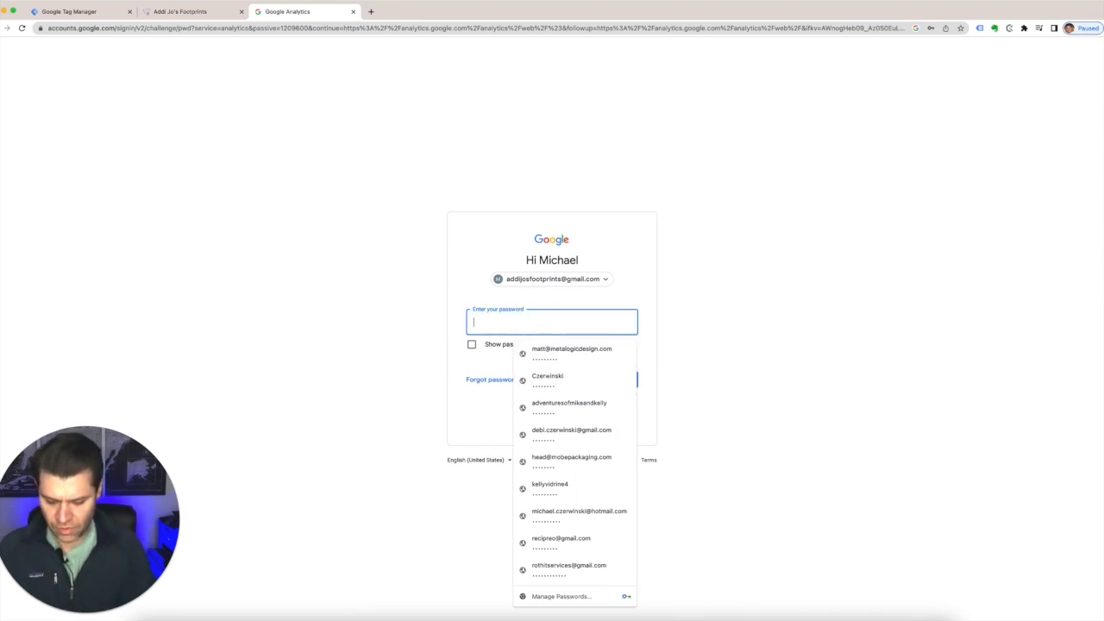
{"action": "type", "text": "*******"}
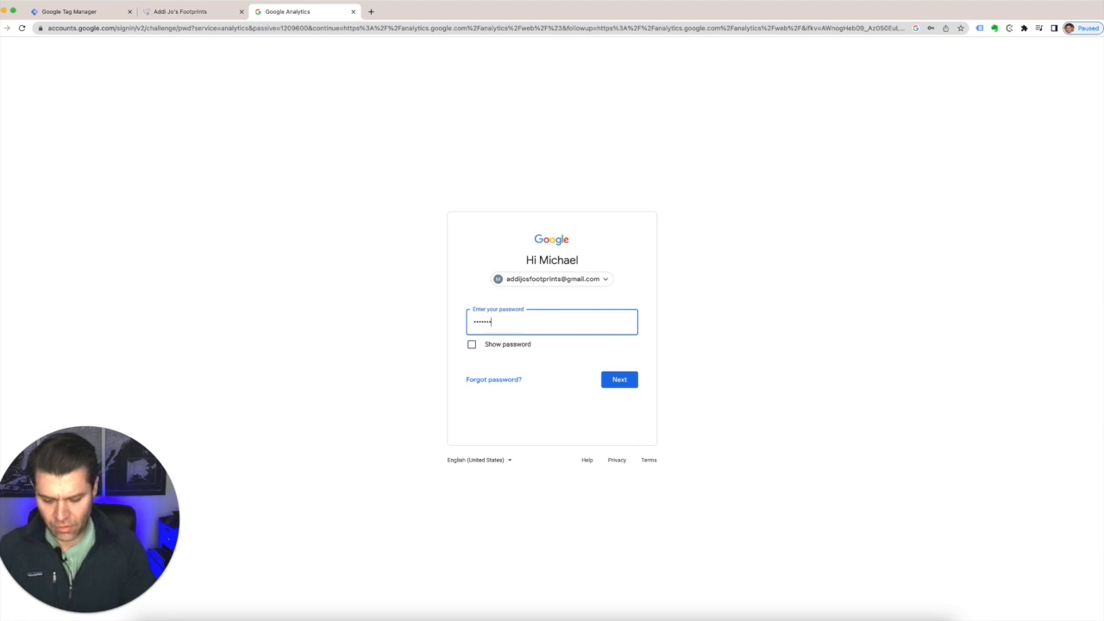
{"action": "type", "text": "***"}
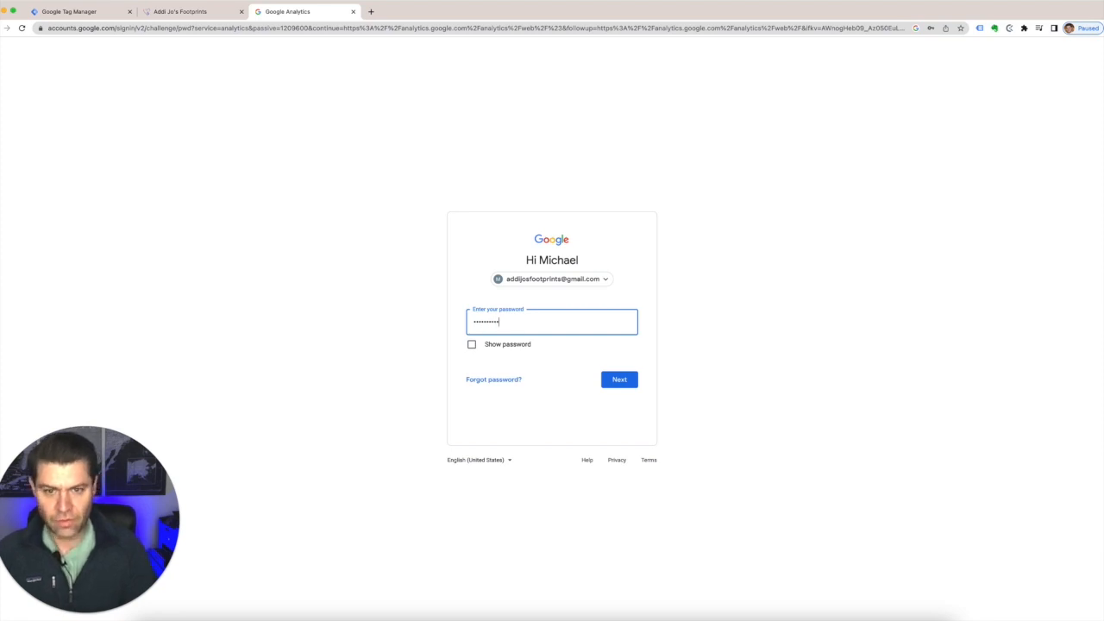
{"action": "key", "text": "Return"}
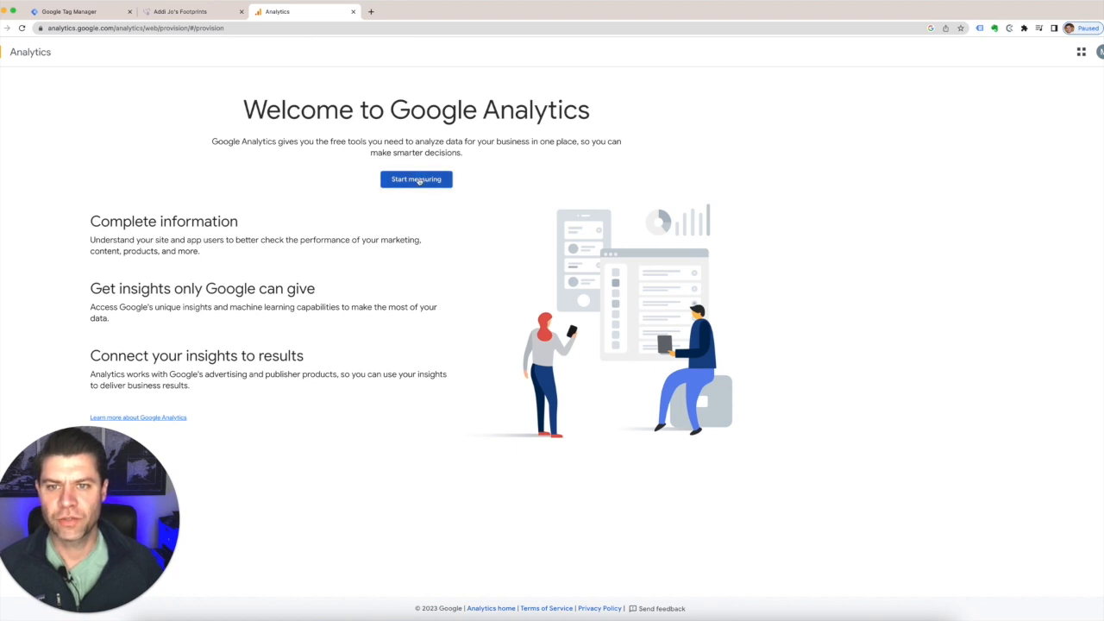
{"action": "left_click", "coordinate": [417, 179]}
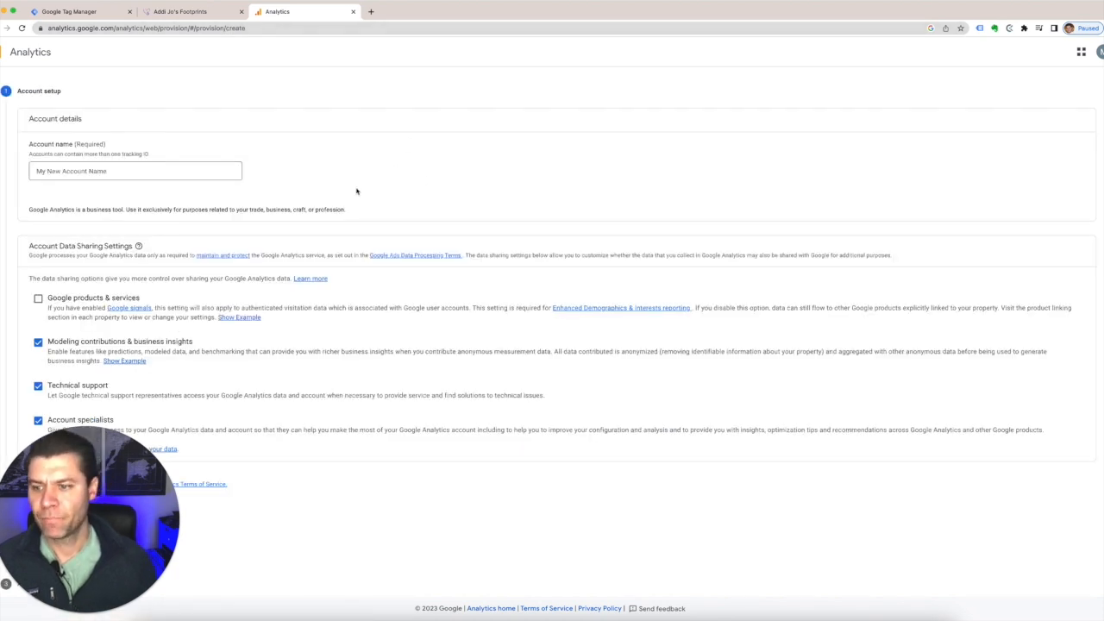
{"action": "left_click_drag", "start_coordinate": [109, 594], "coordinate": [929, 547]}
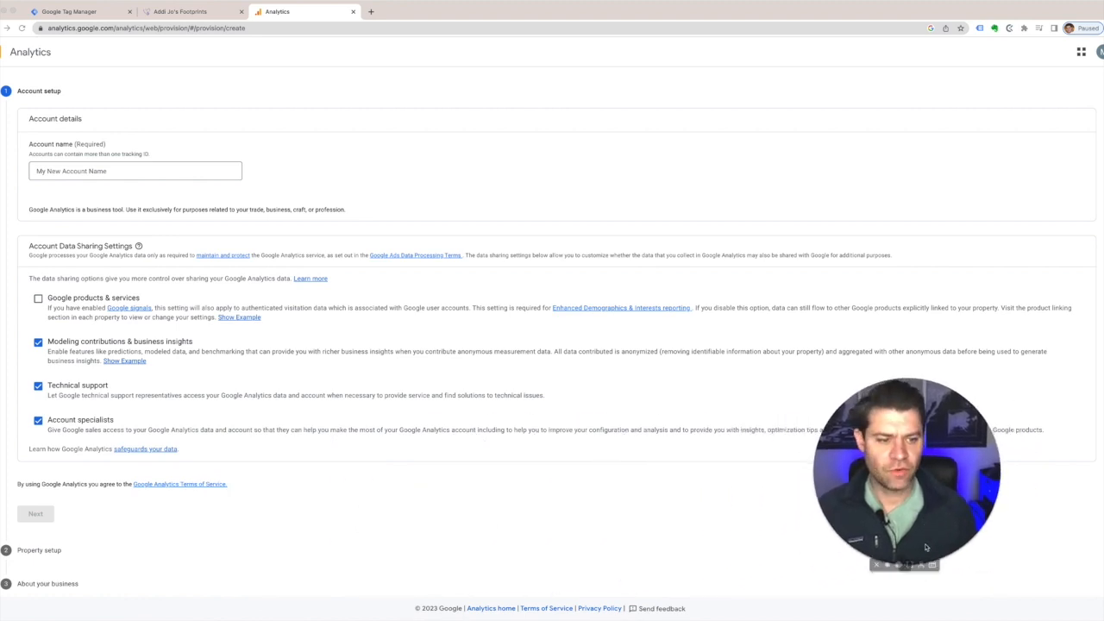
{"action": "left_click", "coordinate": [888, 565]}
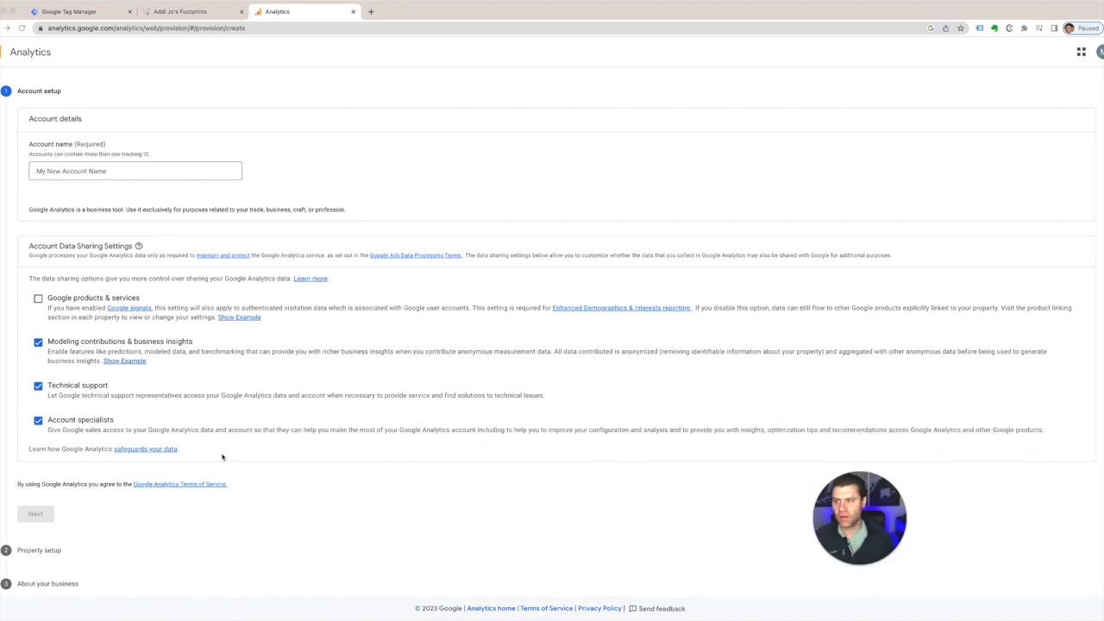
Step: Name the Analytics account "Addi Jo's Footprints", enable Google products & services data sharing, and proceed to property setup
{"action": "left_click", "coordinate": [136, 170]}
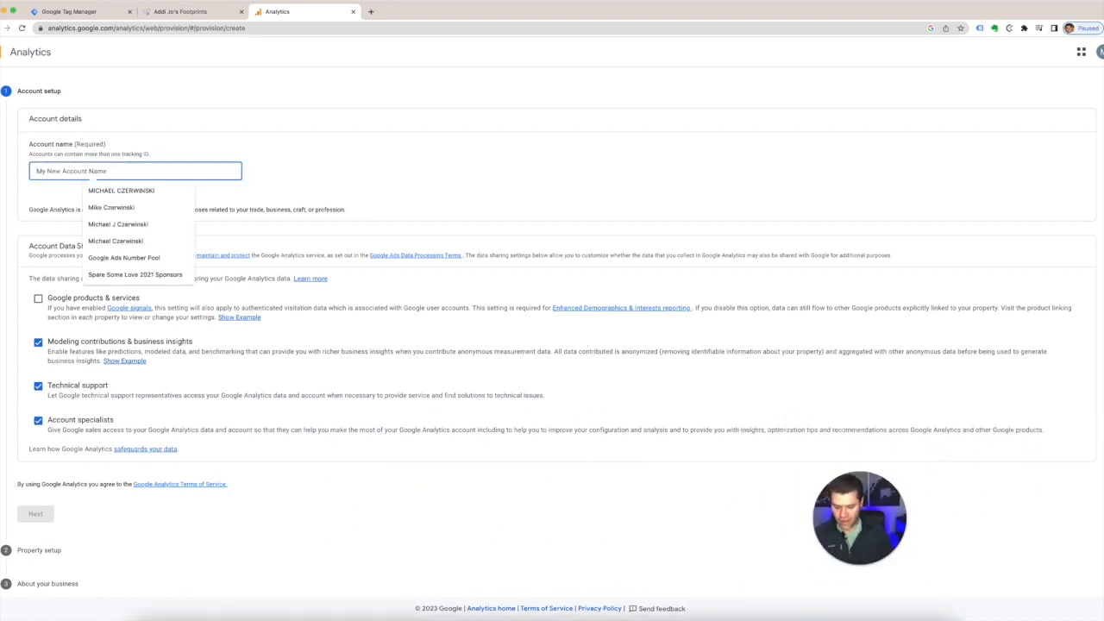
{"action": "type", "text": "Addi Jo's Footprints"}
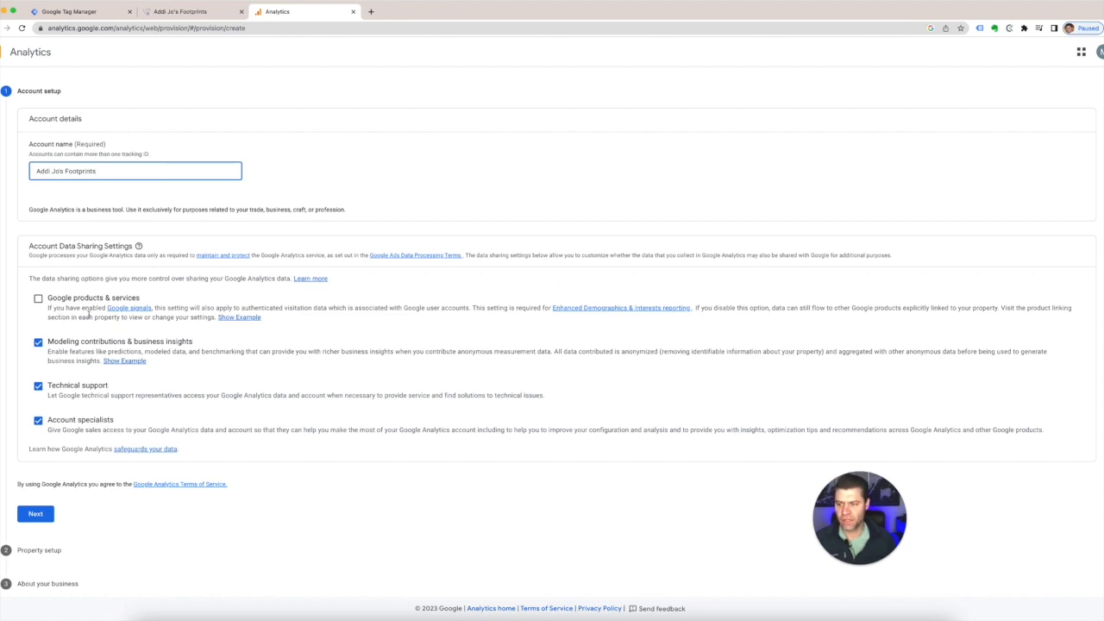
{"action": "left_click", "coordinate": [38, 298]}
{"action": "left_click", "coordinate": [37, 515]}
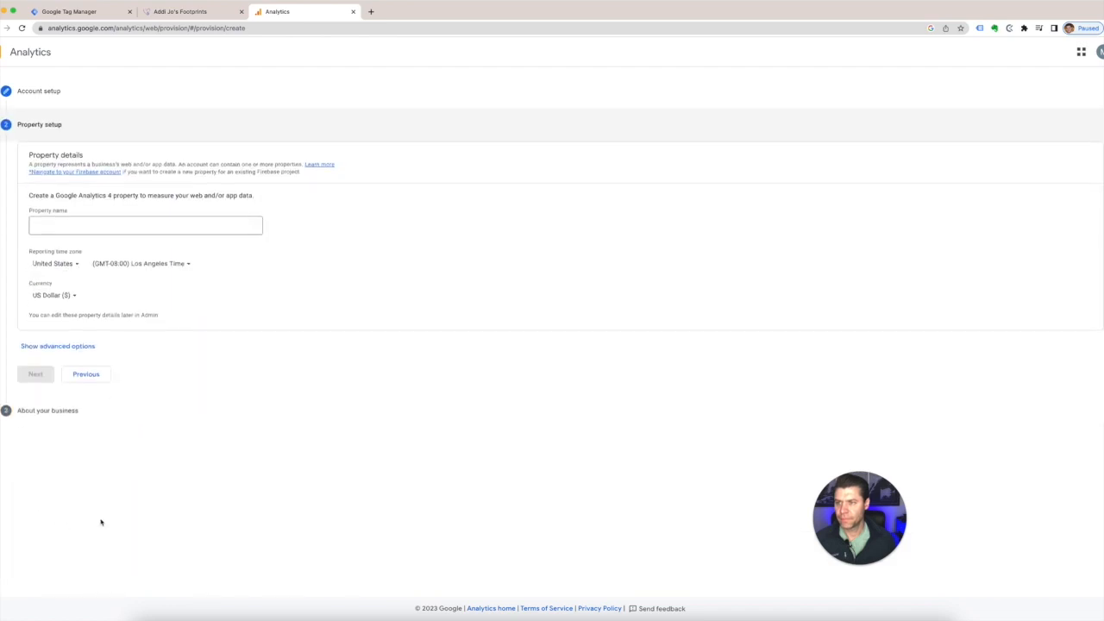
Step: Name the property "Addi Jo's Footprints Website" and set its reporting time zone to (GMT-06:00) Chicago Time
{"action": "left_click", "coordinate": [121, 226]}
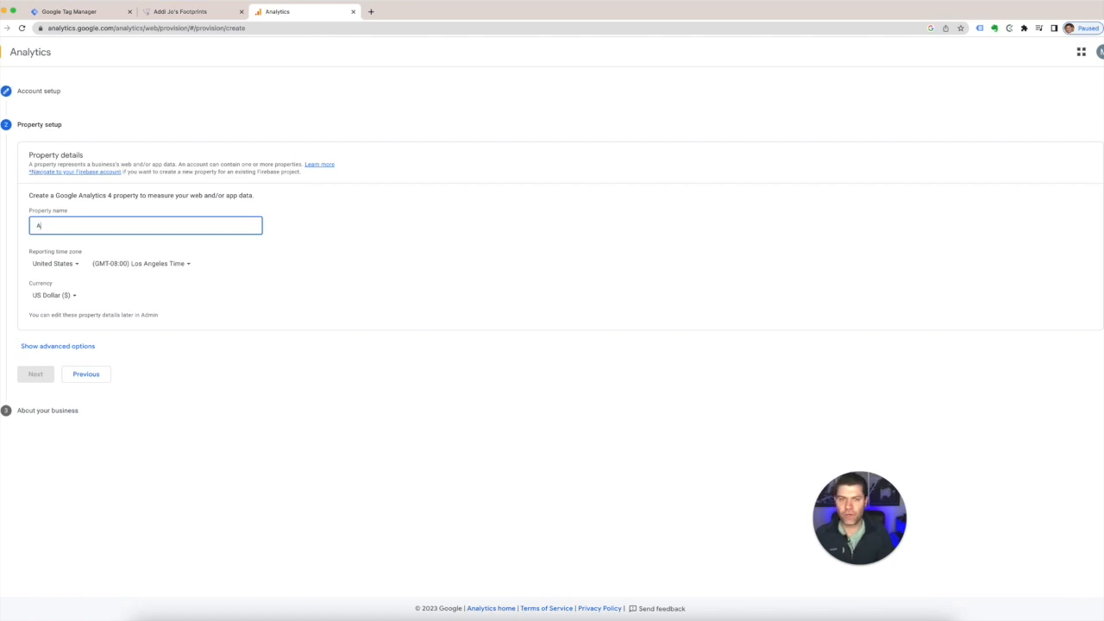
{"action": "type", "text": "A"}
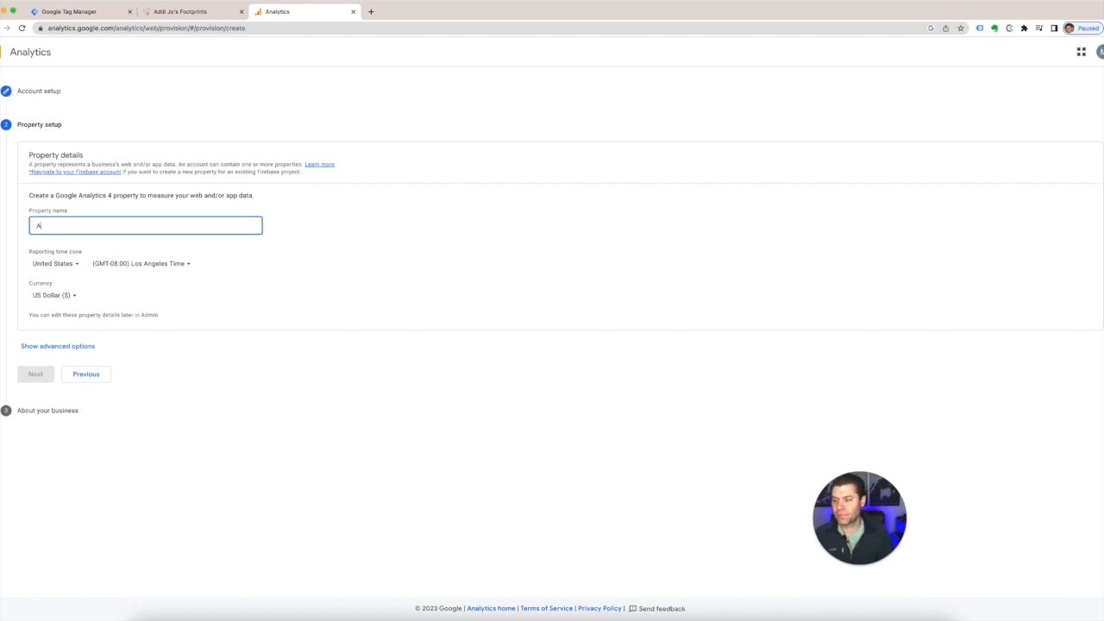
{"action": "type", "text": "ddi Jo's"}
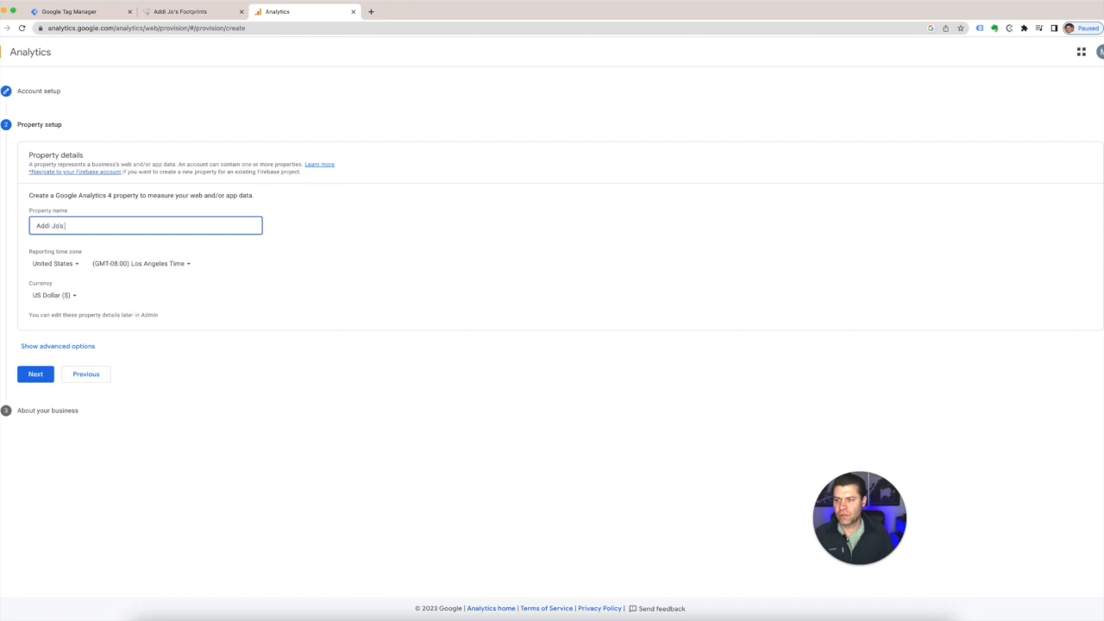
{"action": "type", "text": " Footprints Website"}
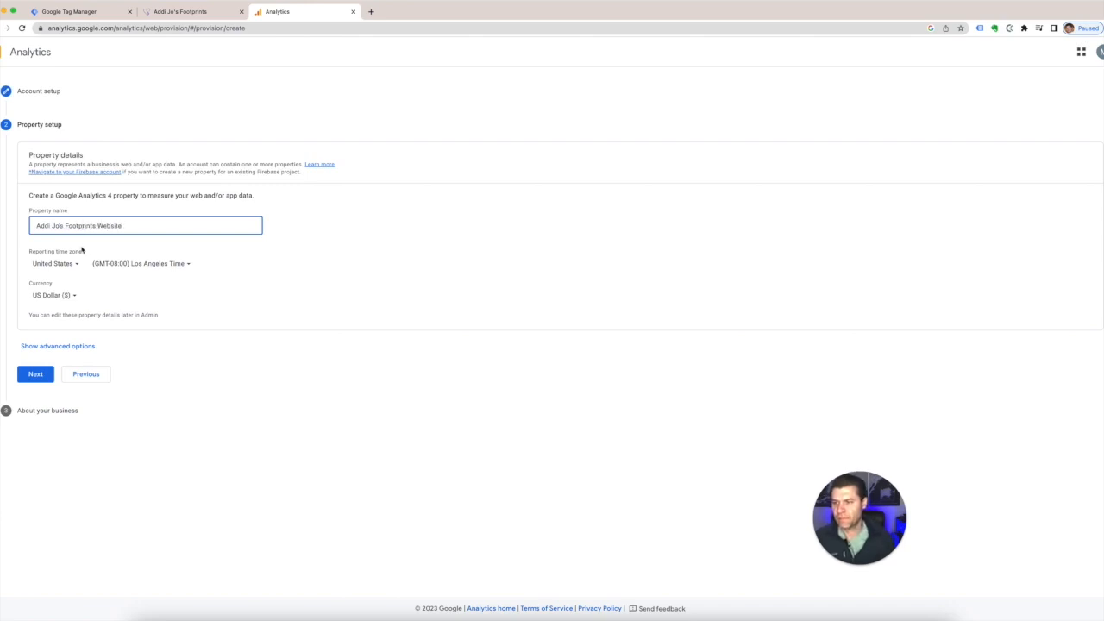
{"action": "left_click", "coordinate": [141, 265]}
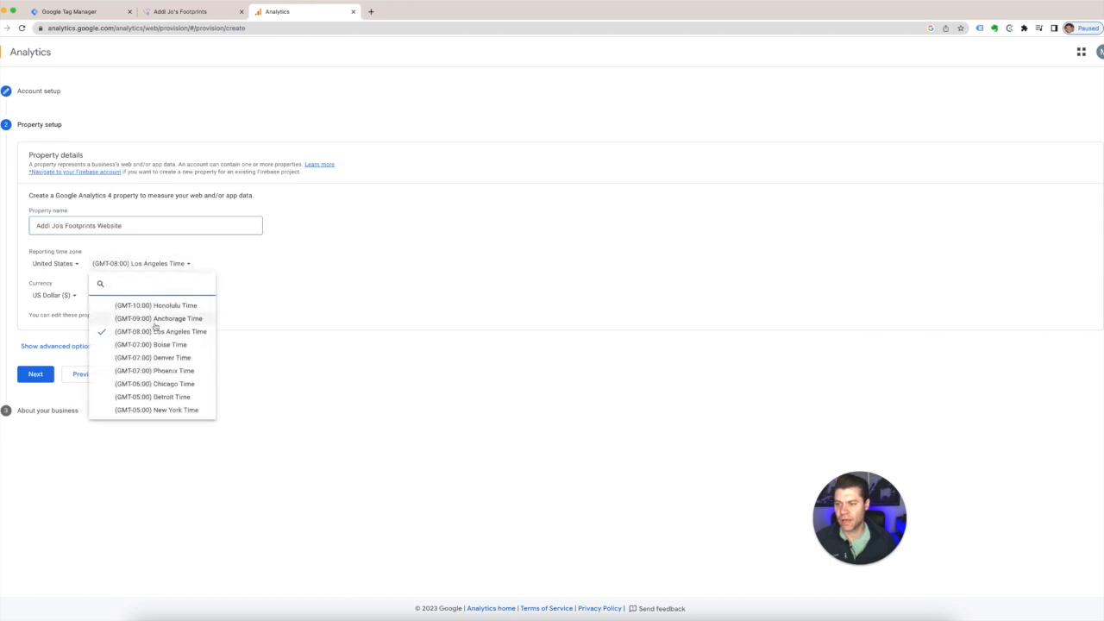
{"action": "left_click", "coordinate": [173, 385]}
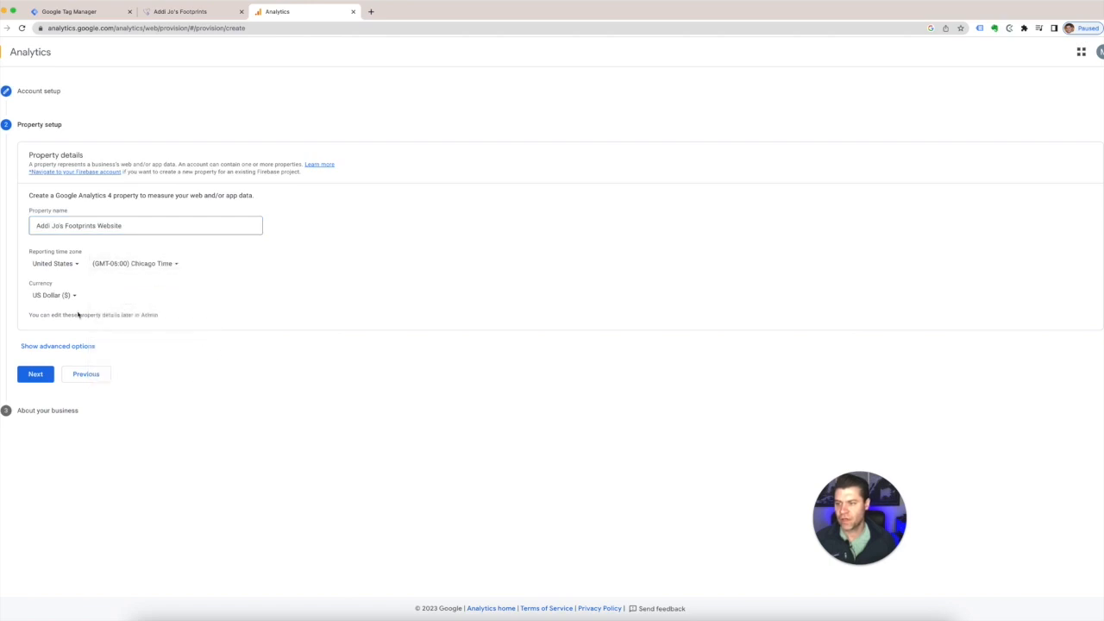
Step: Enable creation of a Universal Analytics property in the advanced options of the property setup
{"action": "left_click", "coordinate": [74, 346]}
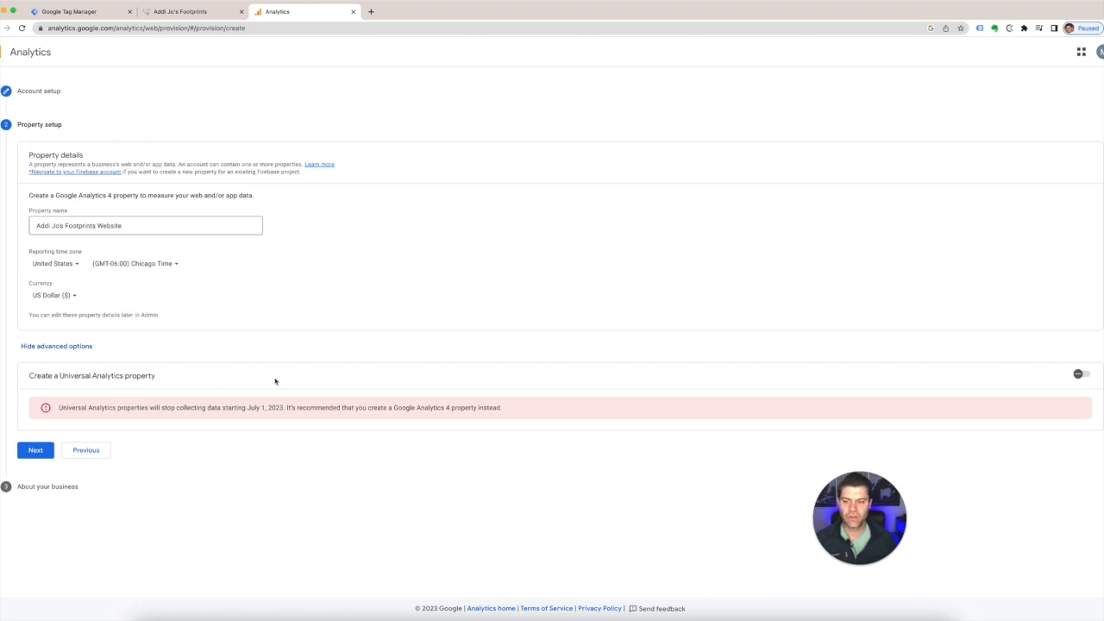
{"action": "left_click", "coordinate": [1078, 374]}
{"action": "scroll", "coordinate": [328, 409], "scroll_direction": "down", "scroll_amount": 1}
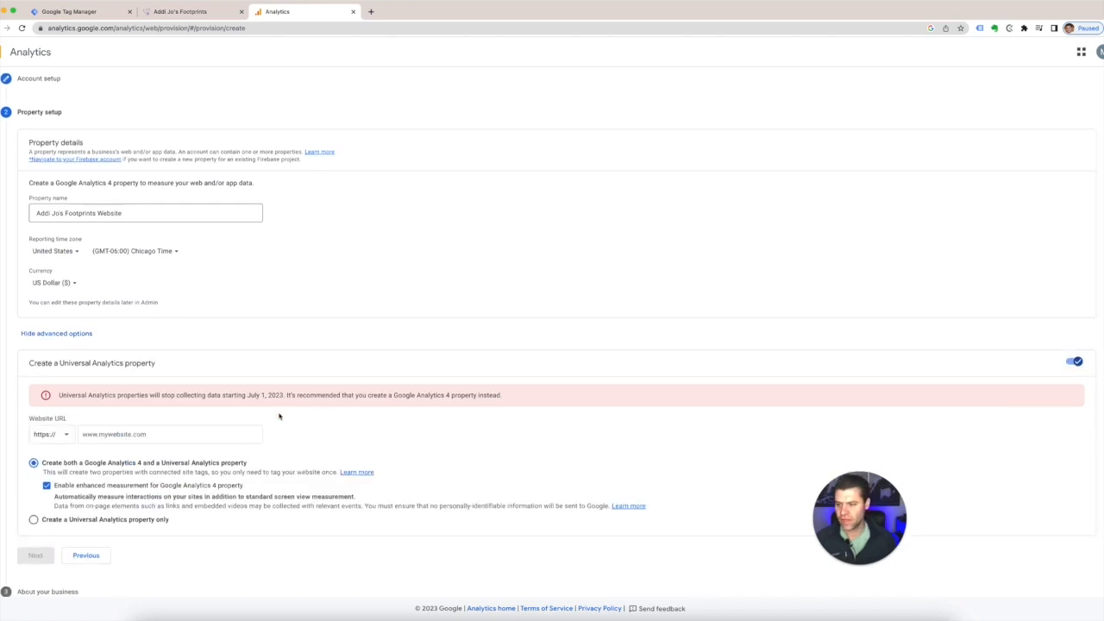
{"action": "left_click", "coordinate": [155, 417]}
{"action": "key", "text": "super+v"}
{"action": "key", "text": "super+z"}
{"action": "left_click", "coordinate": [180, 11]}
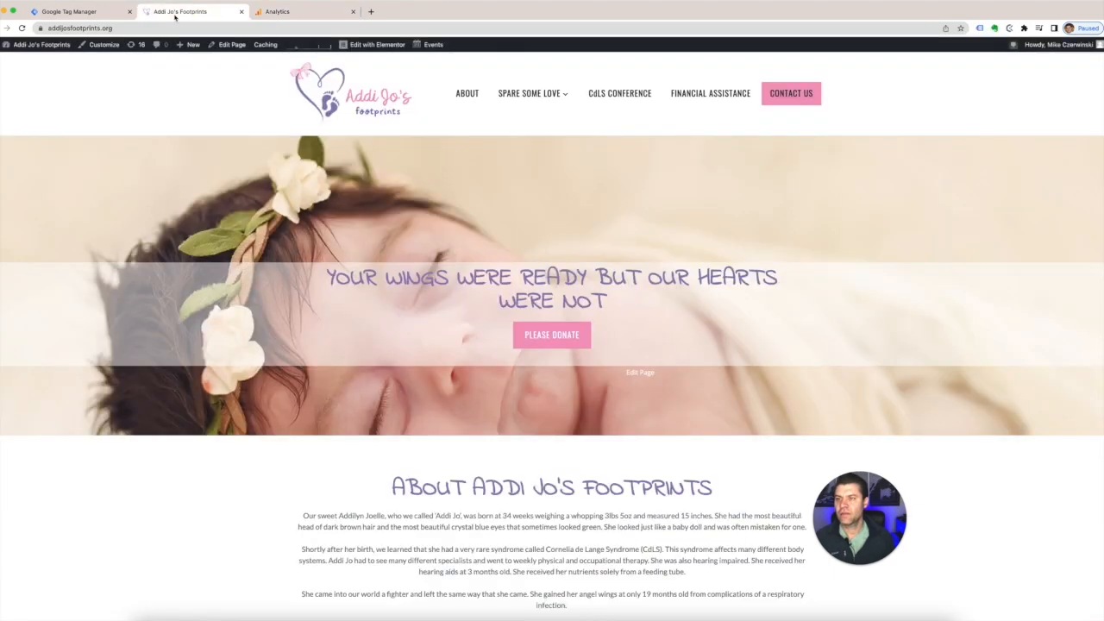
{"action": "left_click", "coordinate": [154, 28]}
{"action": "key", "text": "super+c"}
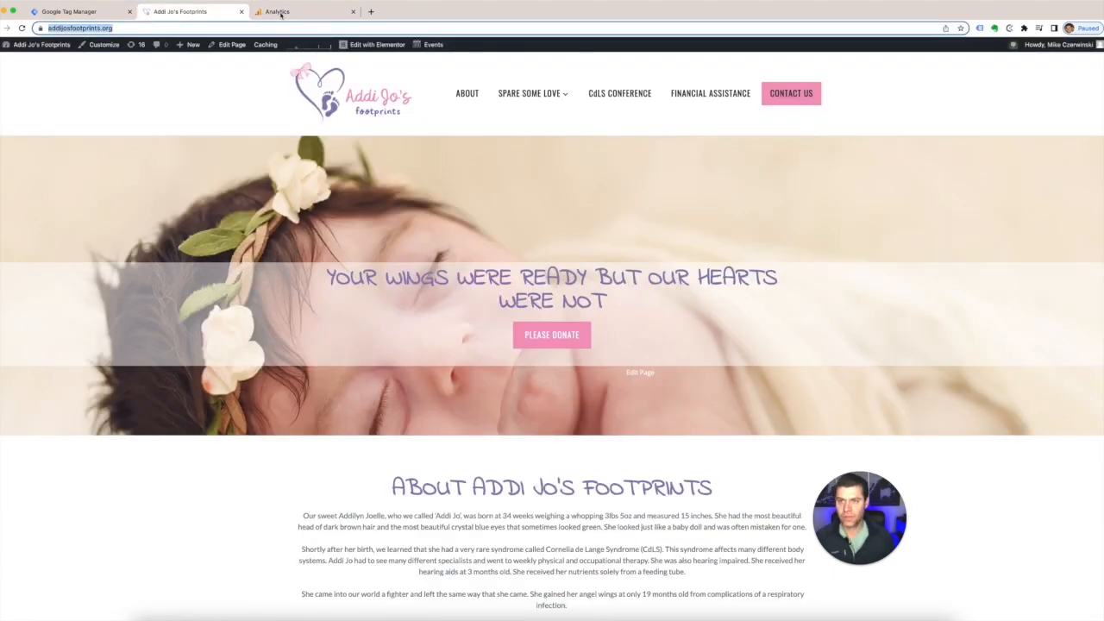
{"action": "left_click", "coordinate": [260, 12]}
{"action": "key", "text": "super+v"}
{"action": "left_click_drag", "start_coordinate": [102, 415], "coordinate": [61, 417]}
{"action": "key", "text": "BackSpace"}
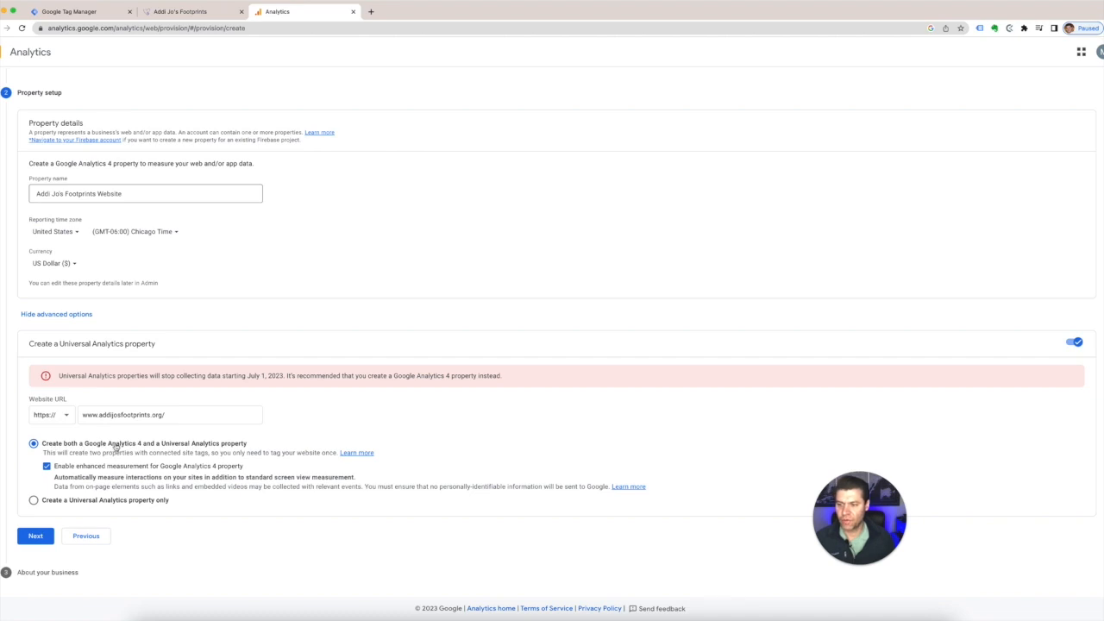
{"action": "left_click", "coordinate": [36, 537]}
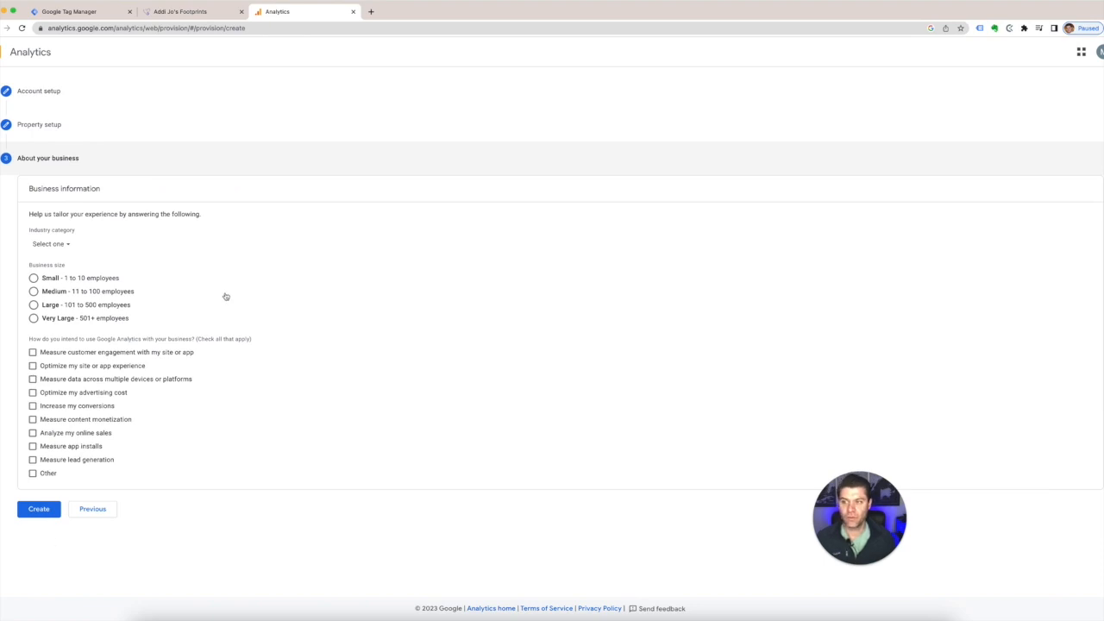
Step: Set the business size to Small, select customer engagement, site experience, cross-platform data and lead generation as intended uses, and submit the account creation
{"action": "left_click", "coordinate": [33, 279]}
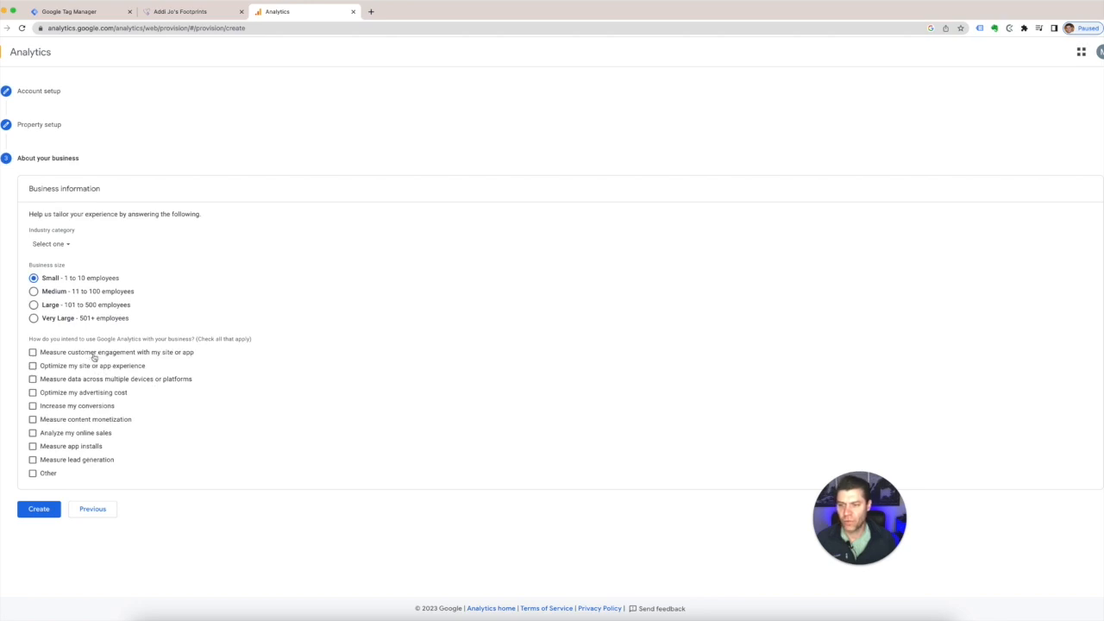
{"action": "left_click", "coordinate": [32, 353]}
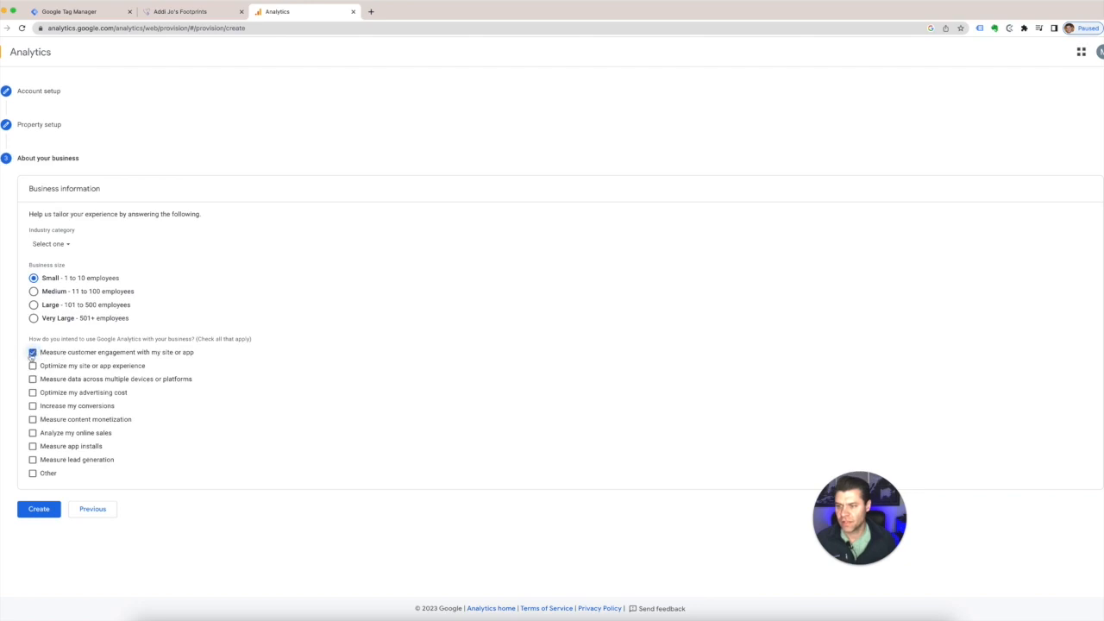
{"action": "left_click", "coordinate": [33, 366]}
{"action": "left_click", "coordinate": [32, 380]}
{"action": "left_click", "coordinate": [33, 460]}
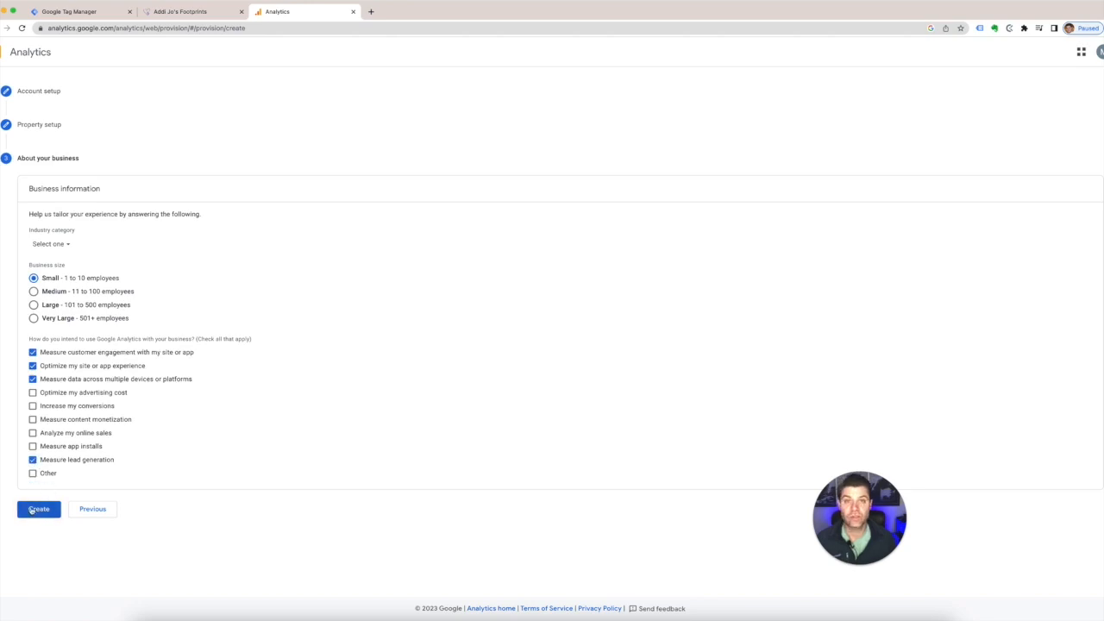
{"action": "left_click", "coordinate": [37, 511]}
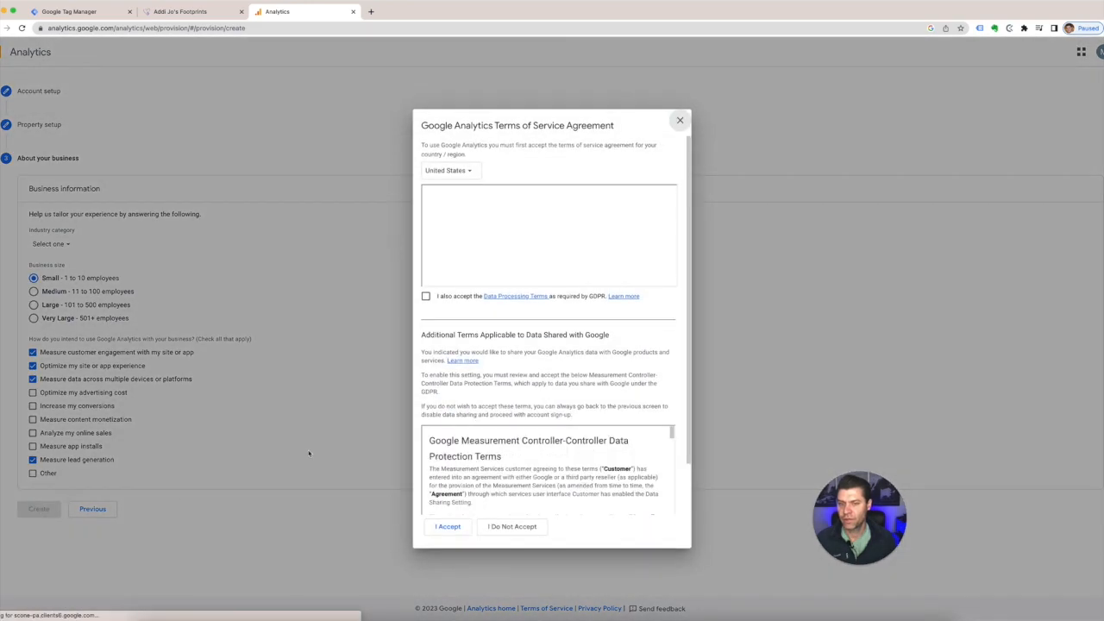
Step: Accept the Google Analytics Terms of Service, the GDPR Data Processing Terms and the Measurement Controller-Controller Data Protection Terms
{"action": "left_click", "coordinate": [425, 295]}
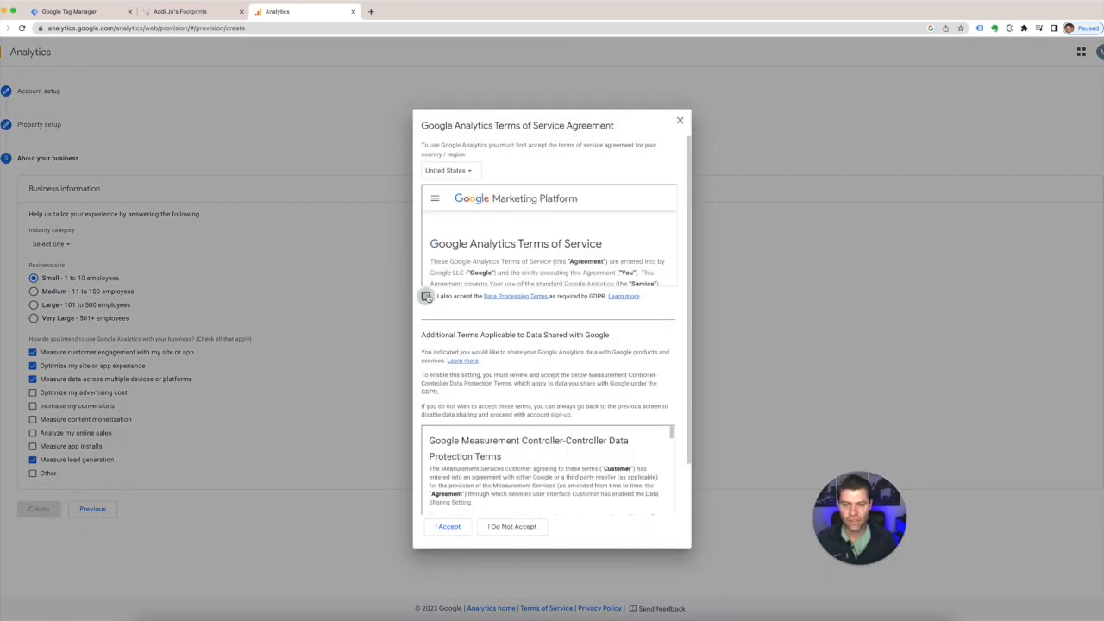
{"action": "scroll", "coordinate": [483, 435], "scroll_direction": "down", "scroll_amount": 2}
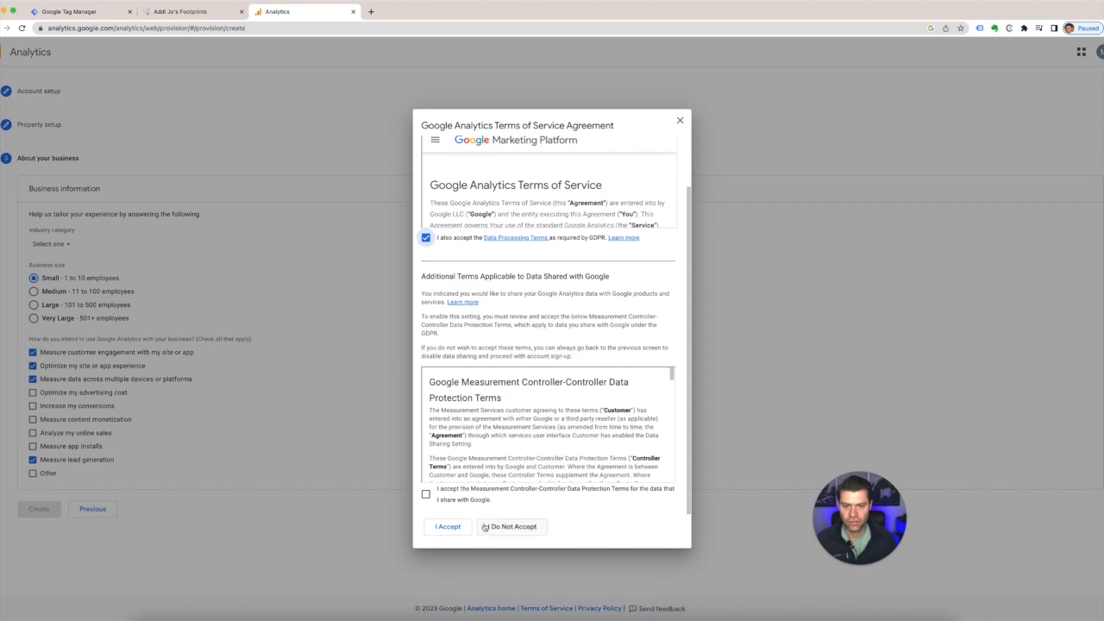
{"action": "left_click", "coordinate": [425, 493]}
{"action": "left_click", "coordinate": [449, 529]}
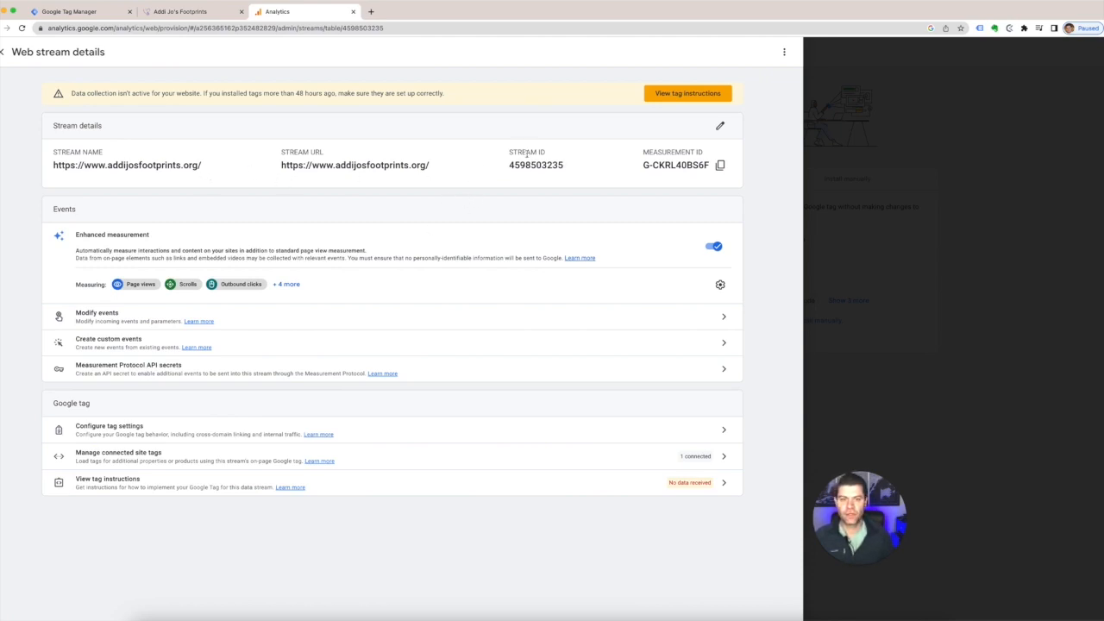
Step: Copy the web stream's Measurement ID, view its tag instructions, and close the stream details
{"action": "left_click", "coordinate": [720, 165]}
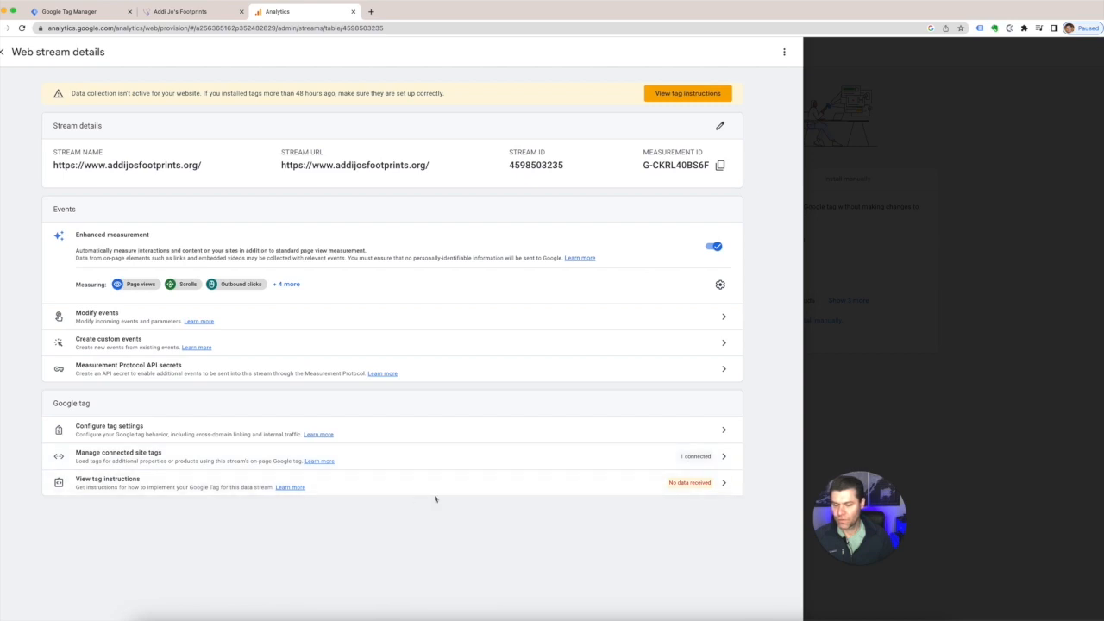
{"action": "left_click", "coordinate": [678, 96]}
{"action": "left_click", "coordinate": [8, 54]}
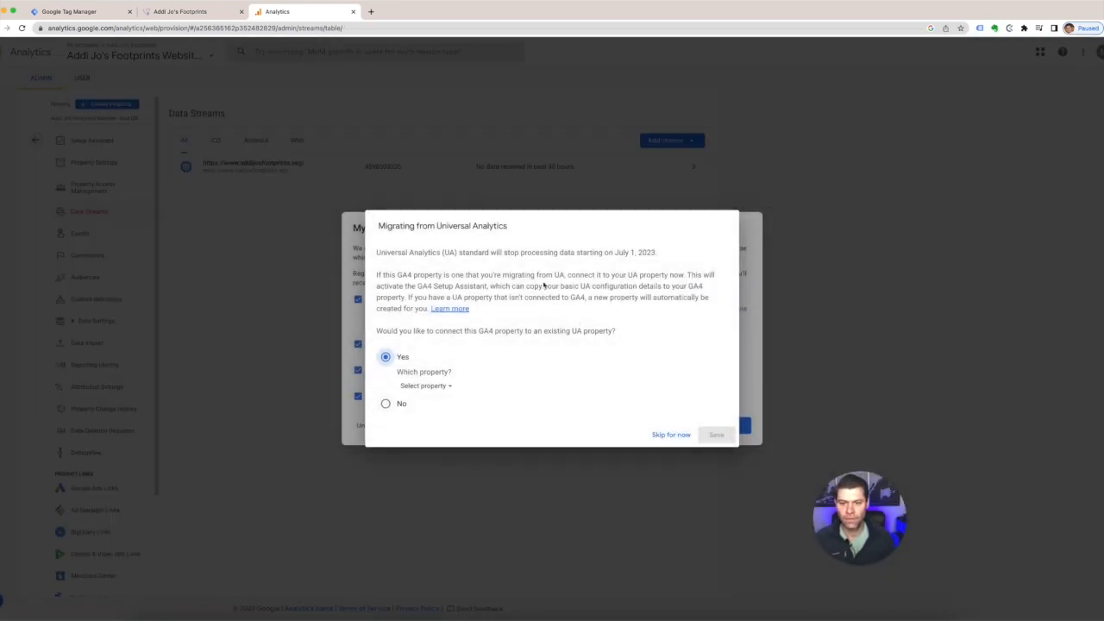
Step: Connect the GA4 property to the existing Universal Analytics property "Addi Jo's Footprints Website" and save the migration choice
{"action": "left_click", "coordinate": [445, 387]}
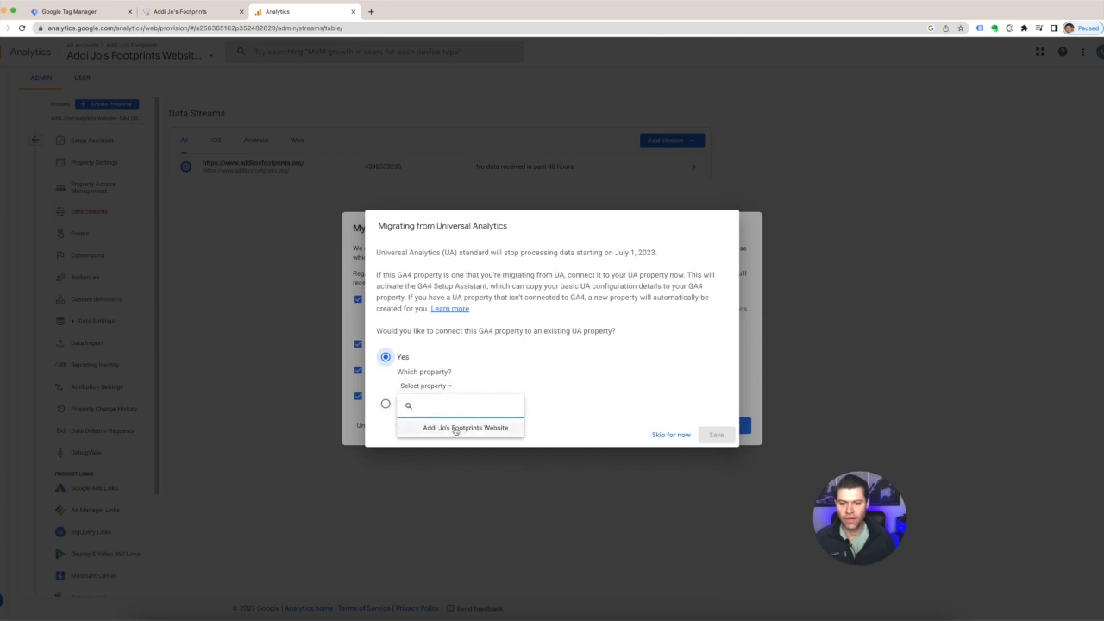
{"action": "left_click", "coordinate": [458, 429]}
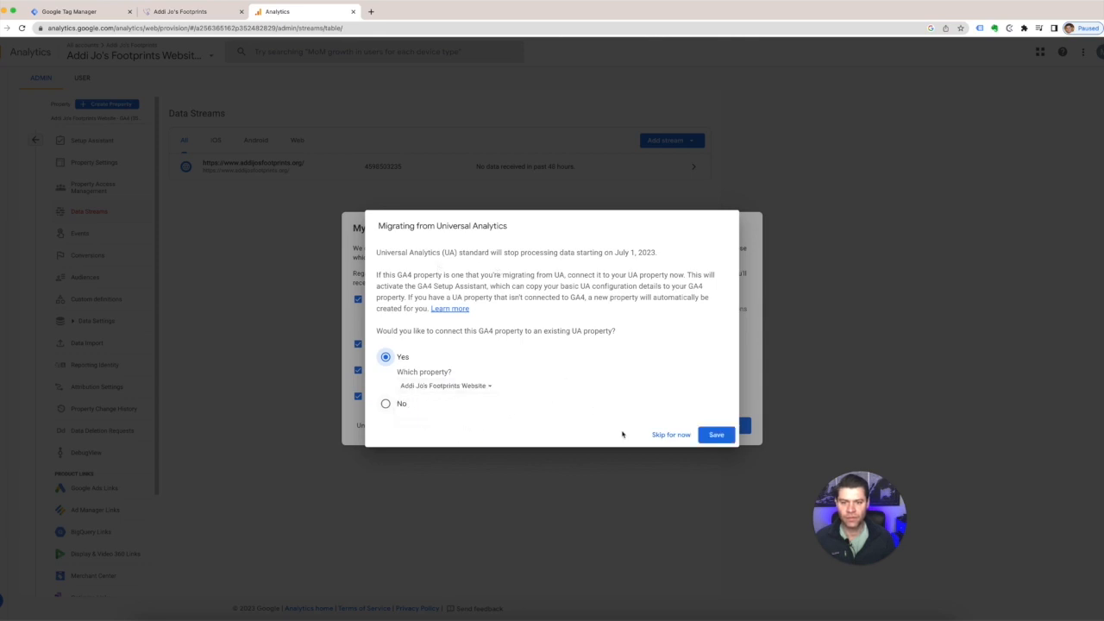
{"action": "left_click", "coordinate": [715, 434]}
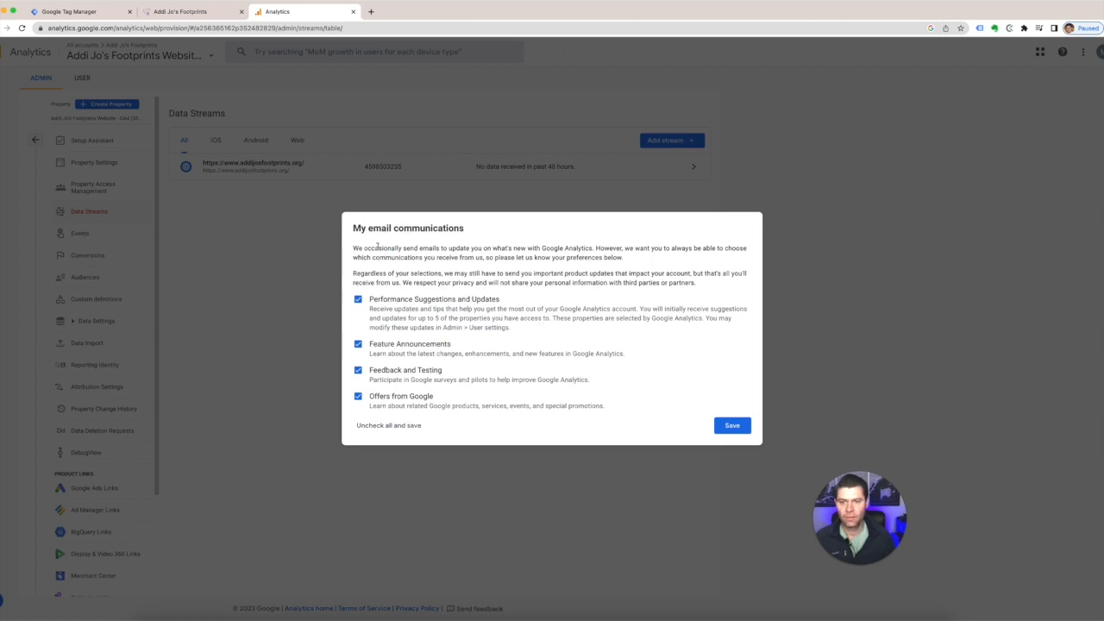
Step: Opt out of all four Google Analytics email communications and save the preferences
{"action": "left_click", "coordinate": [358, 299]}
{"action": "left_click", "coordinate": [358, 344]}
{"action": "left_click", "coordinate": [358, 370]}
{"action": "left_click", "coordinate": [358, 395]}
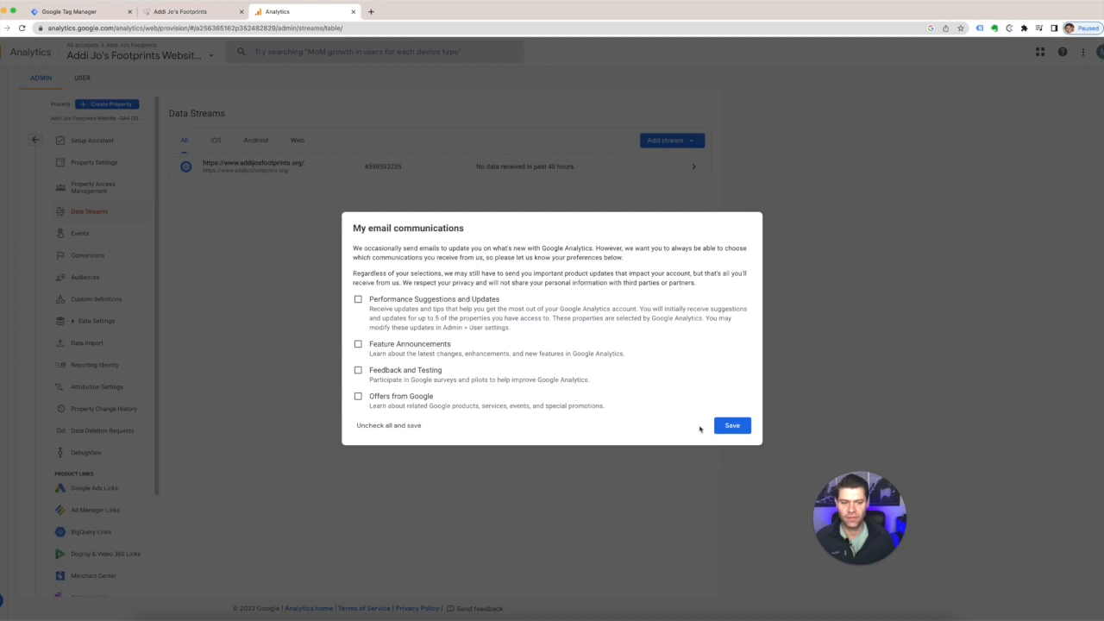
{"action": "left_click", "coordinate": [732, 426]}
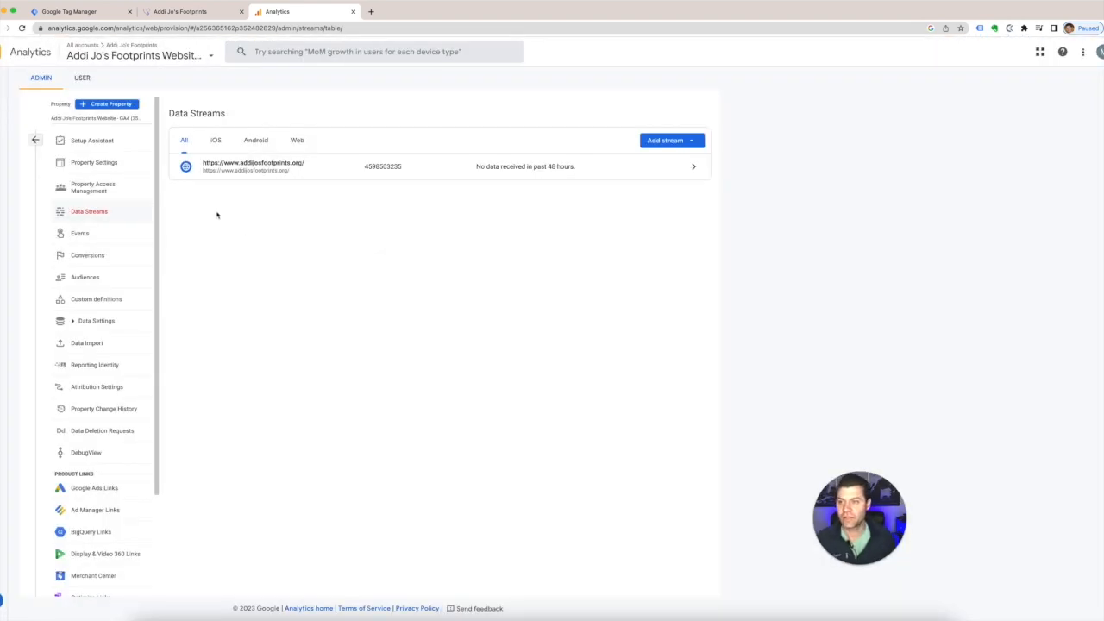
Step: Return to the admin overview, check the account's list of properties, and open the GA4 property's Home page
{"action": "left_click", "coordinate": [37, 139]}
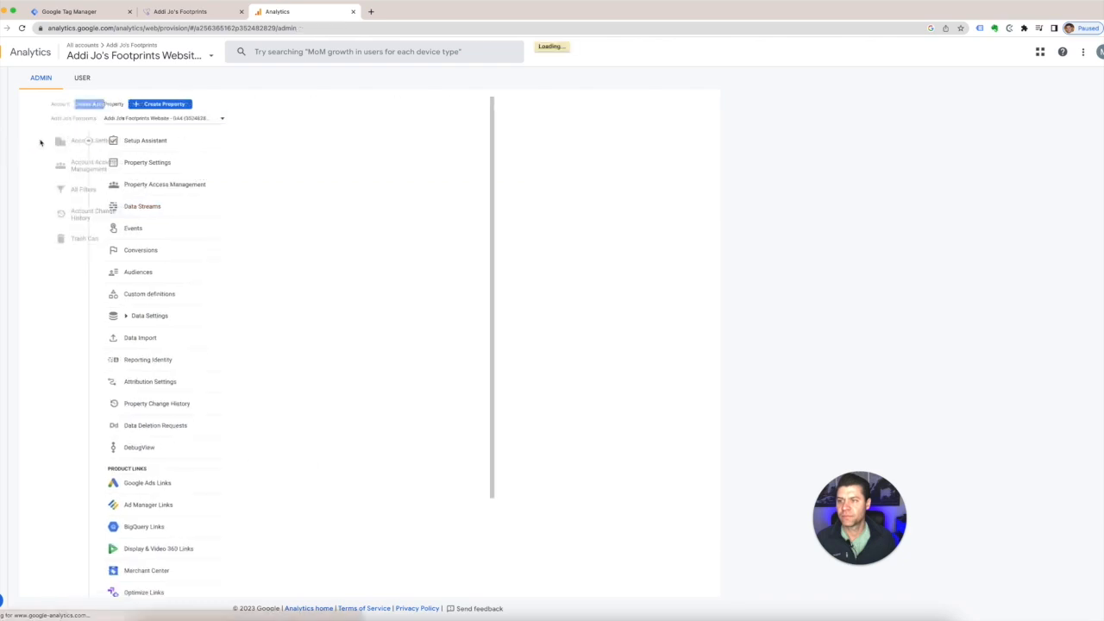
{"action": "left_click", "coordinate": [194, 55]}
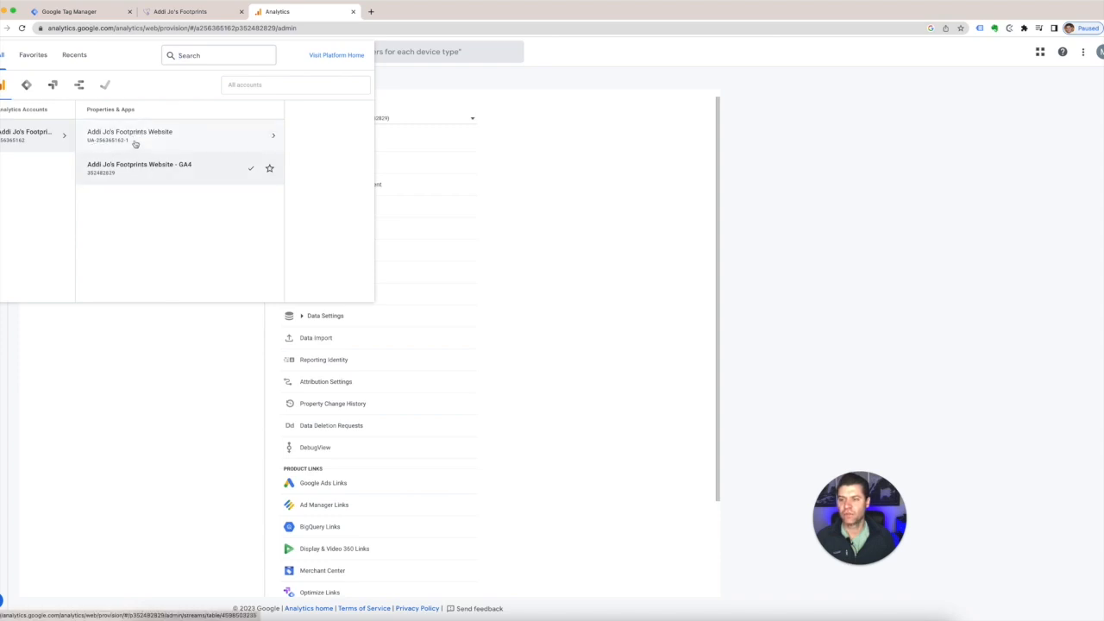
{"action": "left_click", "coordinate": [259, 166]}
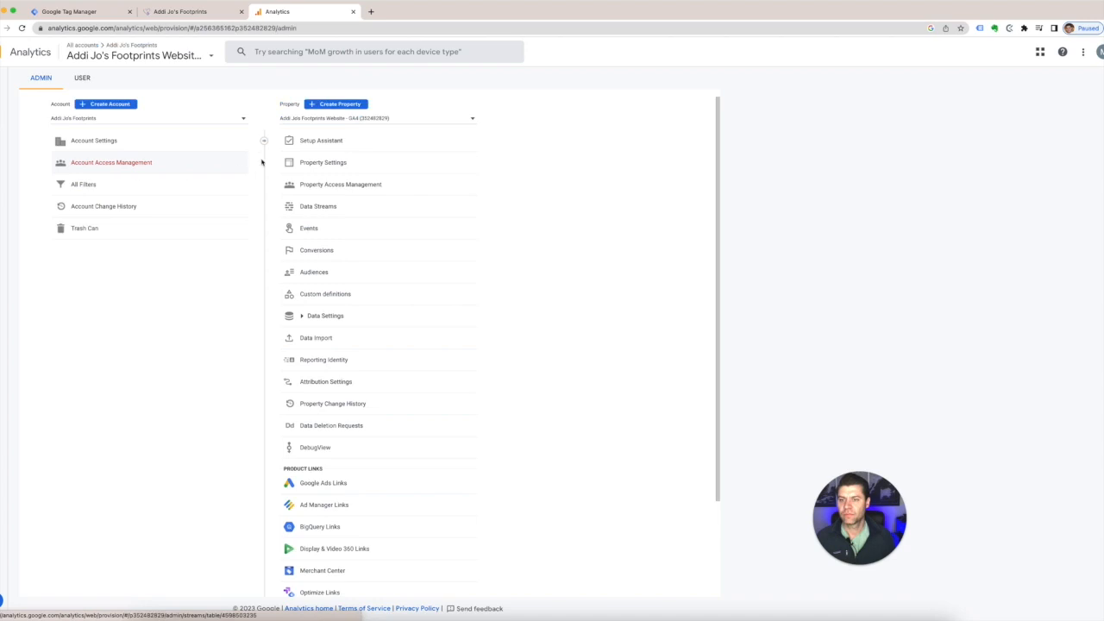
{"action": "left_click", "coordinate": [4, 82]}
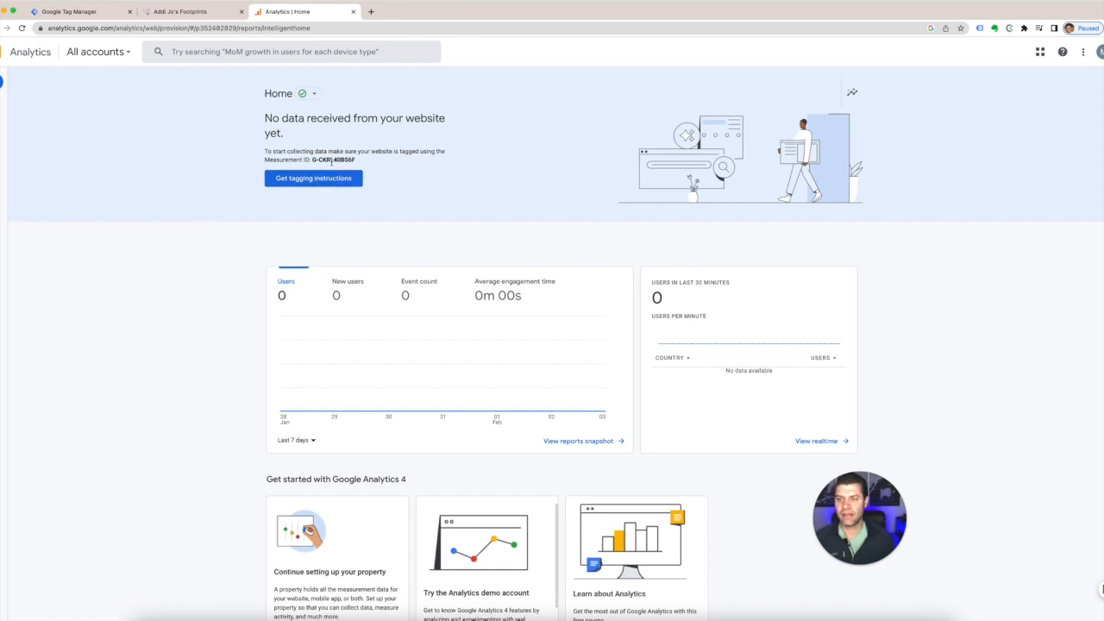
Step: Switch to Google Tag Manager and start a new tag named "Google Analytics - G4" in the website's container
{"action": "left_click", "coordinate": [85, 14]}
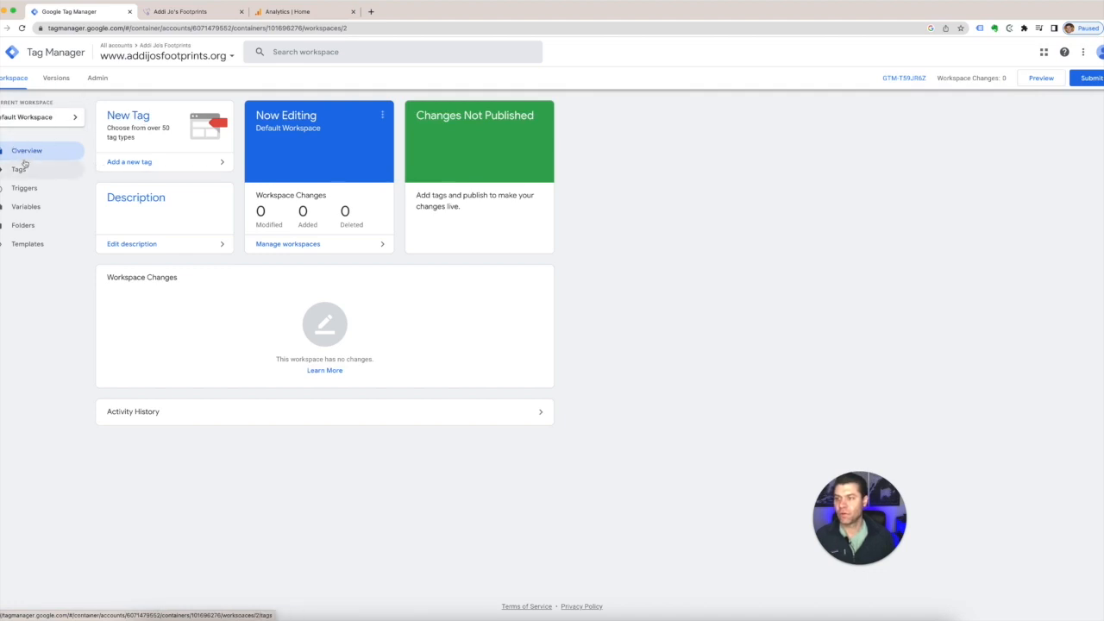
{"action": "left_click", "coordinate": [25, 169]}
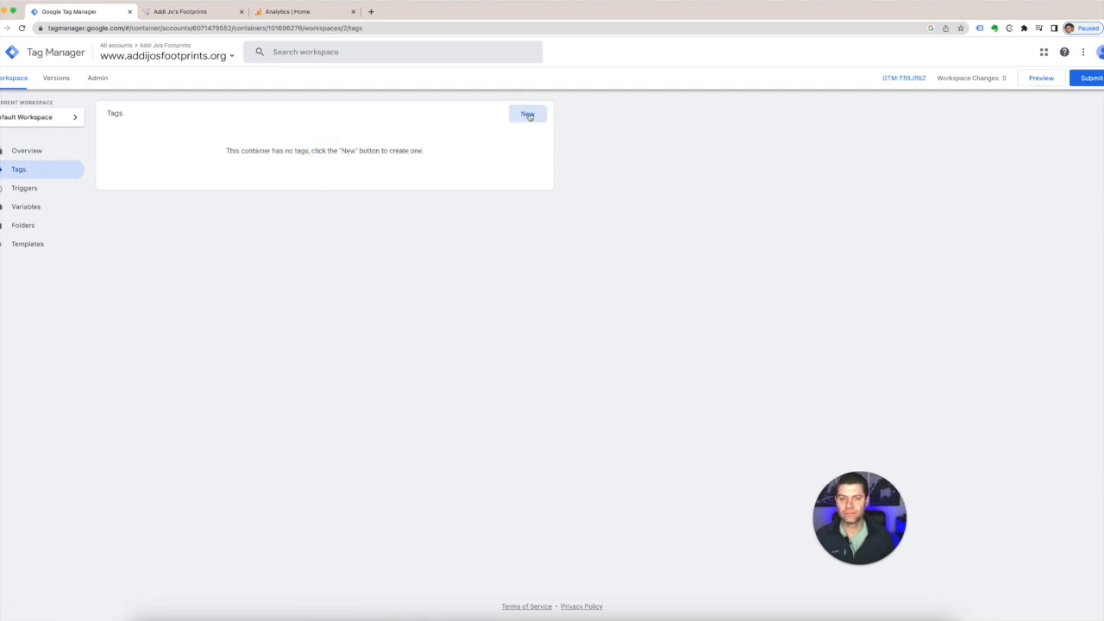
{"action": "left_click", "coordinate": [529, 117]}
{"action": "left_click", "coordinate": [384, 52]}
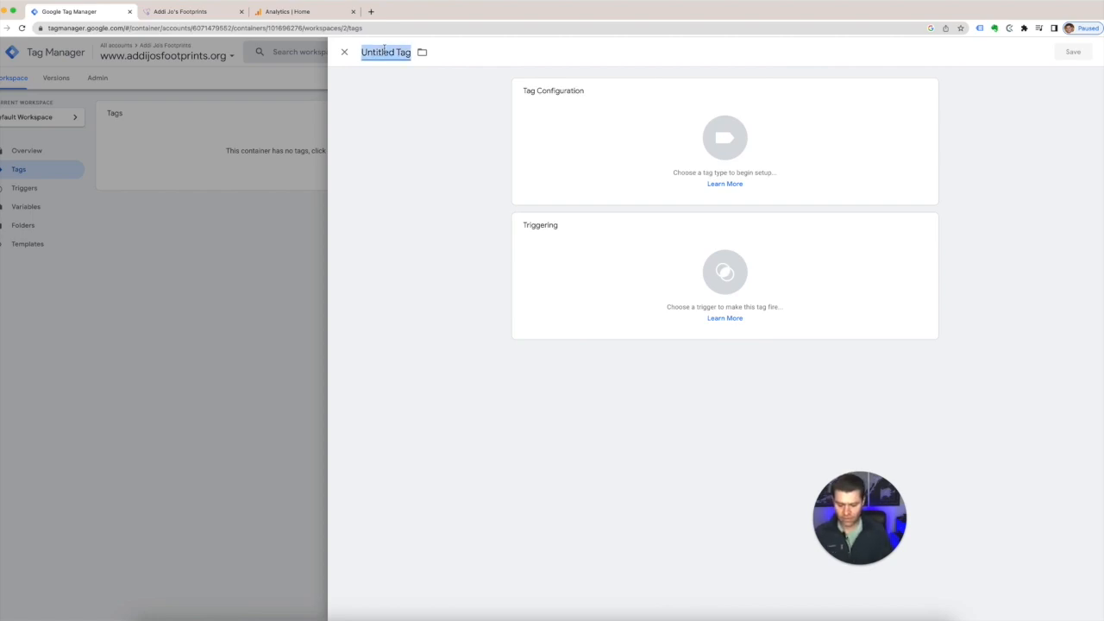
{"action": "type", "text": "Googl"}
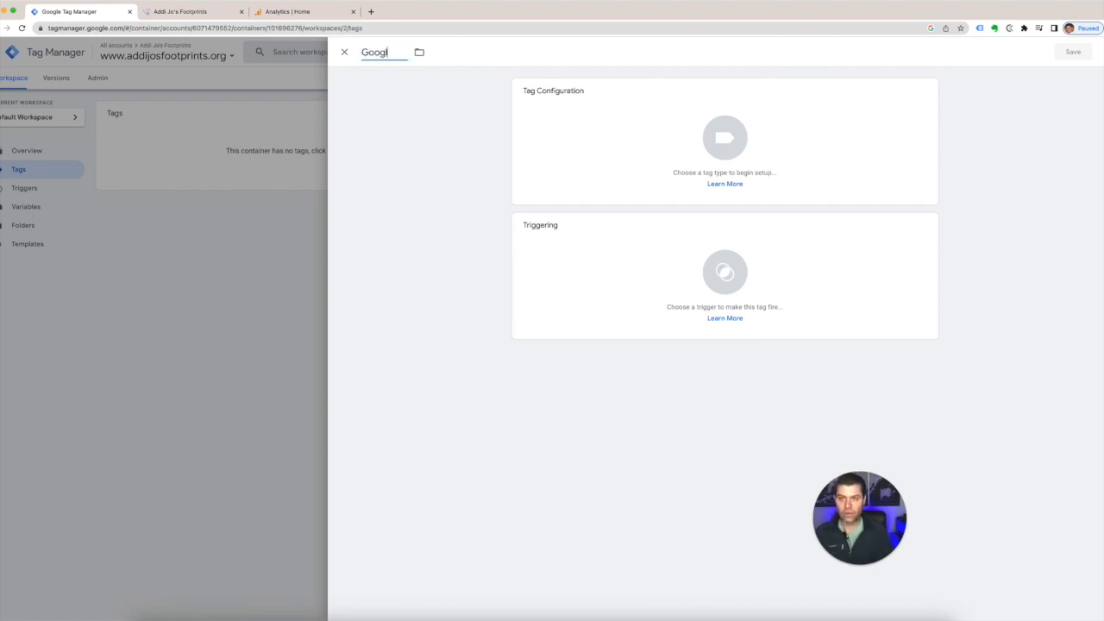
{"action": "type", "text": "e Analytics"}
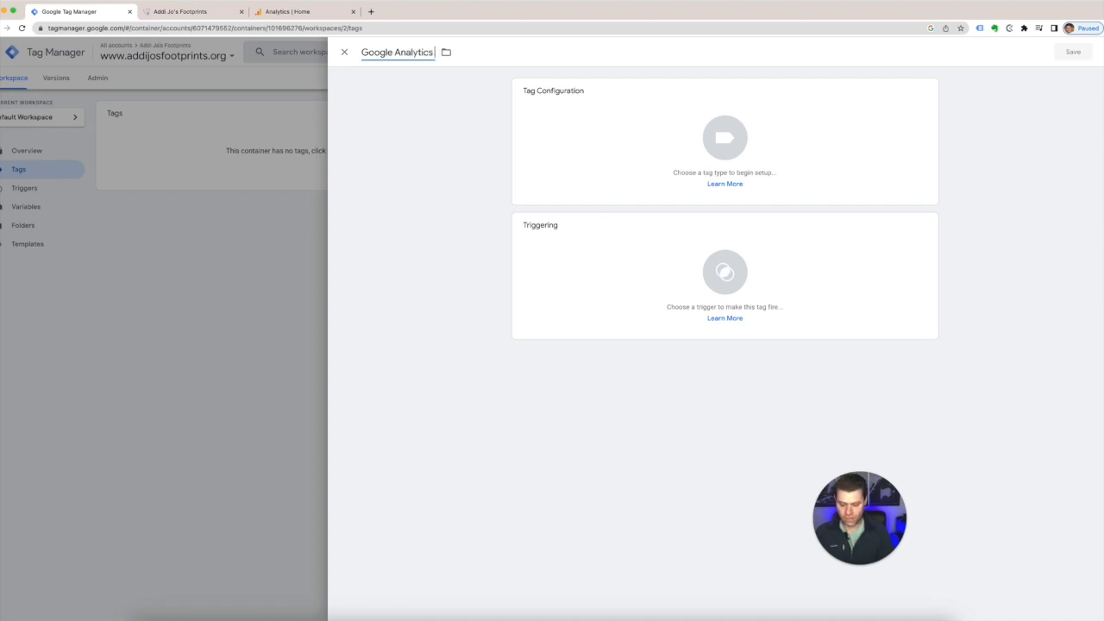
{"action": "type", "text": " - G4"}
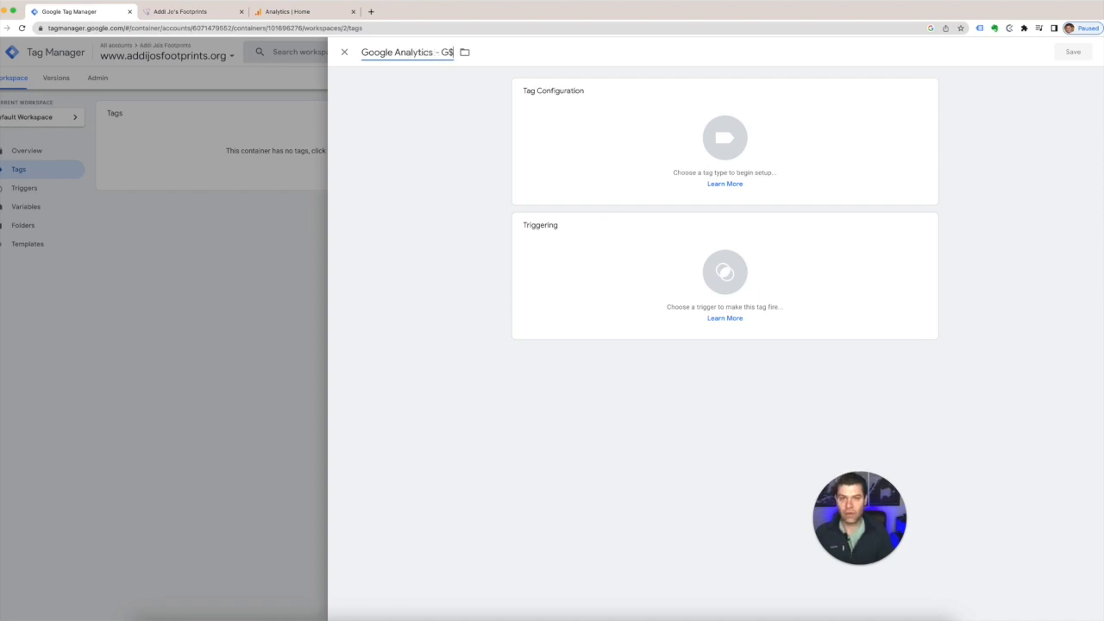
{"action": "key", "text": "BackSpace"}
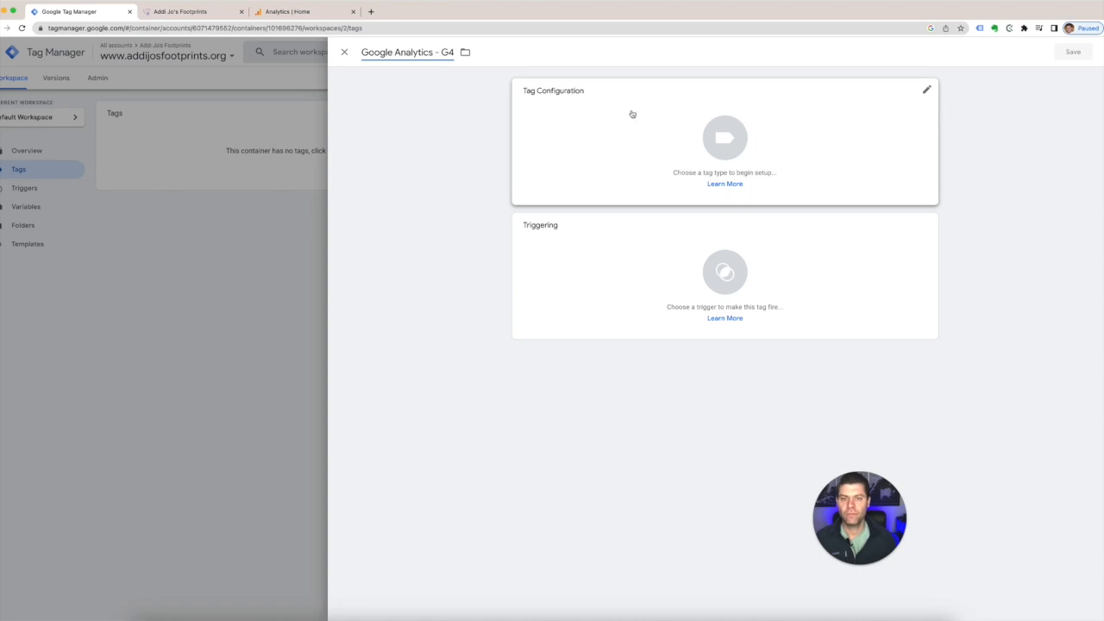
Step: Set the tag type to Google Analytics: GA4 Configuration and enter the copied Measurement ID
{"action": "left_click", "coordinate": [698, 117]}
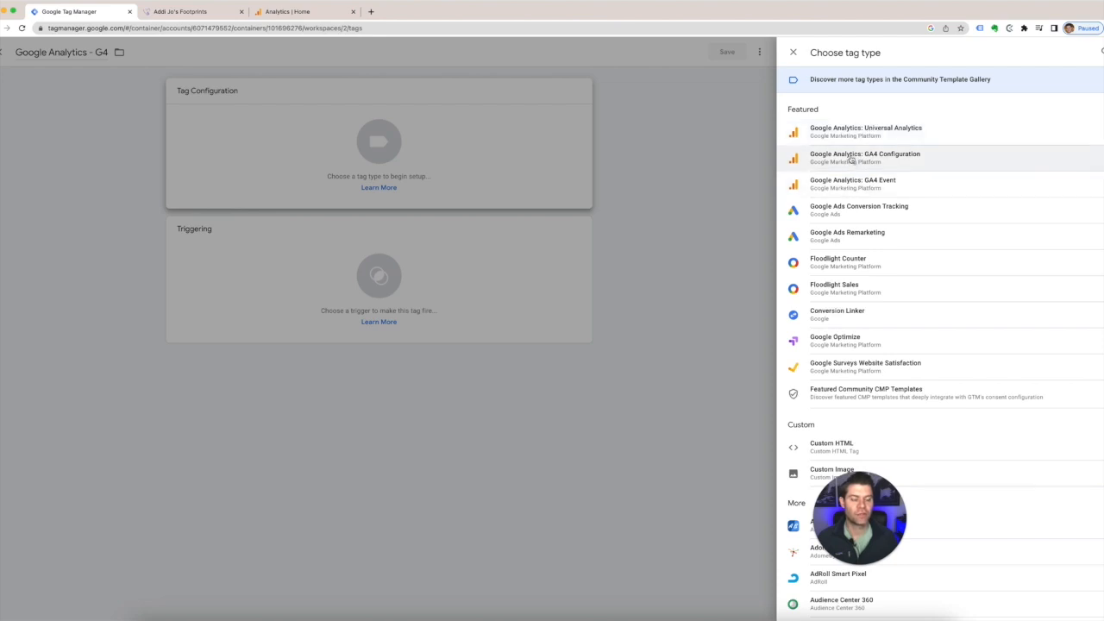
{"action": "left_click", "coordinate": [854, 159]}
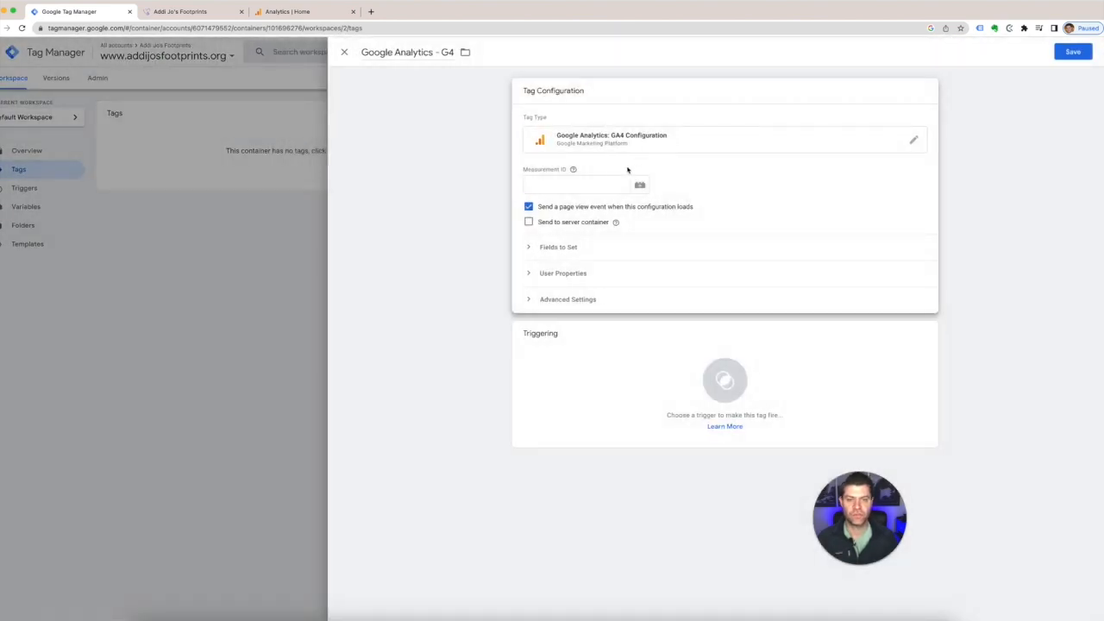
{"action": "mouse_move", "coordinate": [573, 170]}
{"action": "left_click", "coordinate": [557, 182]}
{"action": "type", "text": "G-CKRL40BS6F"}
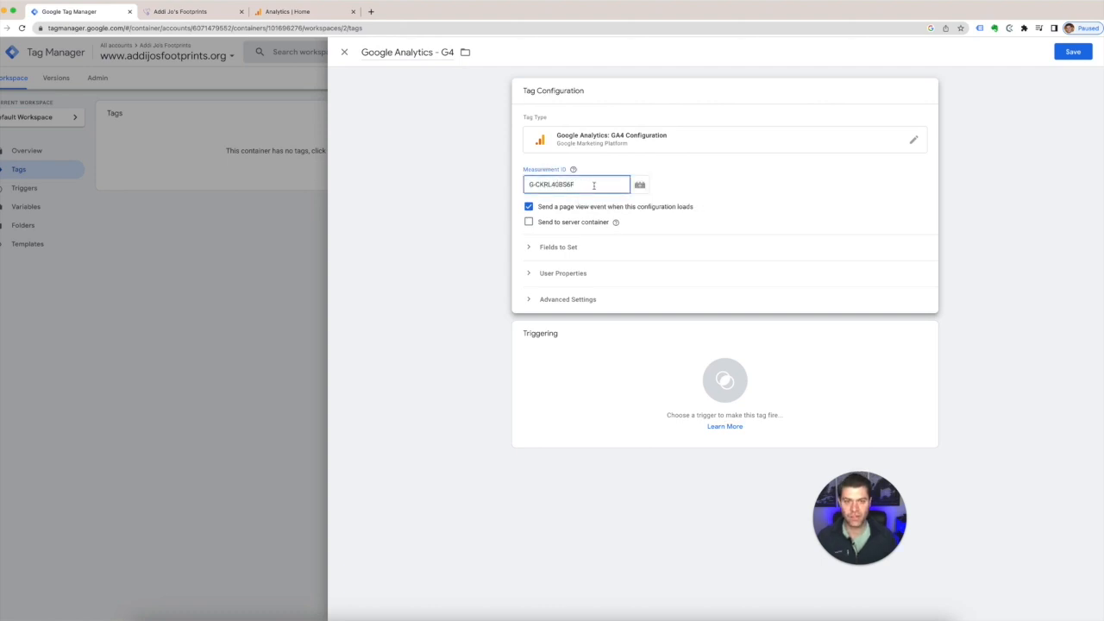
Step: Add the All Pages page view trigger to the GA4 tag and save the tag
{"action": "left_click", "coordinate": [633, 388]}
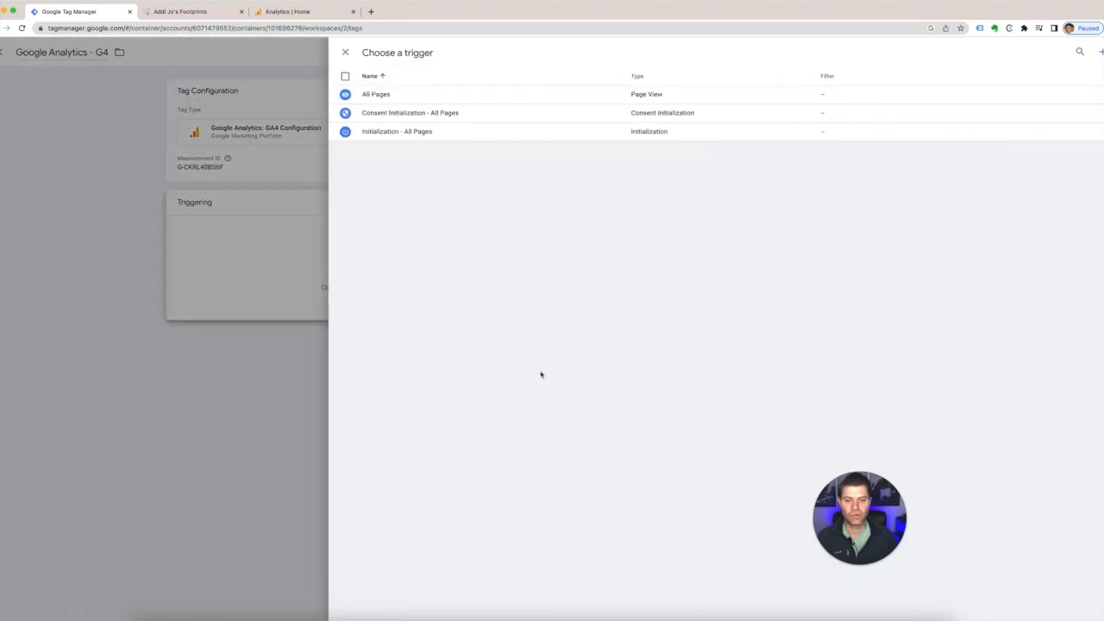
{"action": "left_click", "coordinate": [376, 97]}
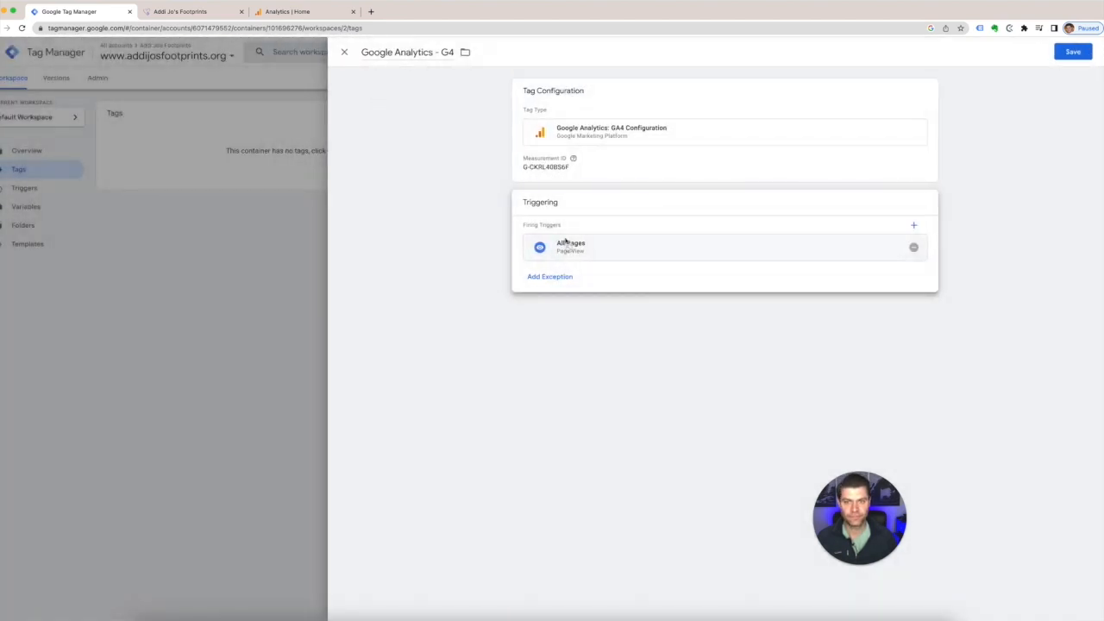
{"action": "left_click", "coordinate": [1073, 53]}
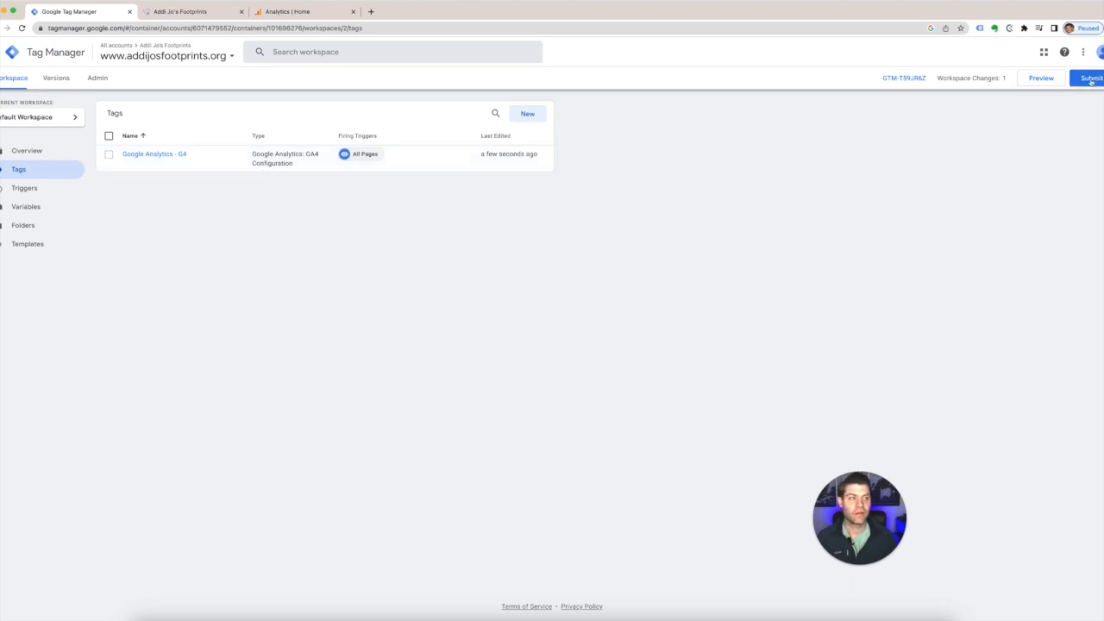
Step: Publish the workspace changes to the Live environment without a version name or description, and close the version summary
{"action": "left_click", "coordinate": [1089, 78]}
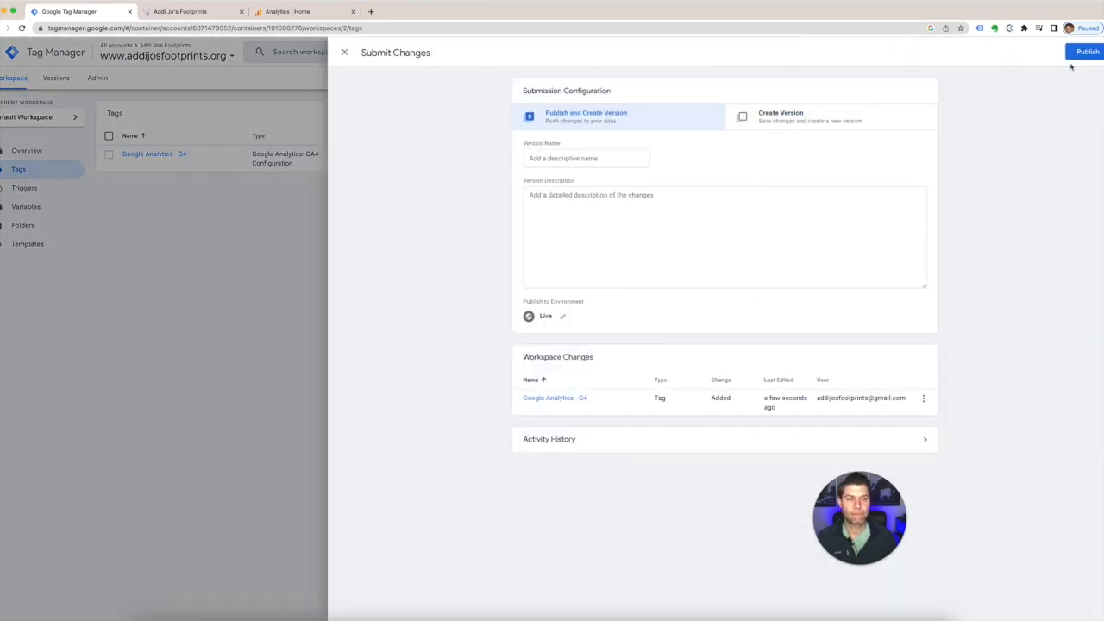
{"action": "left_click", "coordinate": [1087, 52]}
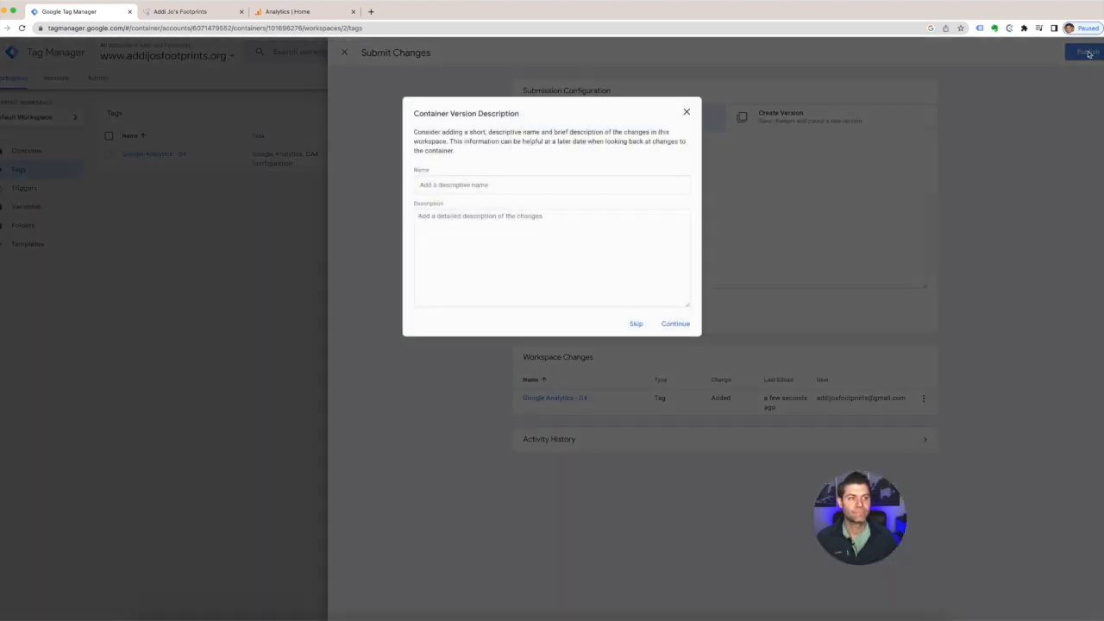
{"action": "left_click", "coordinate": [676, 324]}
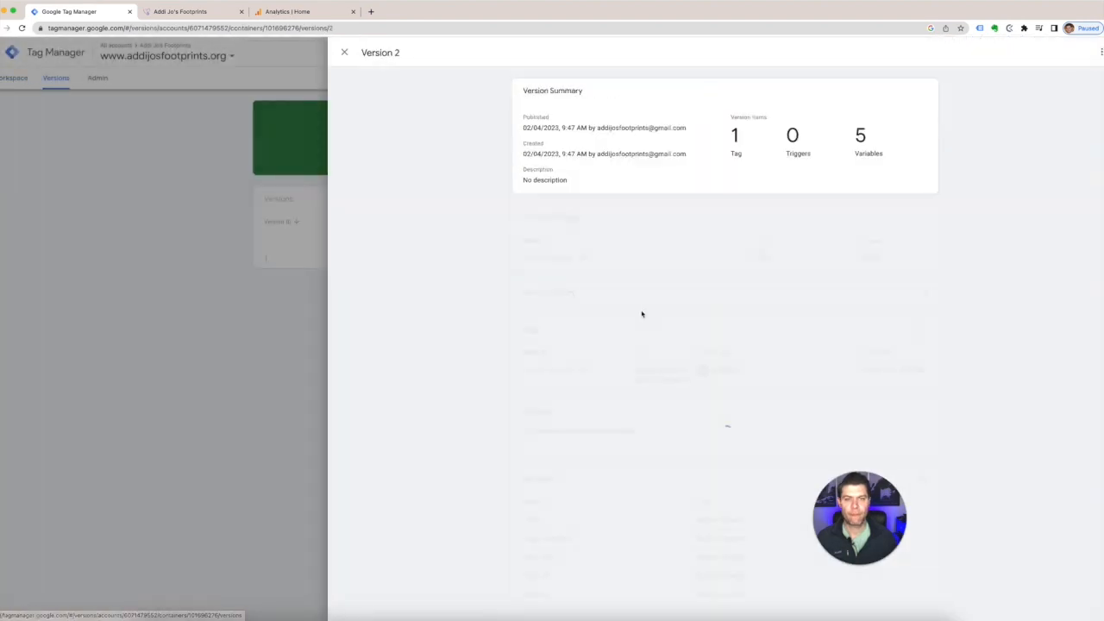
{"action": "left_click", "coordinate": [345, 53]}
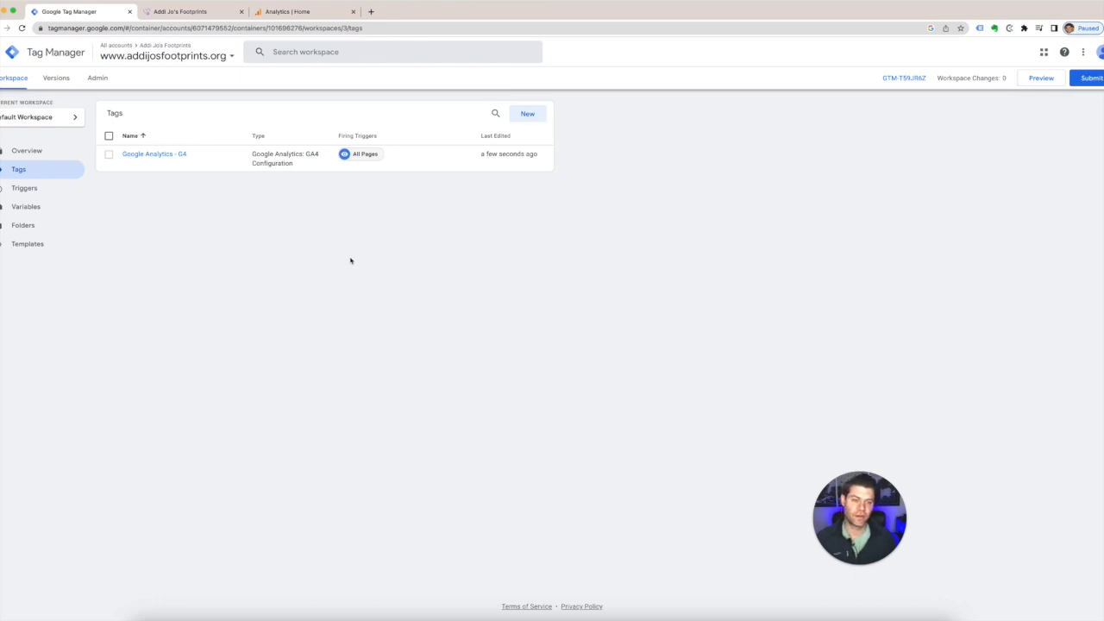
Step: Switch to Google Analytics, select the Universal Analytics property "Addi Jo's Footprints Website", and open its admin settings
{"action": "left_click", "coordinate": [301, 12]}
{"action": "left_click", "coordinate": [104, 54]}
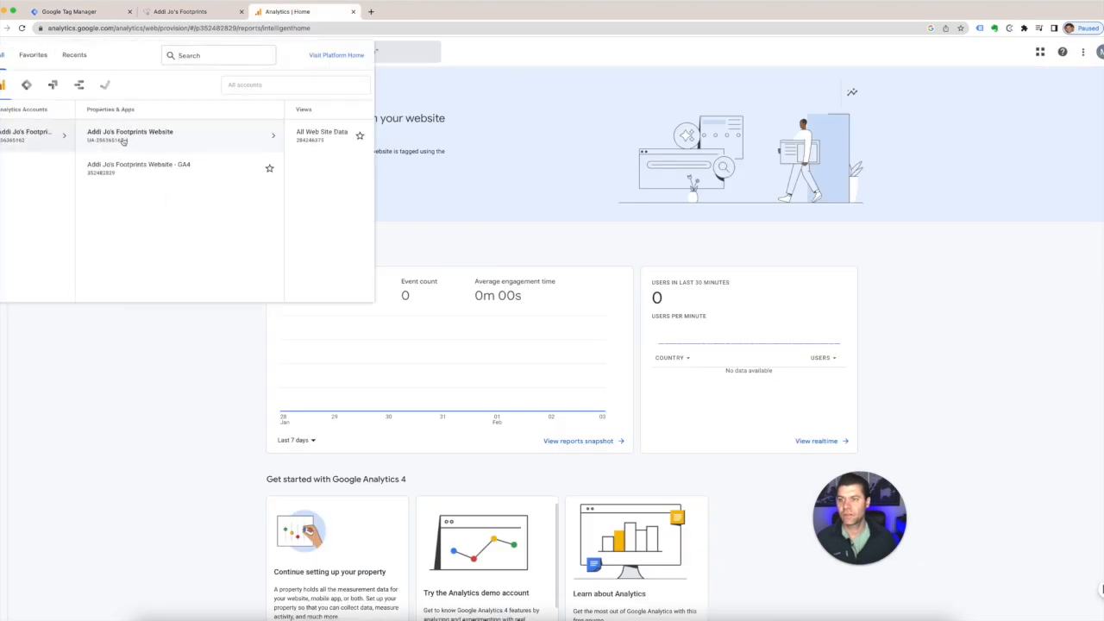
{"action": "left_click", "coordinate": [202, 138]}
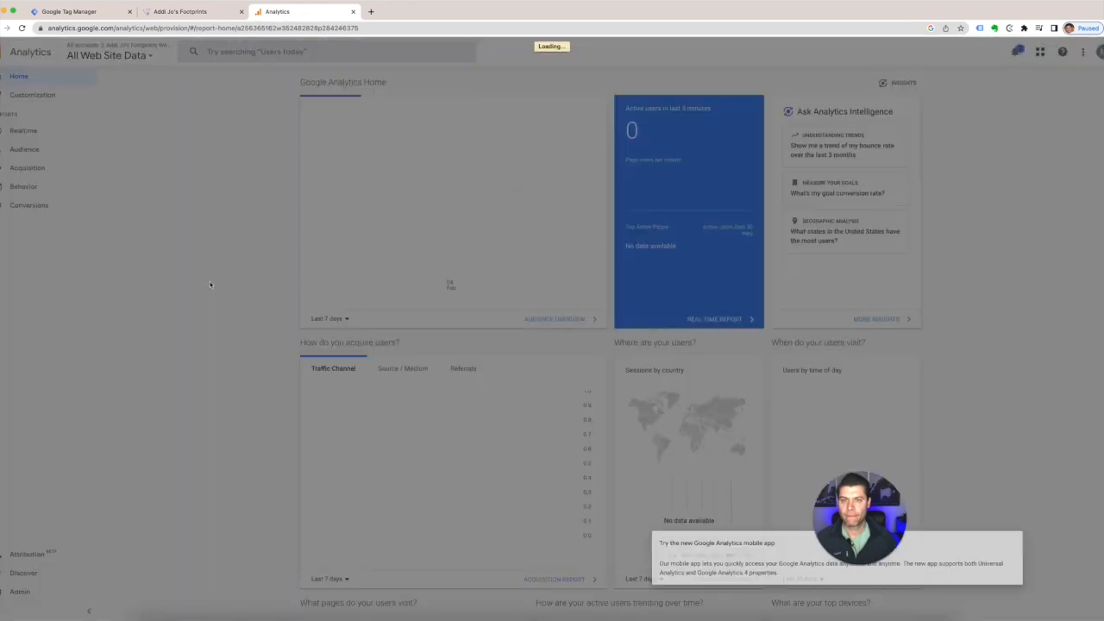
{"action": "left_click", "coordinate": [149, 362]}
{"action": "left_click", "coordinate": [15, 592]}
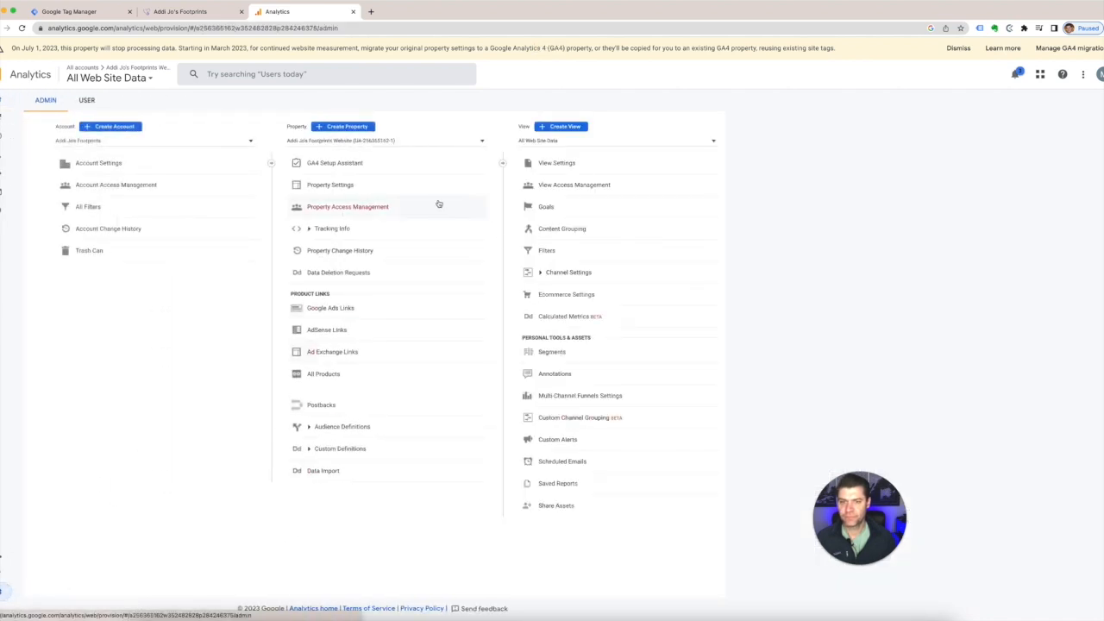
Step: Open the Universal Analytics property's tracking code information and copy its Tracking ID
{"action": "left_click", "coordinate": [336, 230]}
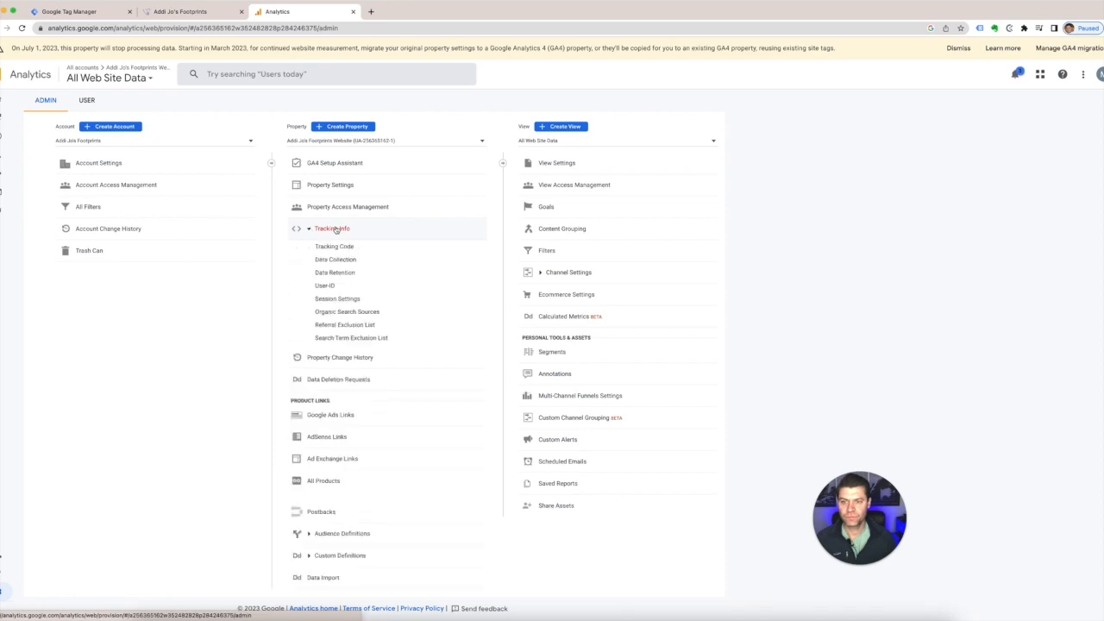
{"action": "left_click", "coordinate": [330, 248]}
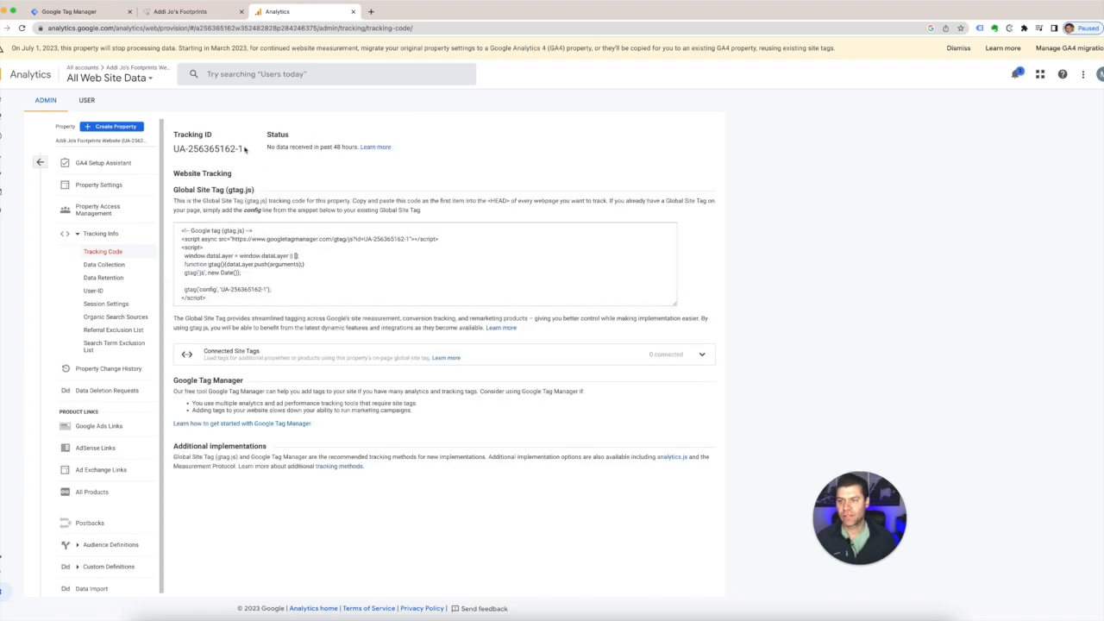
{"action": "left_click_drag", "start_coordinate": [245, 149], "coordinate": [172, 149]}
{"action": "key", "text": "super+c"}
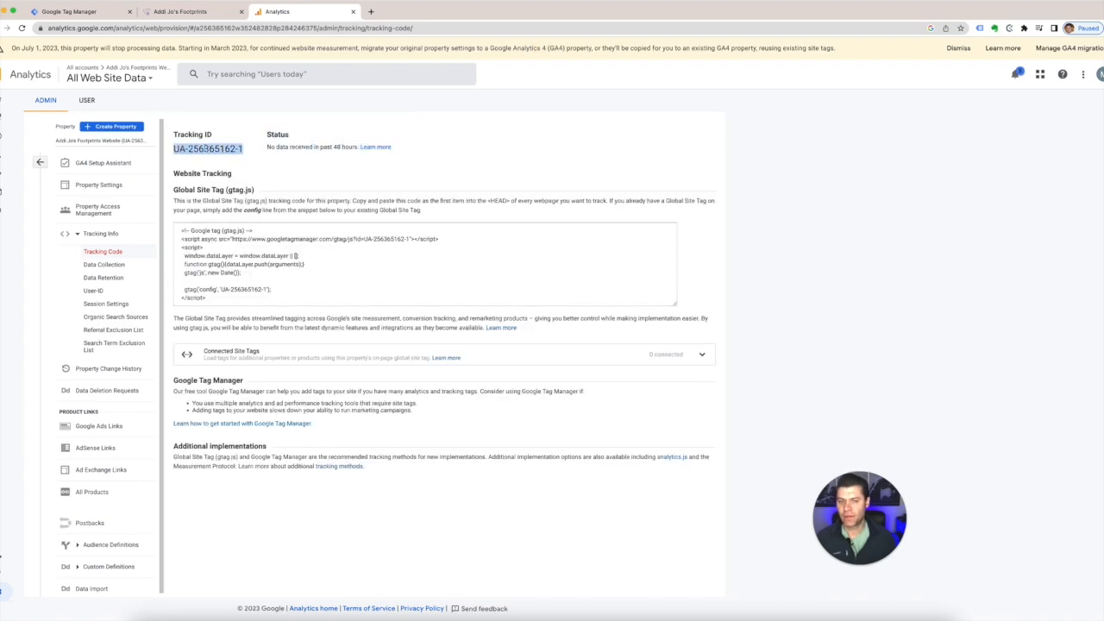
{"action": "left_click", "coordinate": [484, 157]}
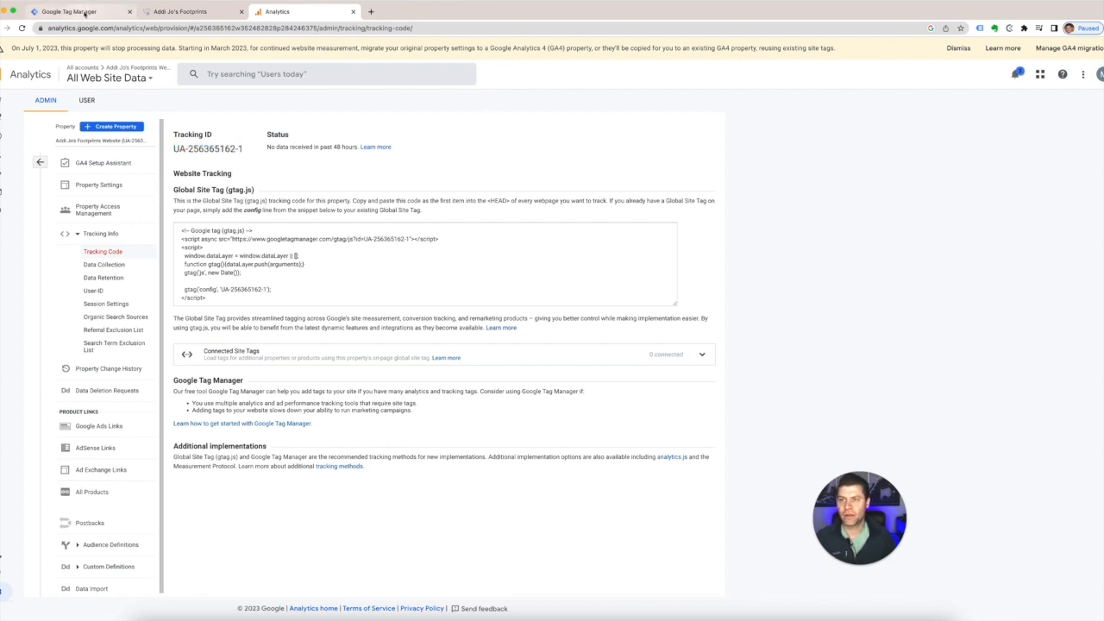
Step: Switch to Google Tag Manager and start a new Google Analytics: Universal Analytics tag, using the copied Tracking ID as its name
{"action": "left_click", "coordinate": [85, 13]}
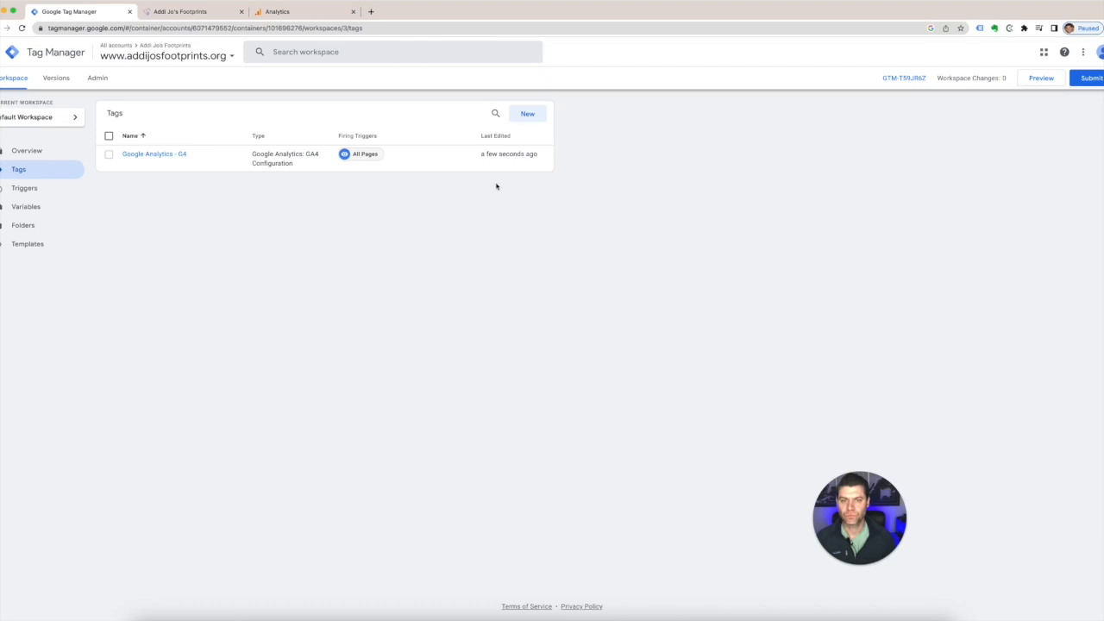
{"action": "left_click", "coordinate": [527, 114]}
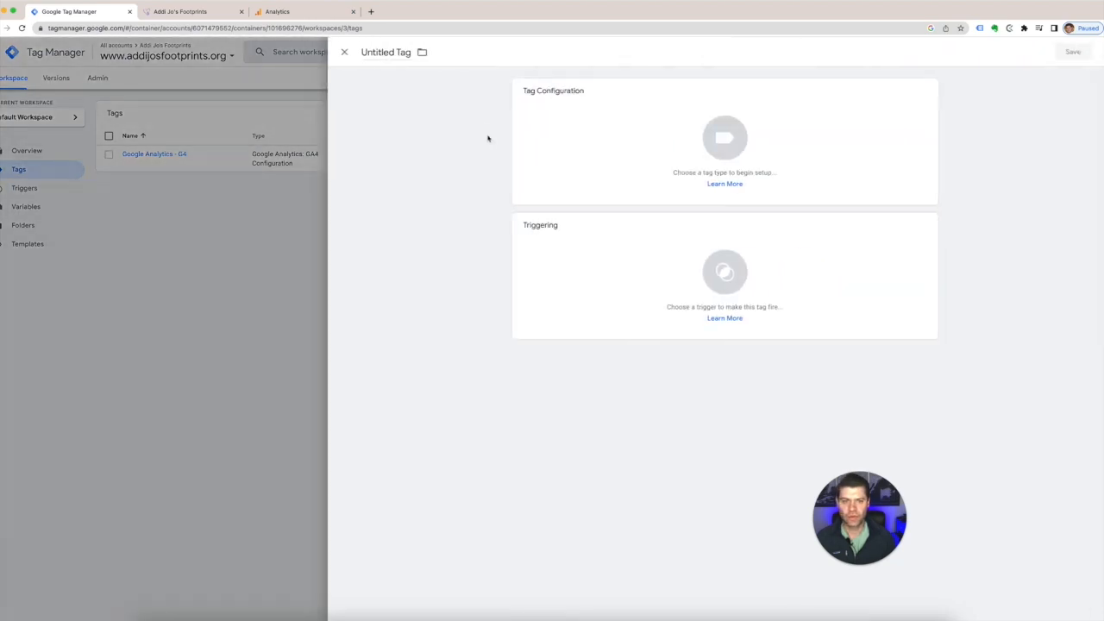
{"action": "left_click", "coordinate": [397, 52]}
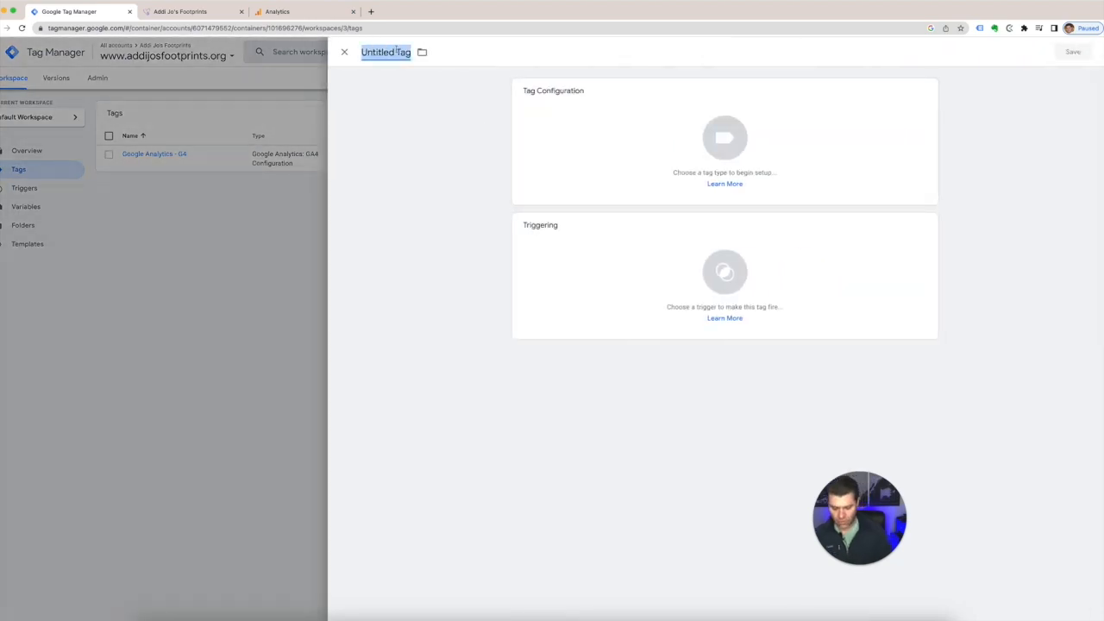
{"action": "key", "text": "super+v"}
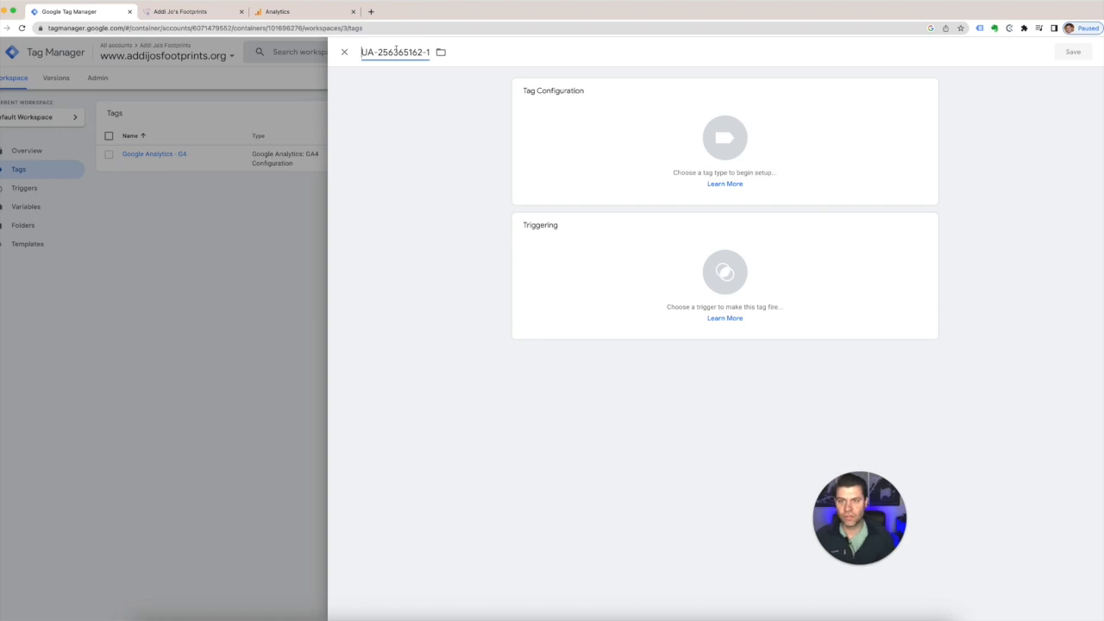
{"action": "left_click", "coordinate": [614, 119]}
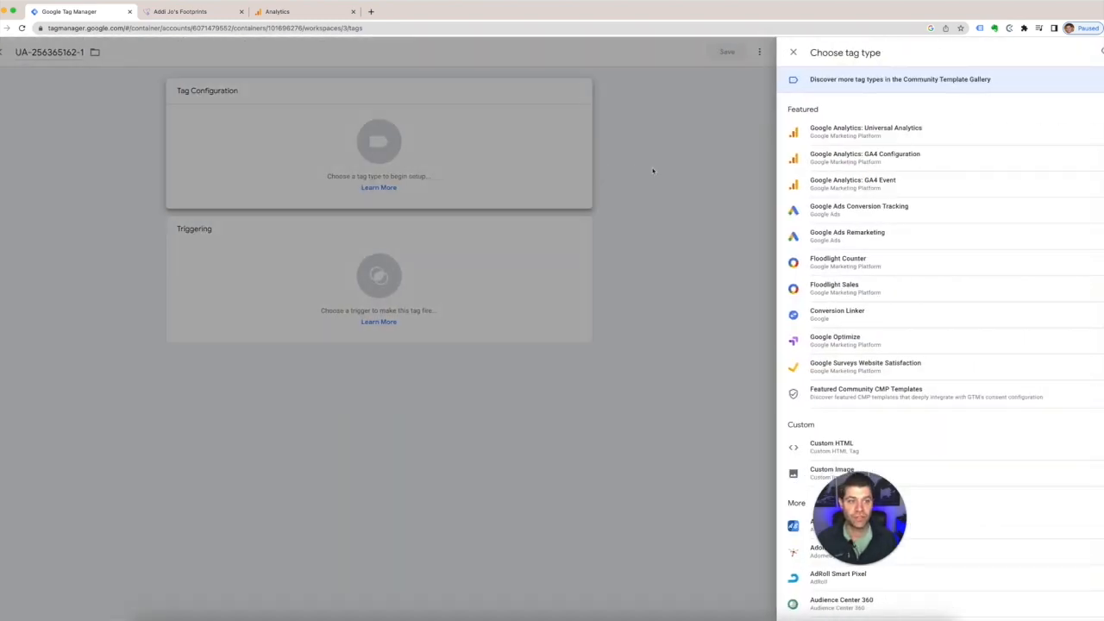
{"action": "left_click", "coordinate": [842, 133]}
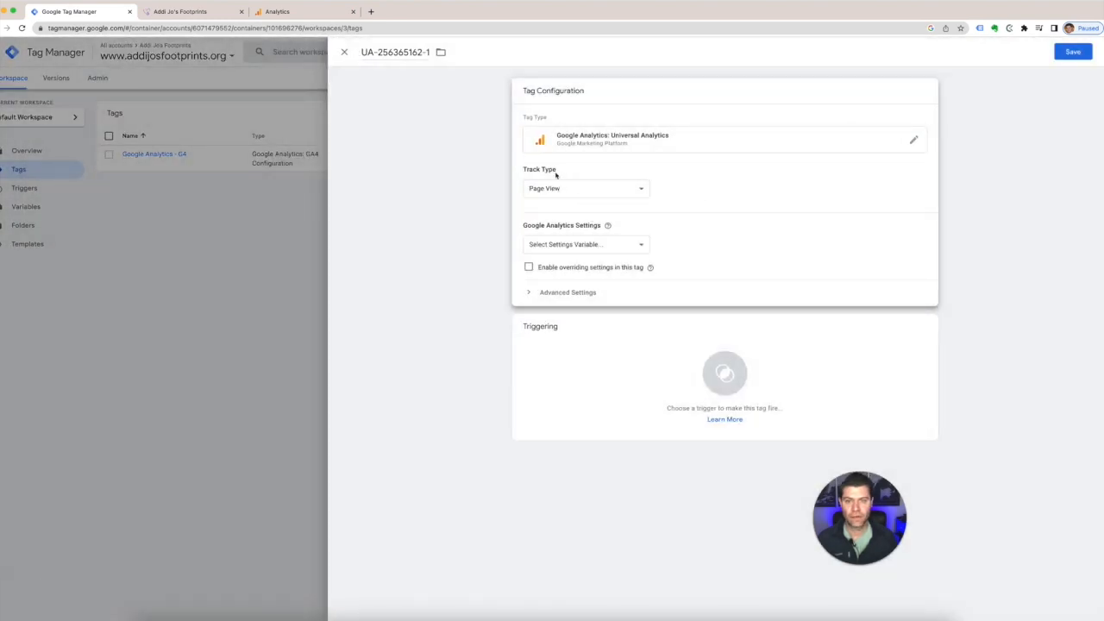
Step: Create a Google Analytics Settings variable named "Tracking ID" holding the copied Universal Analytics ID, and save it as the tag's settings variable
{"action": "left_click", "coordinate": [583, 246]}
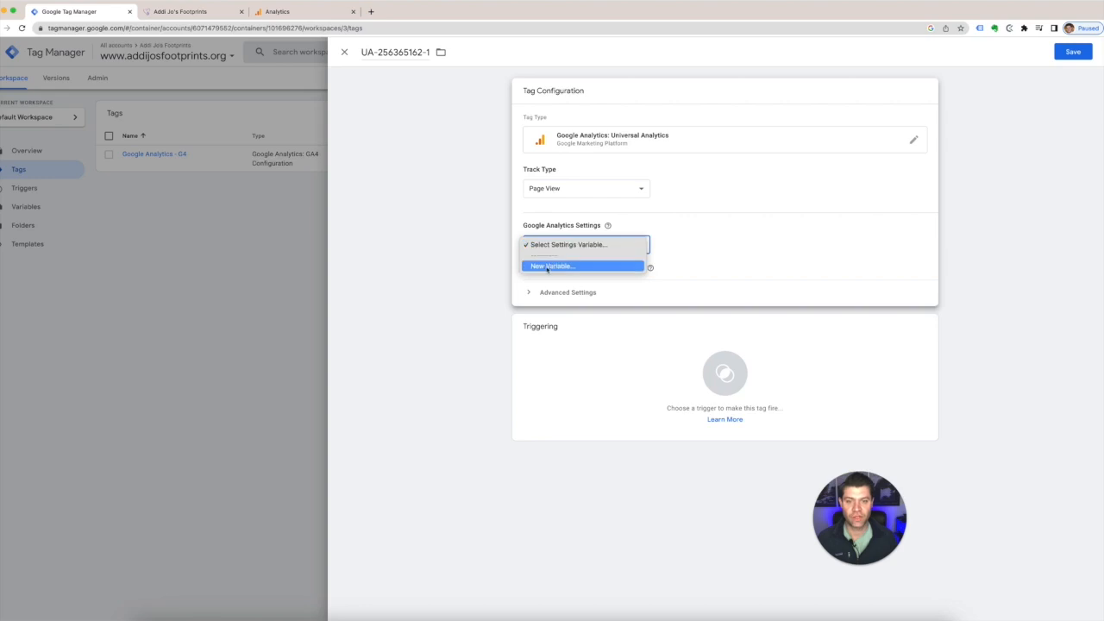
{"action": "left_click", "coordinate": [546, 267]}
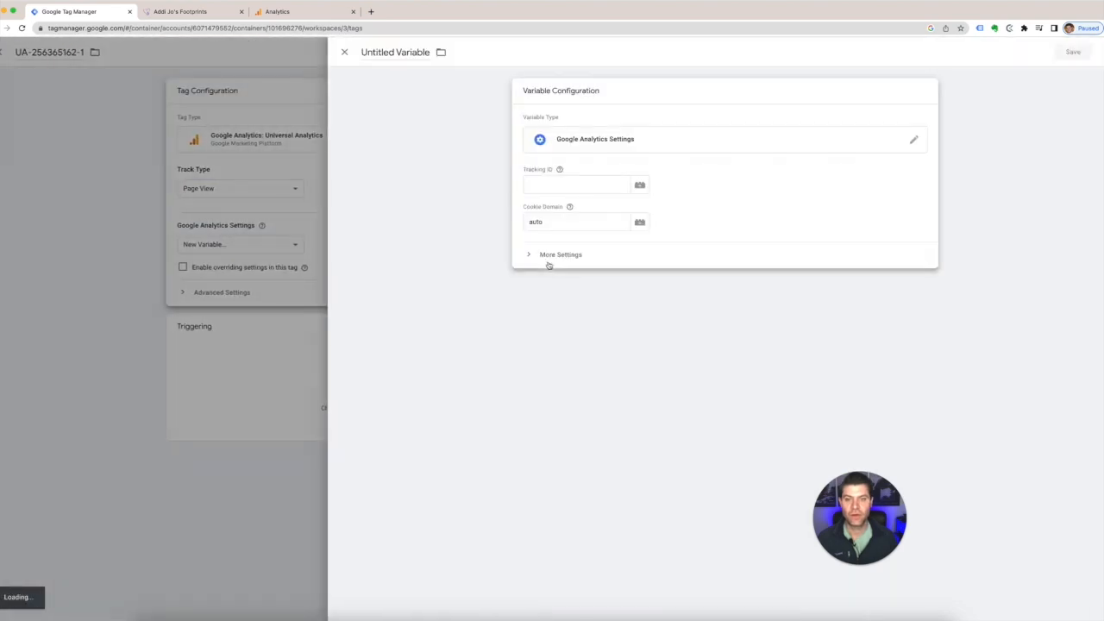
{"action": "left_click", "coordinate": [399, 52]}
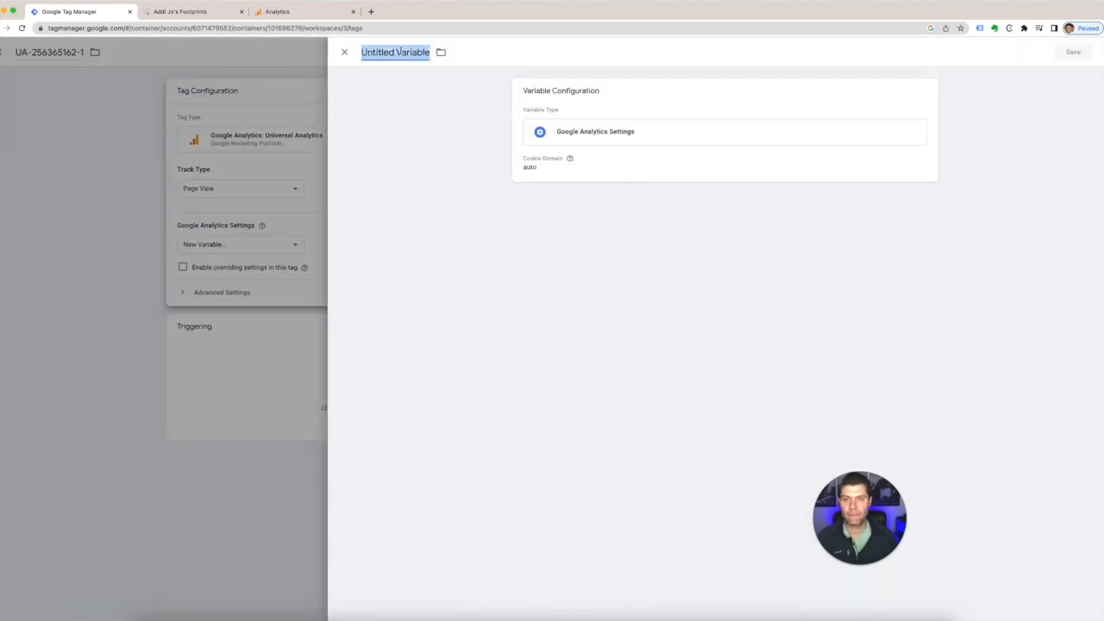
{"action": "type", "text": "Tracking ID"}
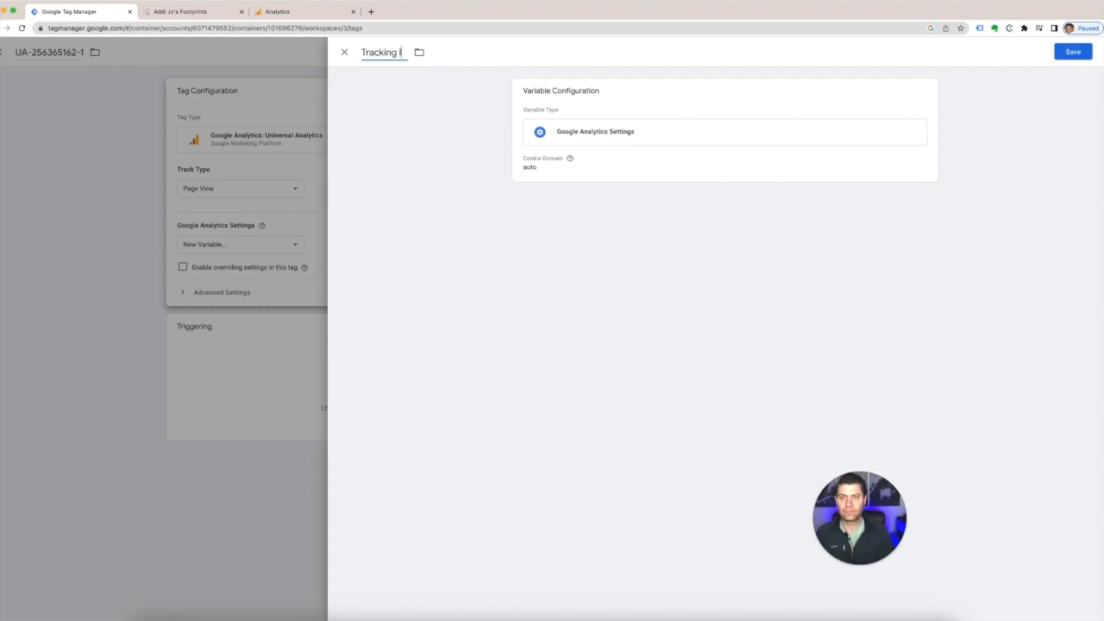
{"action": "left_click", "coordinate": [583, 139]}
{"action": "left_click", "coordinate": [555, 185]}
{"action": "key", "text": "super+v"}
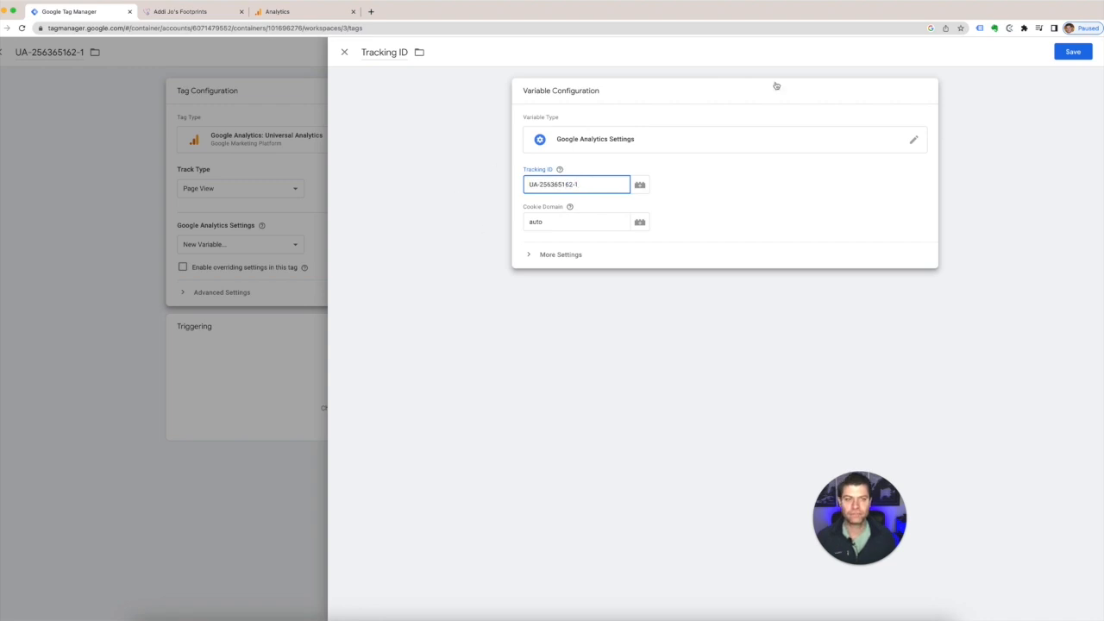
{"action": "left_click", "coordinate": [1072, 53]}
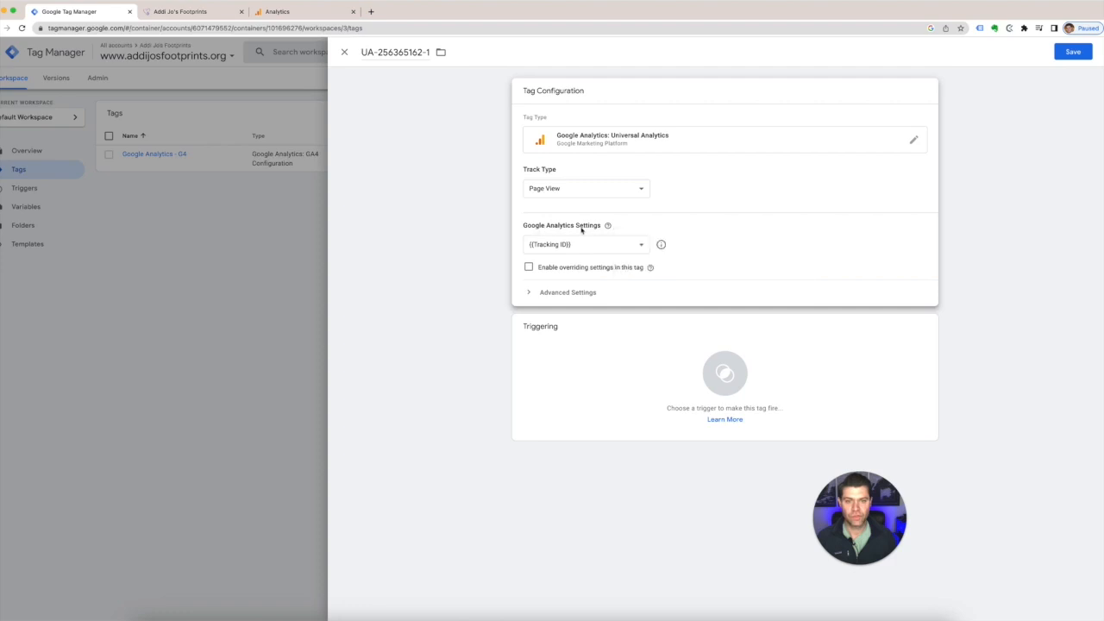
Step: Set the Universal Analytics tag to fire on the All Pages trigger and save the tag
{"action": "left_click", "coordinate": [626, 369]}
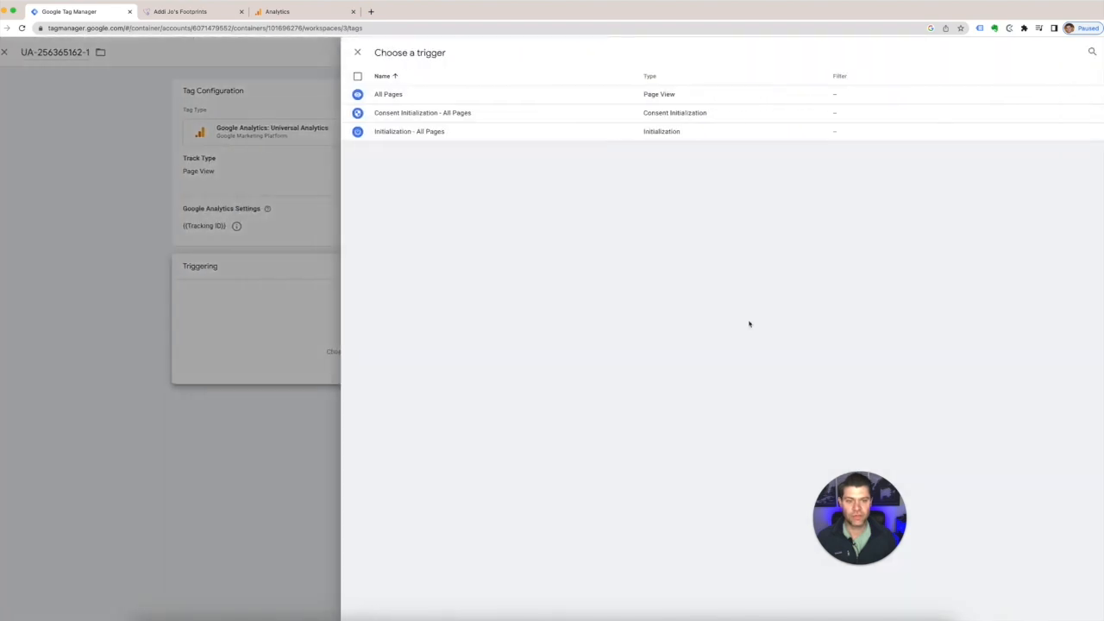
{"action": "left_click", "coordinate": [495, 96]}
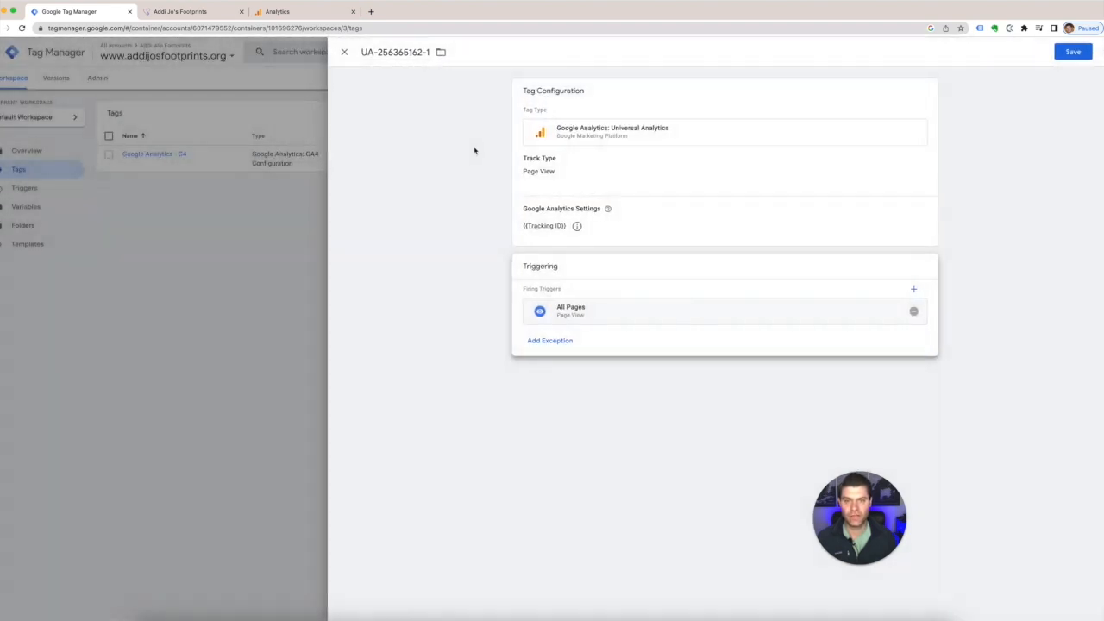
{"action": "left_click", "coordinate": [1070, 54]}
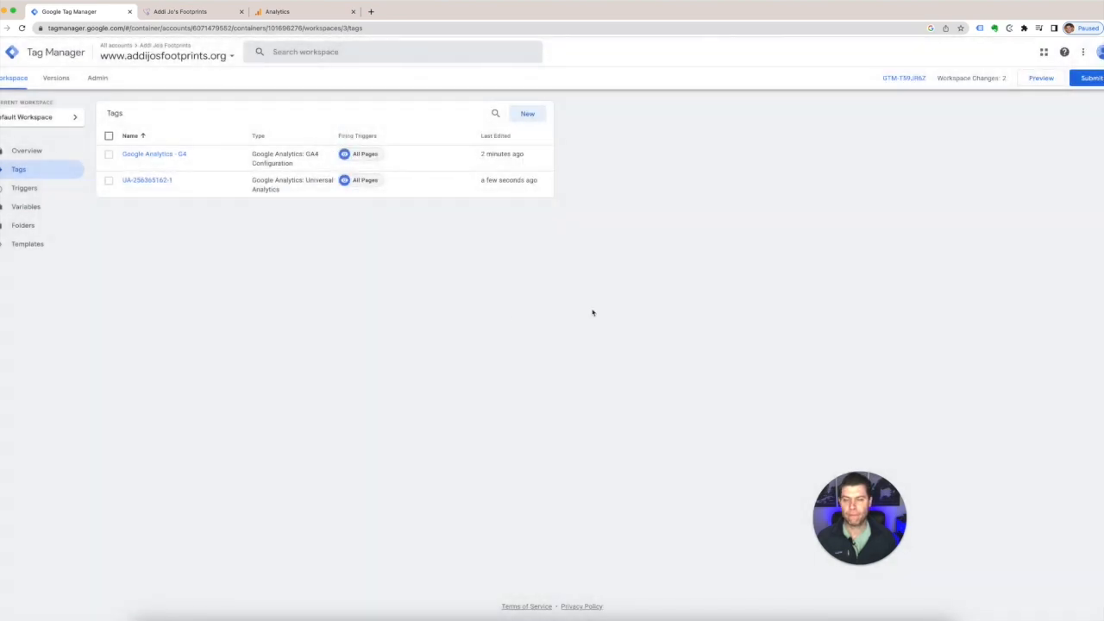
Step: Publish the new variable and Universal Analytics tag to Live without a version name or description, and return to the workspace's tag list
{"action": "left_click", "coordinate": [1089, 78]}
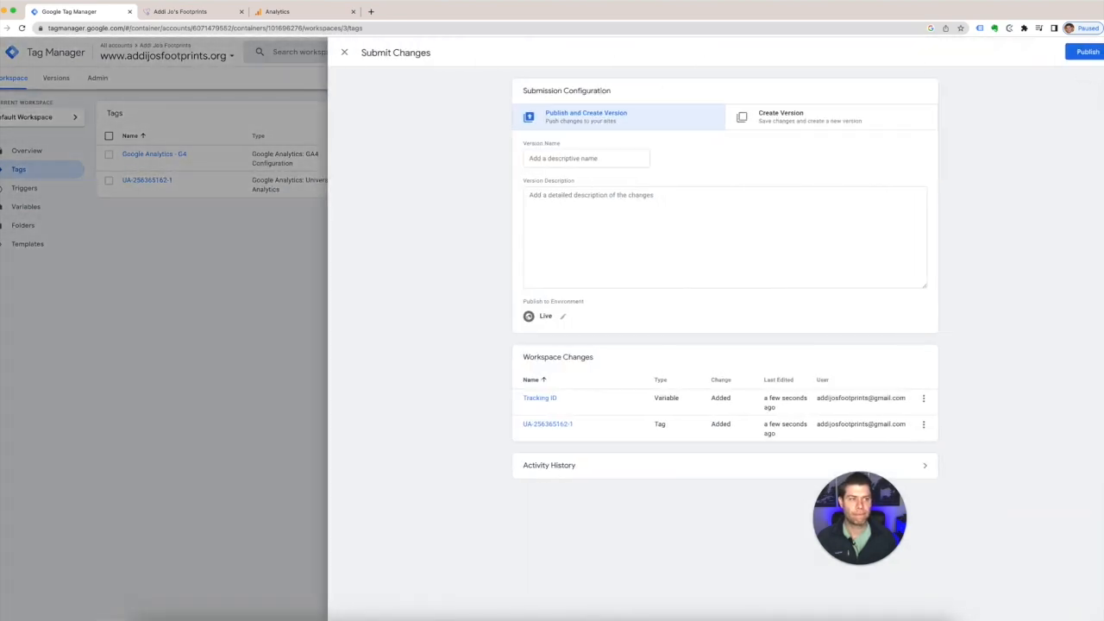
{"action": "left_click", "coordinate": [1087, 52]}
{"action": "left_click", "coordinate": [676, 323]}
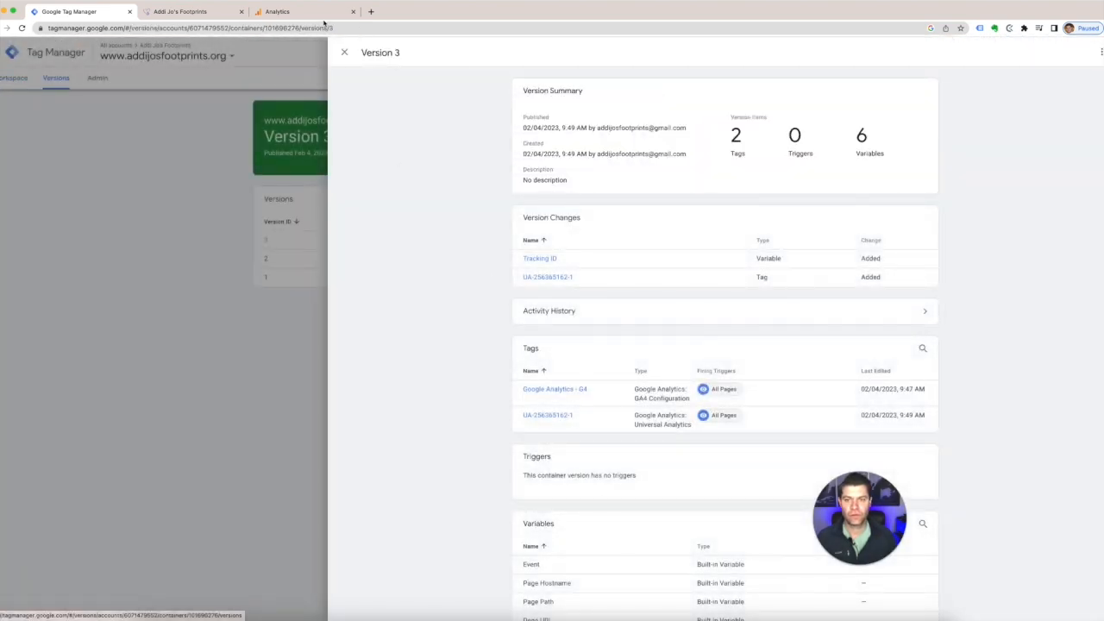
{"action": "left_click", "coordinate": [344, 52]}
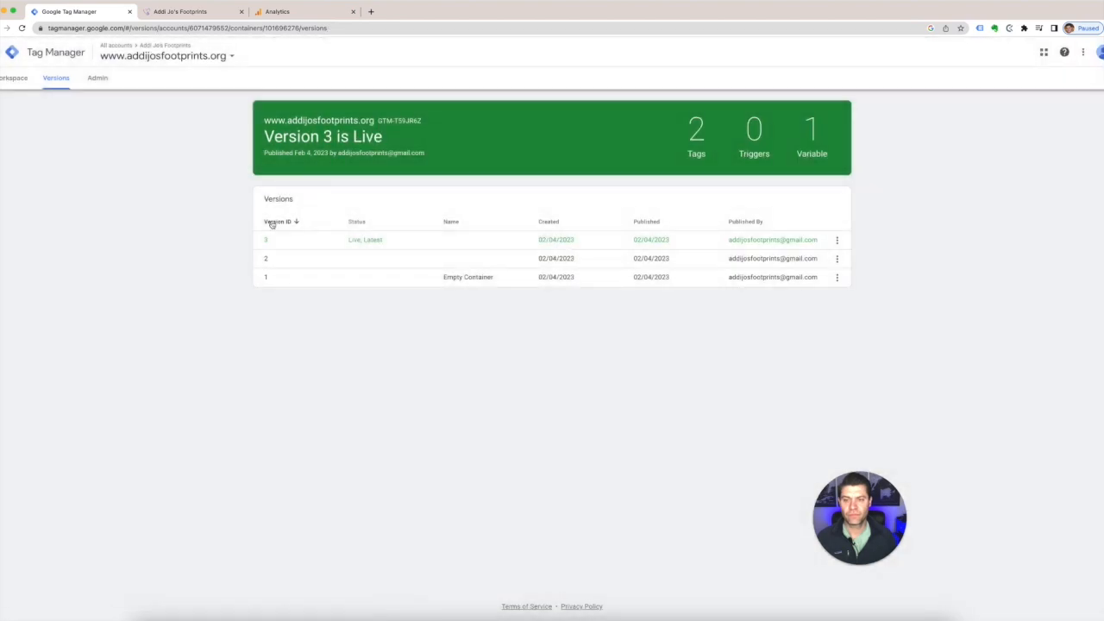
{"action": "left_click", "coordinate": [13, 77]}
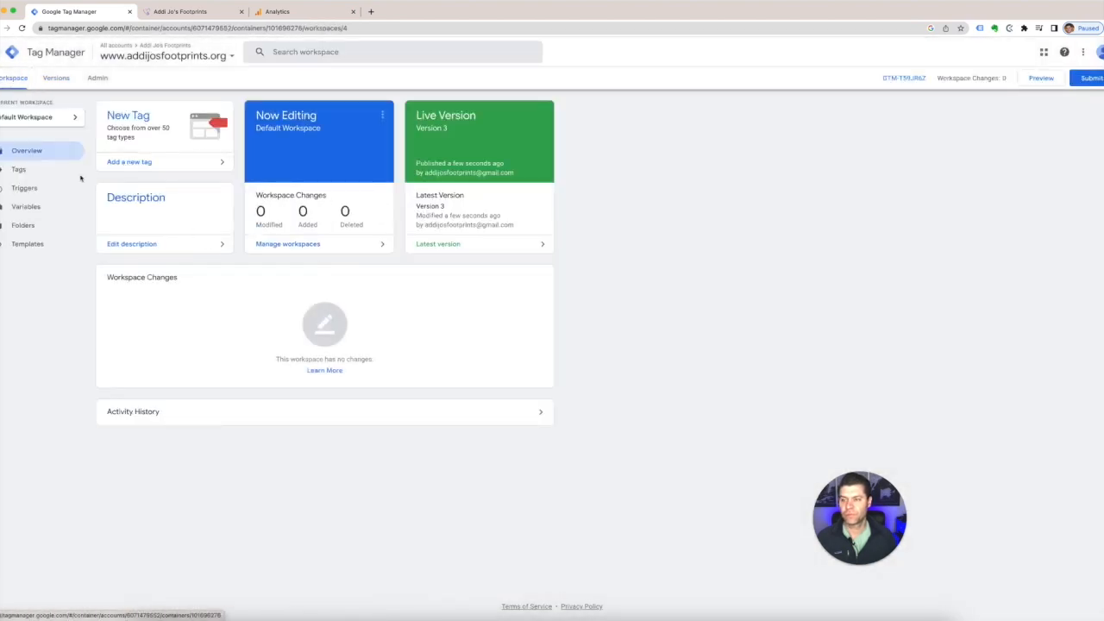
{"action": "left_click", "coordinate": [20, 169]}
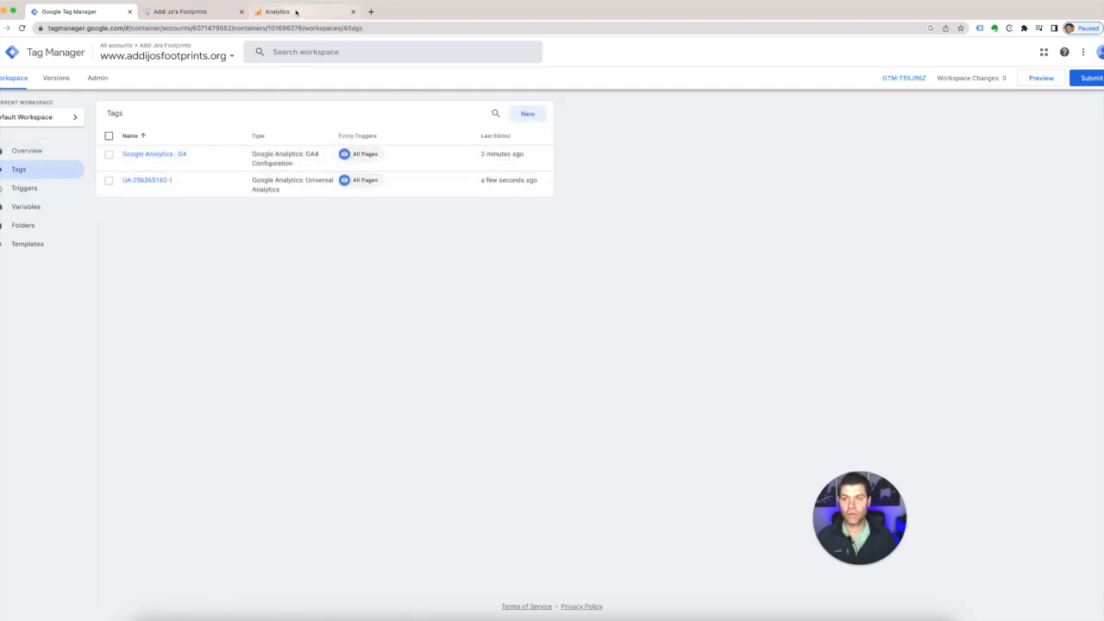
Step: Switch to Google Analytics and open the GA4 property for Addi Jo's Footprints
{"action": "left_click", "coordinate": [295, 13]}
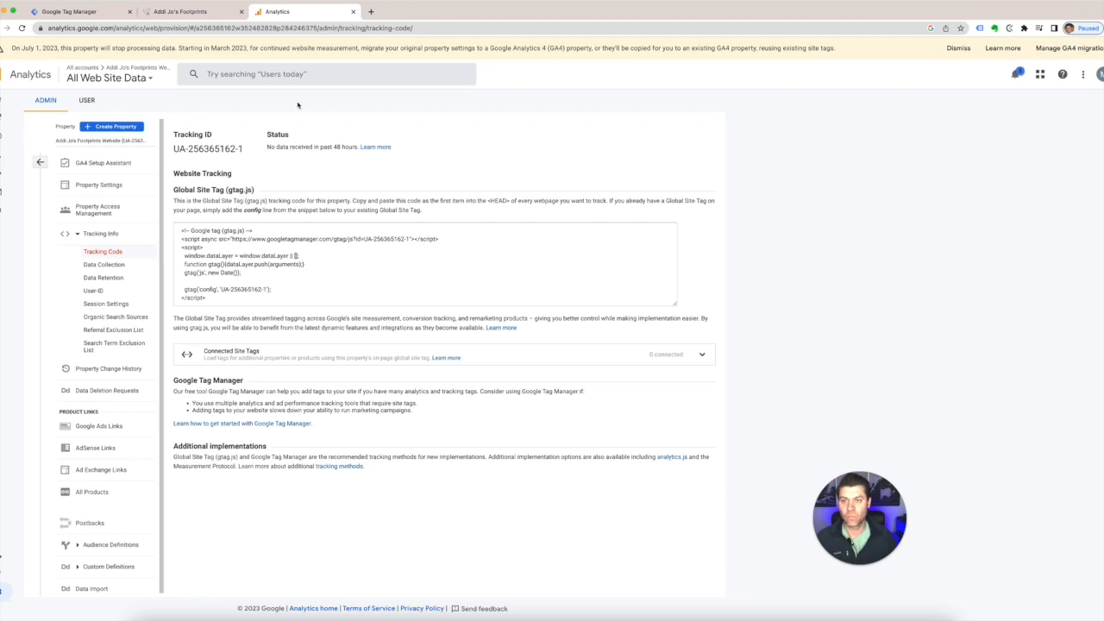
{"action": "left_click", "coordinate": [111, 78]}
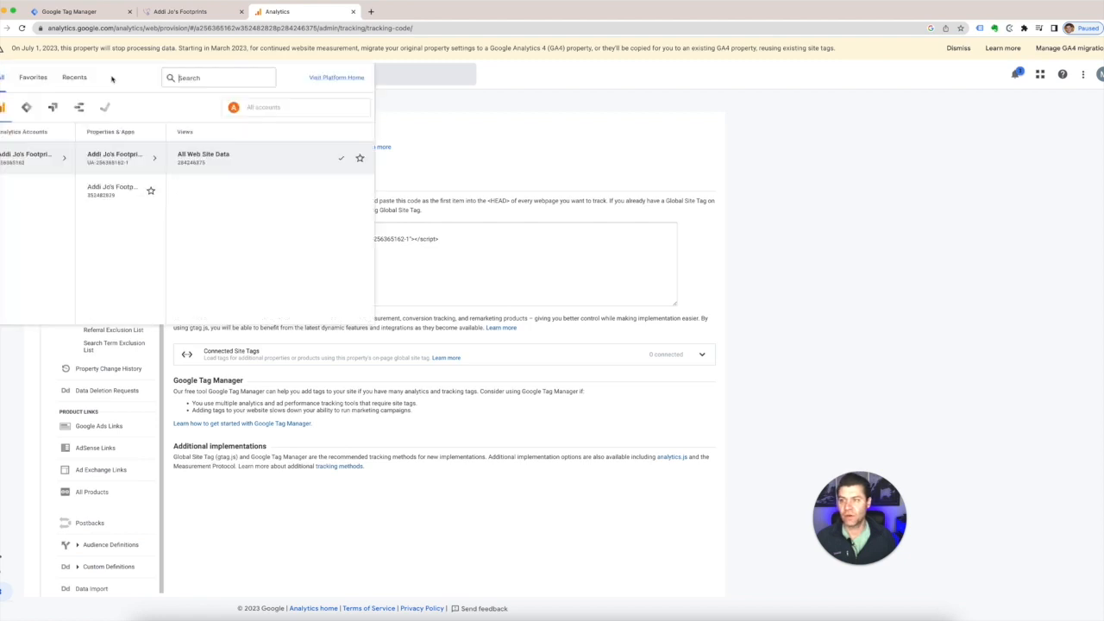
{"action": "left_click", "coordinate": [113, 190]}
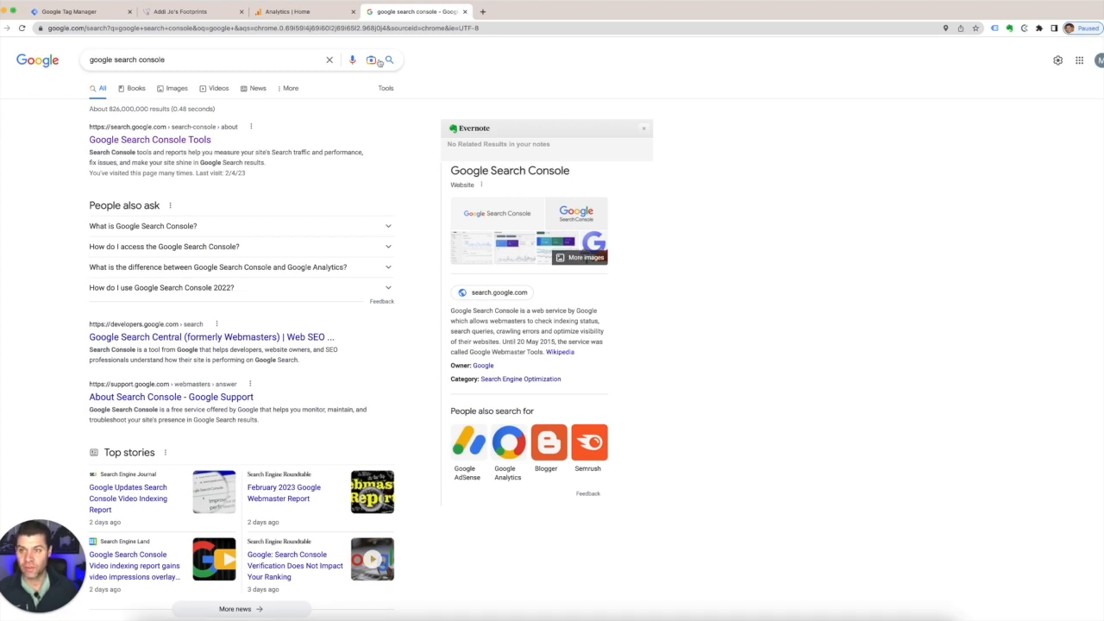
Step: Switch to the Addi Jo's Footprints website and open the page for adding new plugins in its WordPress dashboard
{"action": "left_click", "coordinate": [183, 11]}
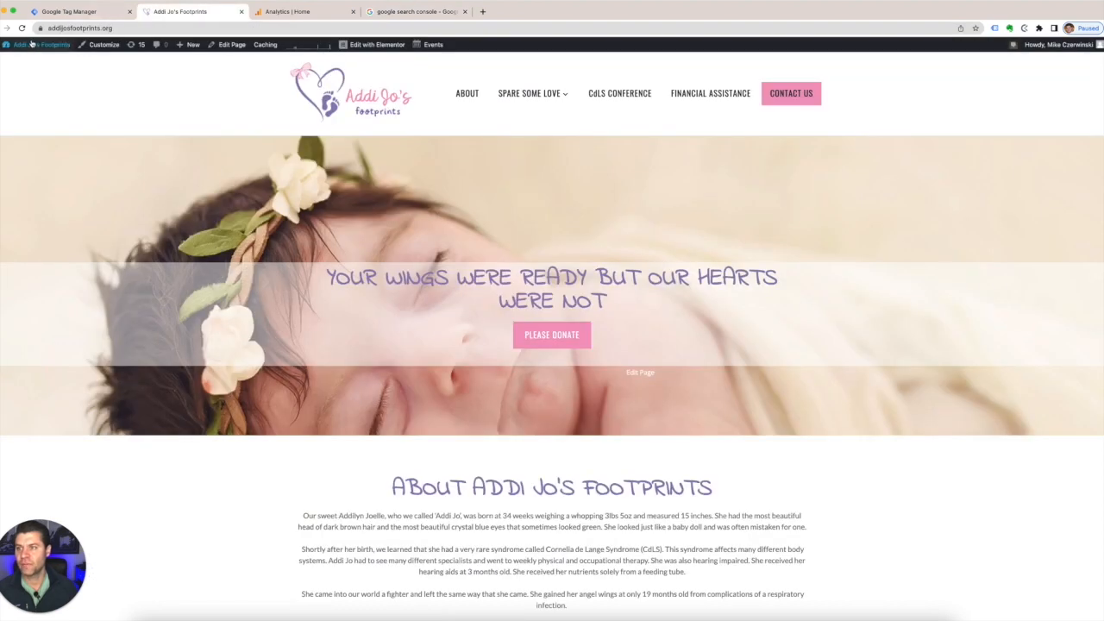
{"action": "left_click", "coordinate": [31, 43]}
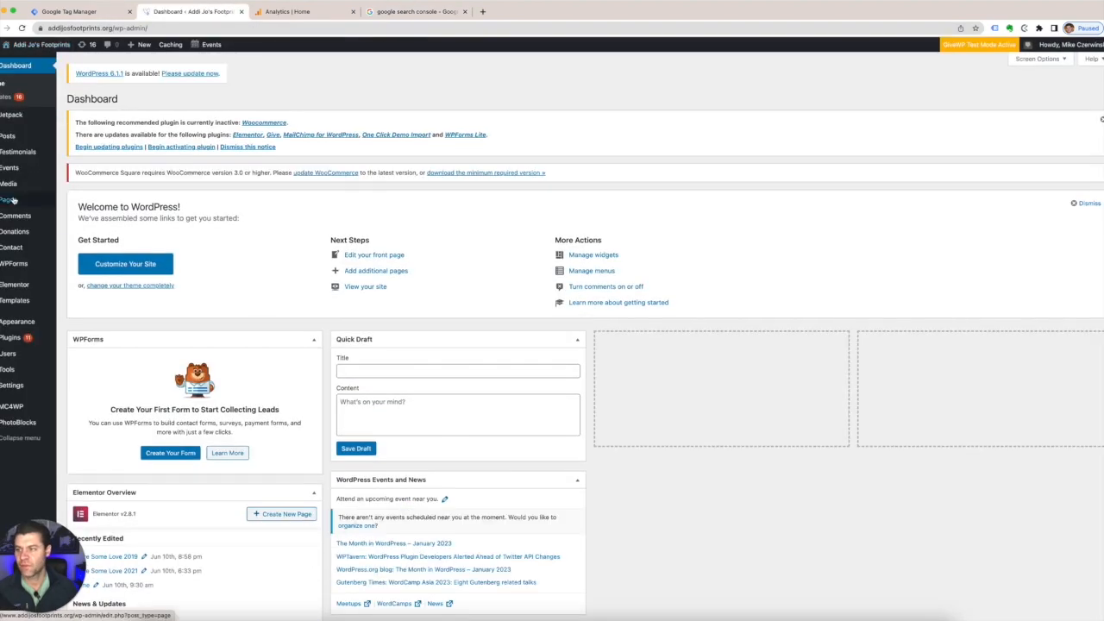
{"action": "mouse_move", "coordinate": [13, 200]}
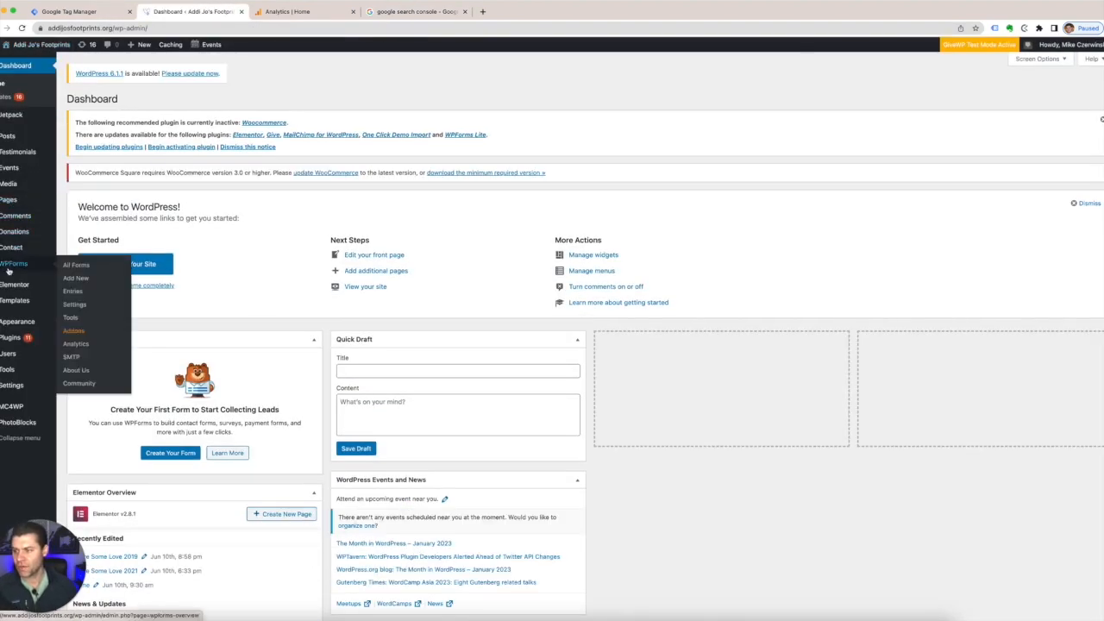
{"action": "left_click", "coordinate": [7, 338]}
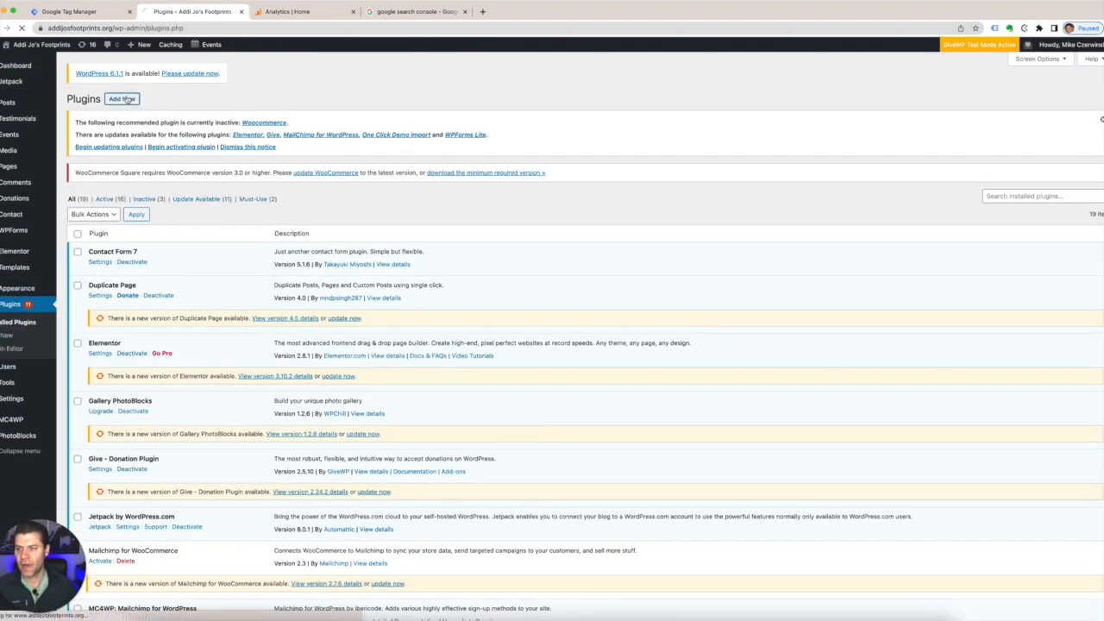
{"action": "left_click", "coordinate": [125, 99]}
Step: Search the plugins for "site kit", and install and activate Site Kit by Google
{"action": "left_click", "coordinate": [1010, 209]}
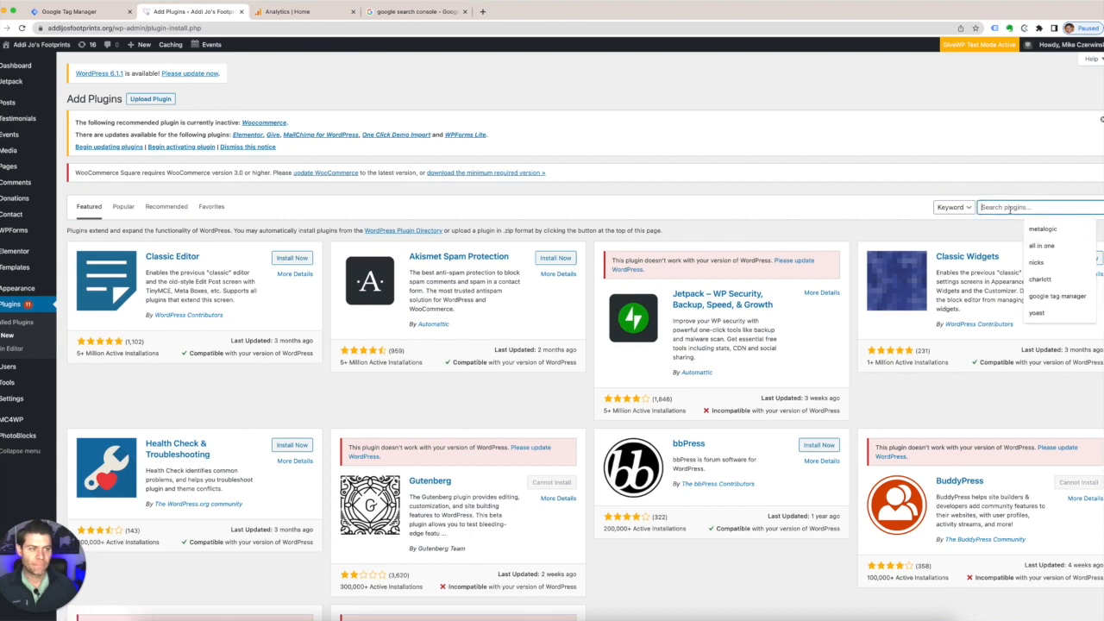
{"action": "type", "text": "site kit"}
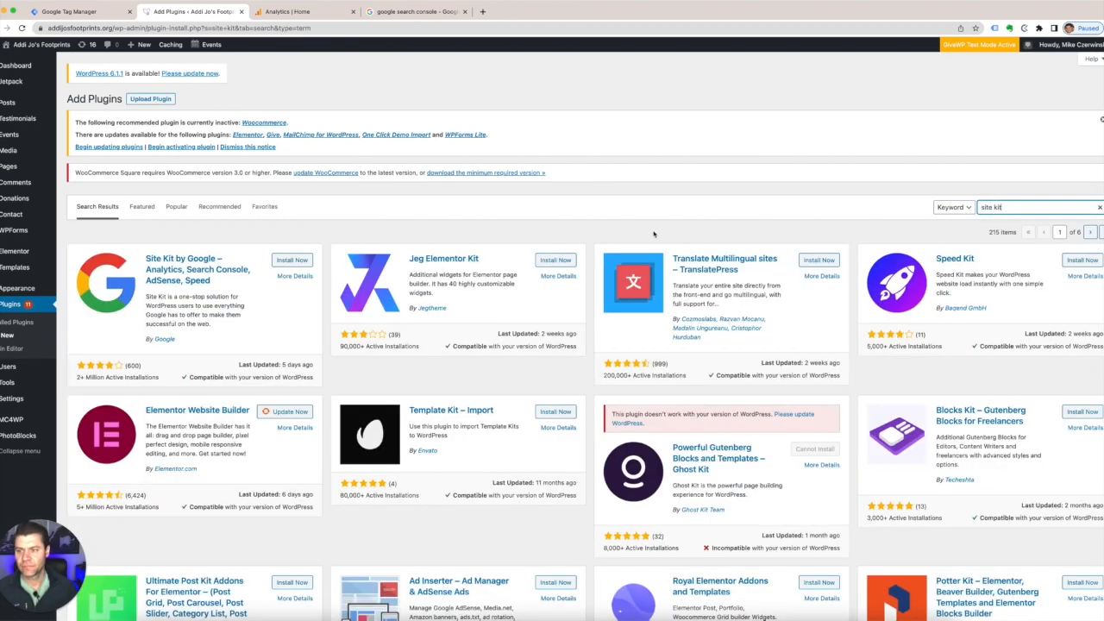
{"action": "left_click", "coordinate": [292, 259]}
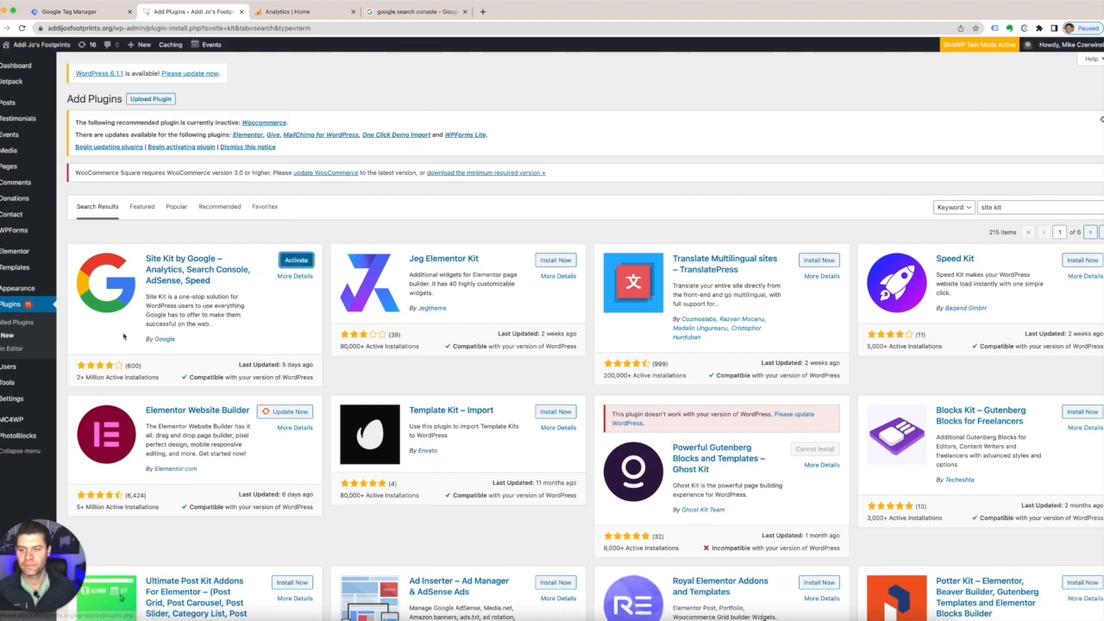
{"action": "left_click", "coordinate": [297, 261]}
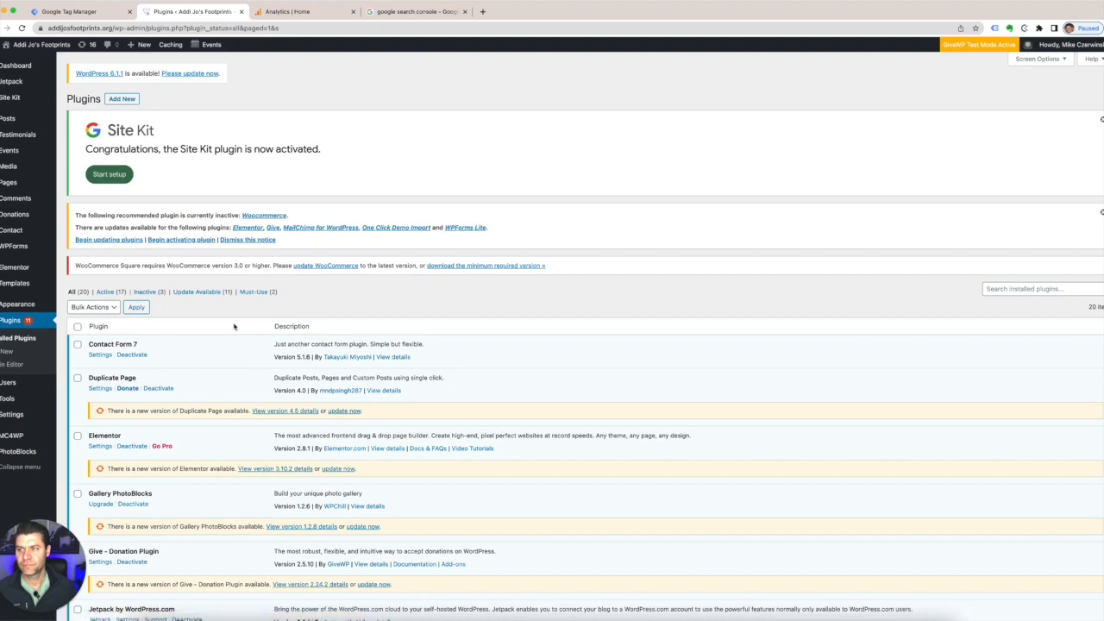
Step: Start the Site Kit setup with Google Analytics connected, and sign in with the Addi Jo's Footprints Google account
{"action": "left_click", "coordinate": [9, 98]}
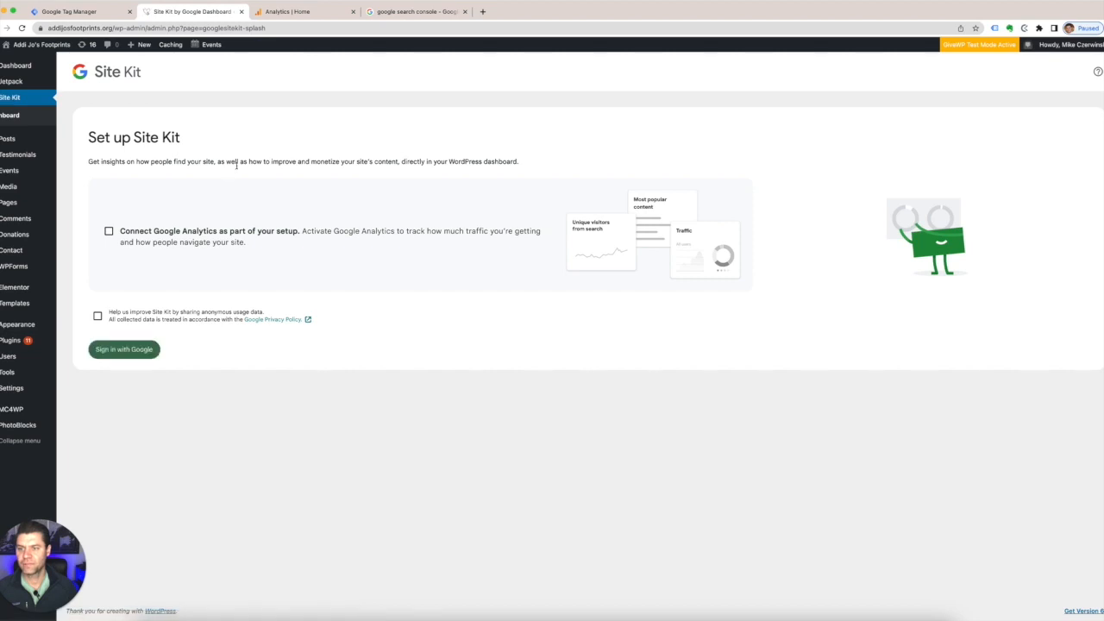
{"action": "left_click", "coordinate": [217, 235]}
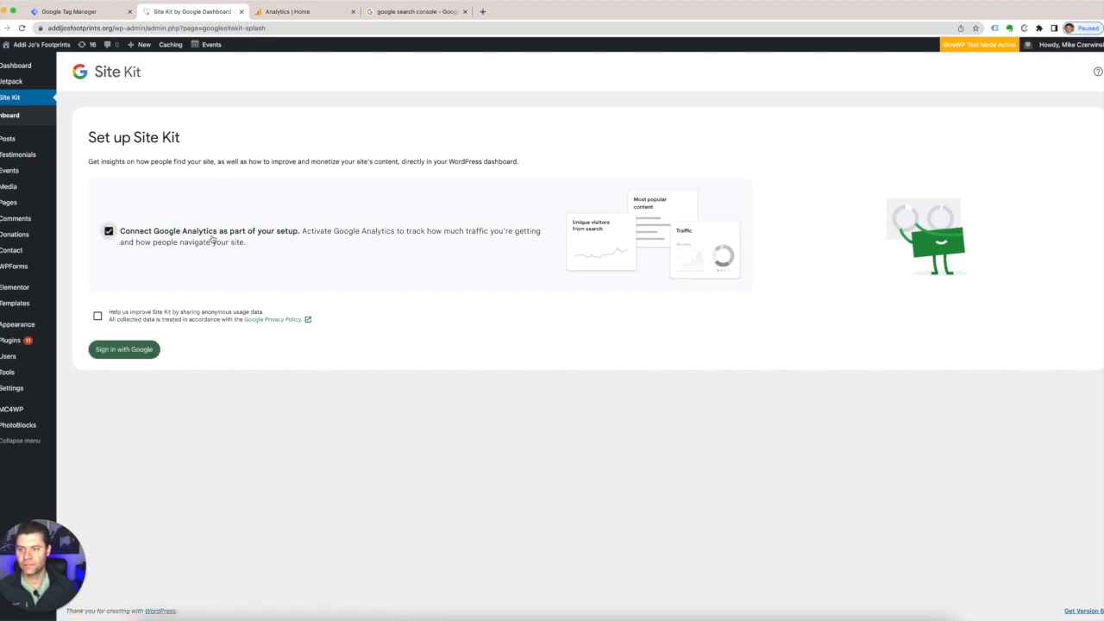
{"action": "left_click", "coordinate": [126, 350]}
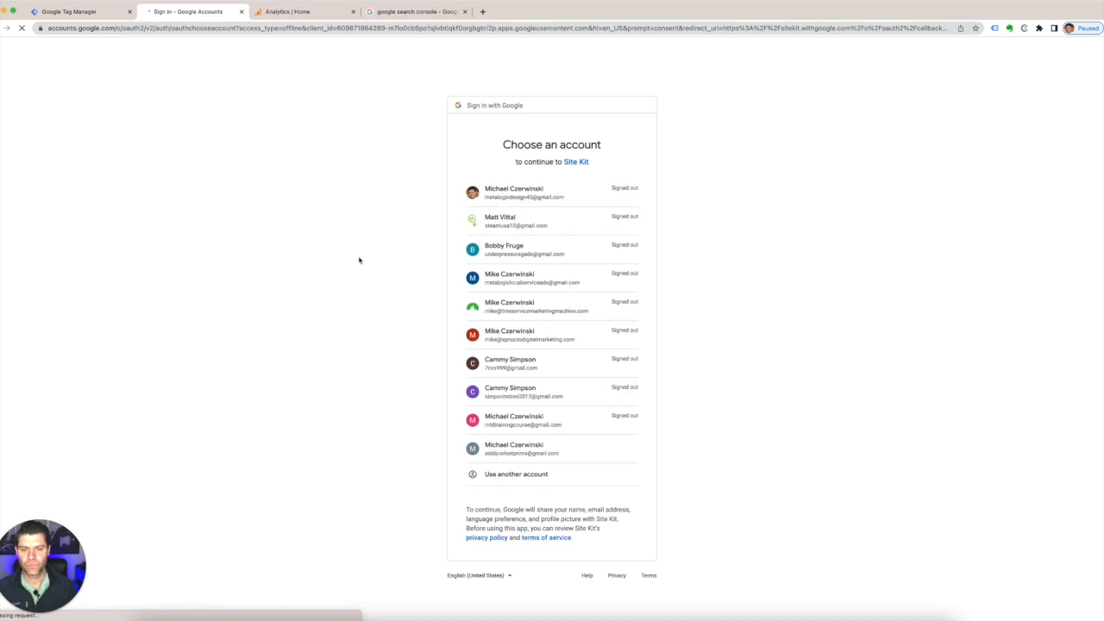
{"action": "left_click", "coordinate": [527, 456]}
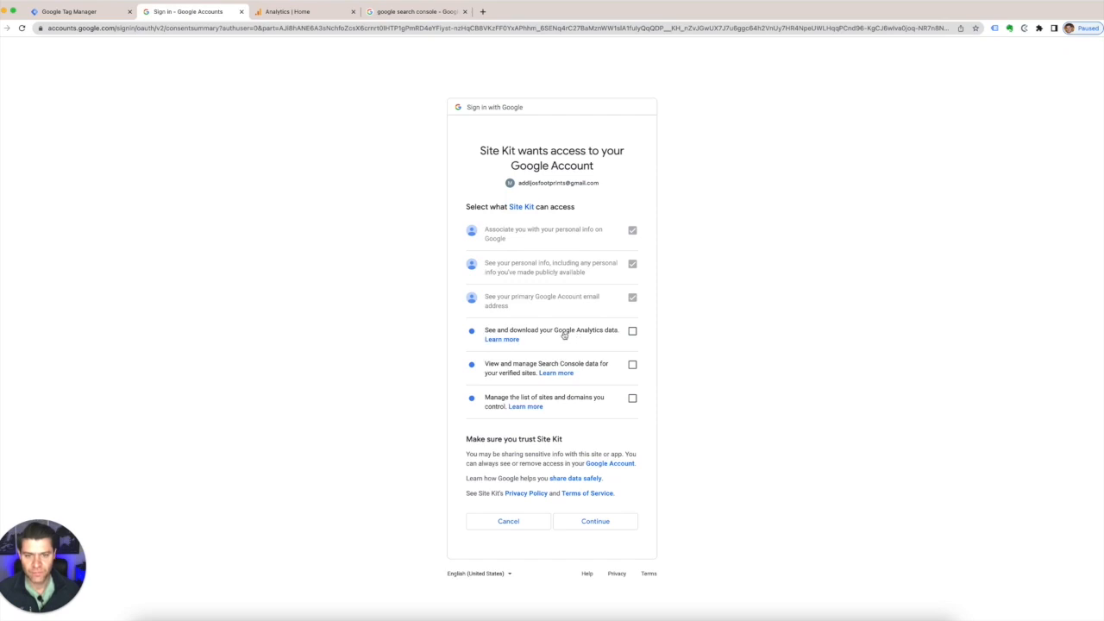
Step: Grant Site Kit access to Google Analytics data, Search Console data, and the list of sites and domains
{"action": "left_click", "coordinate": [633, 332]}
{"action": "left_click", "coordinate": [632, 364]}
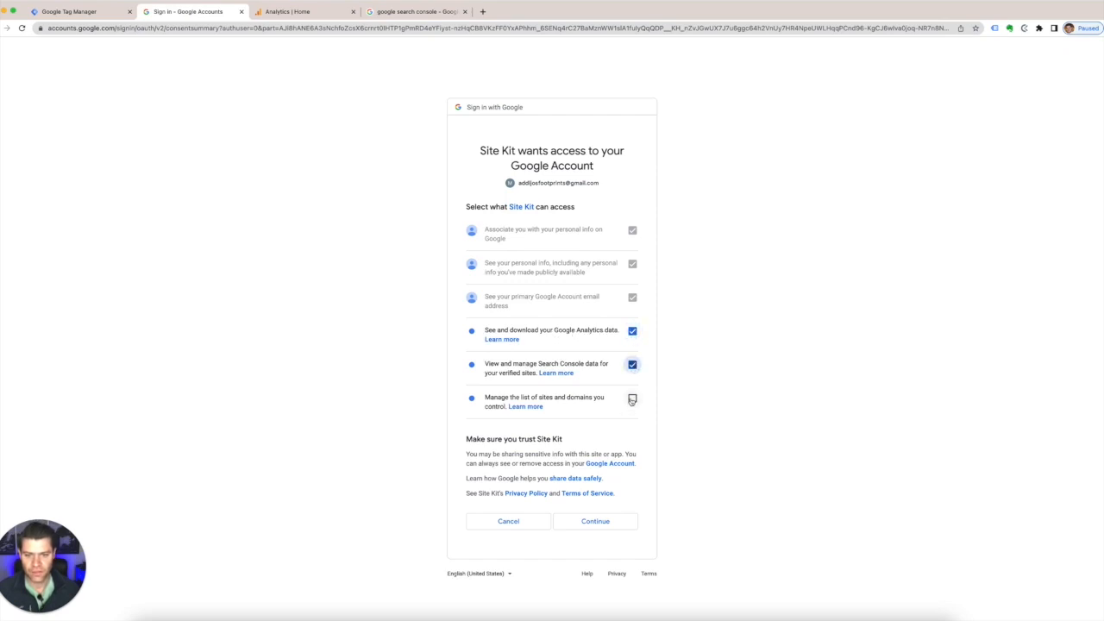
{"action": "left_click", "coordinate": [633, 399]}
{"action": "left_click", "coordinate": [595, 521]}
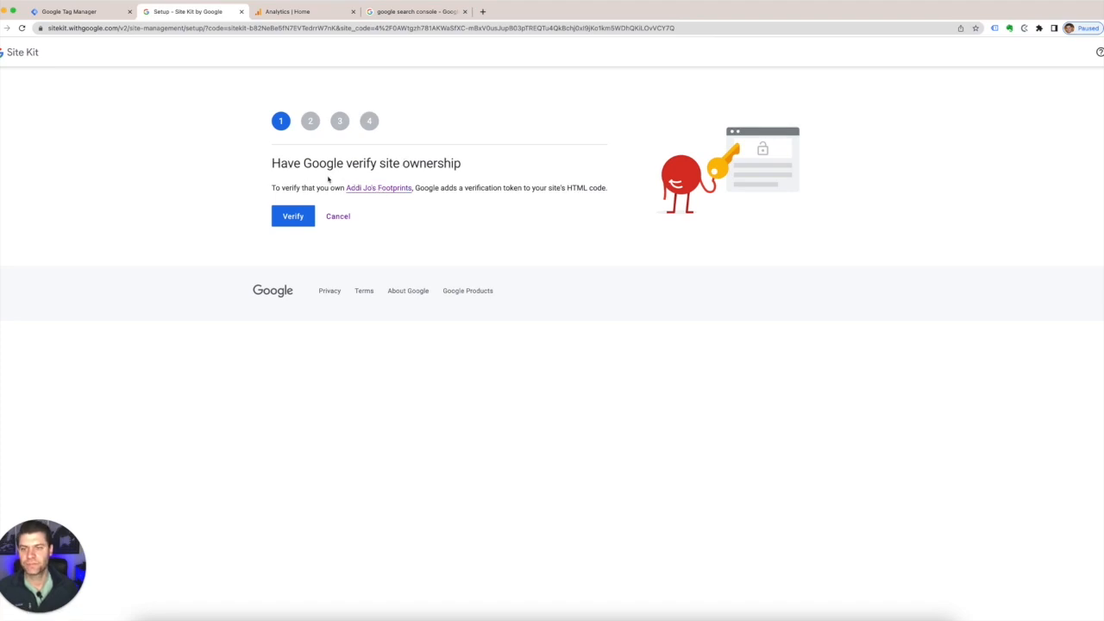
Step: Complete the Site Kit wizard: verify site ownership, allow dashboard metrics, set up Search Console, and continue to the Analytics connection
{"action": "left_click", "coordinate": [294, 216]}
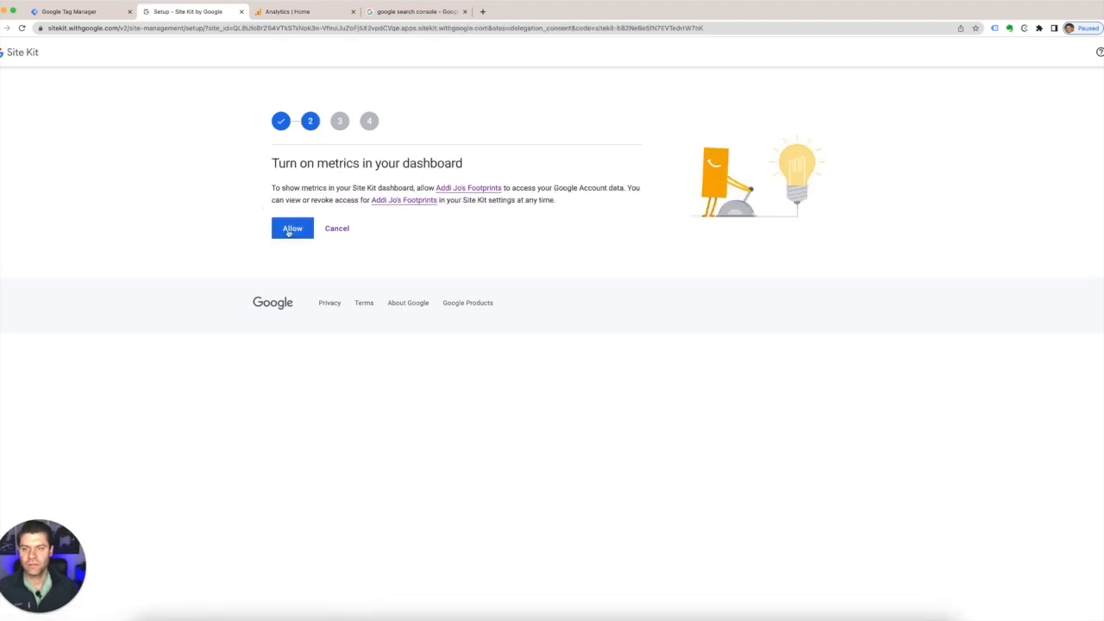
{"action": "left_click", "coordinate": [292, 228]}
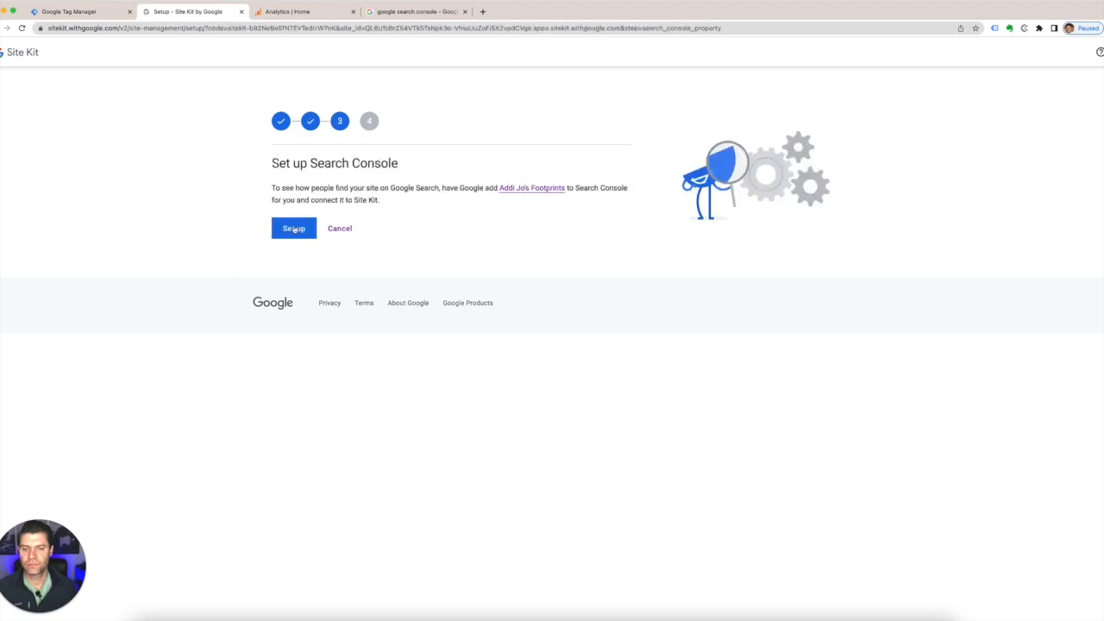
{"action": "left_click", "coordinate": [291, 230]}
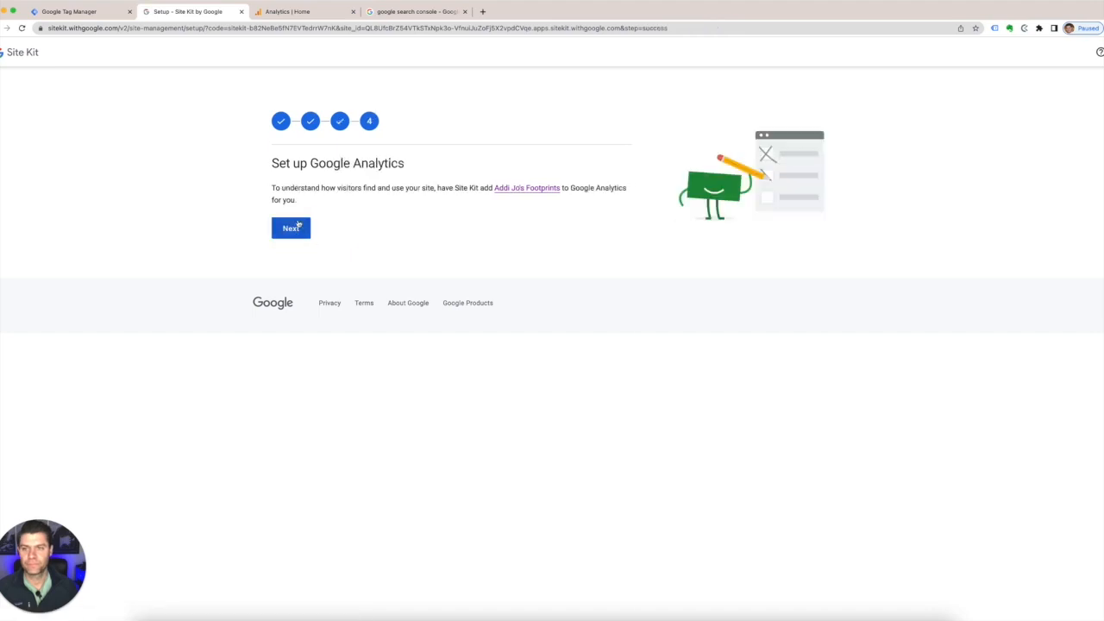
{"action": "left_click", "coordinate": [292, 230]}
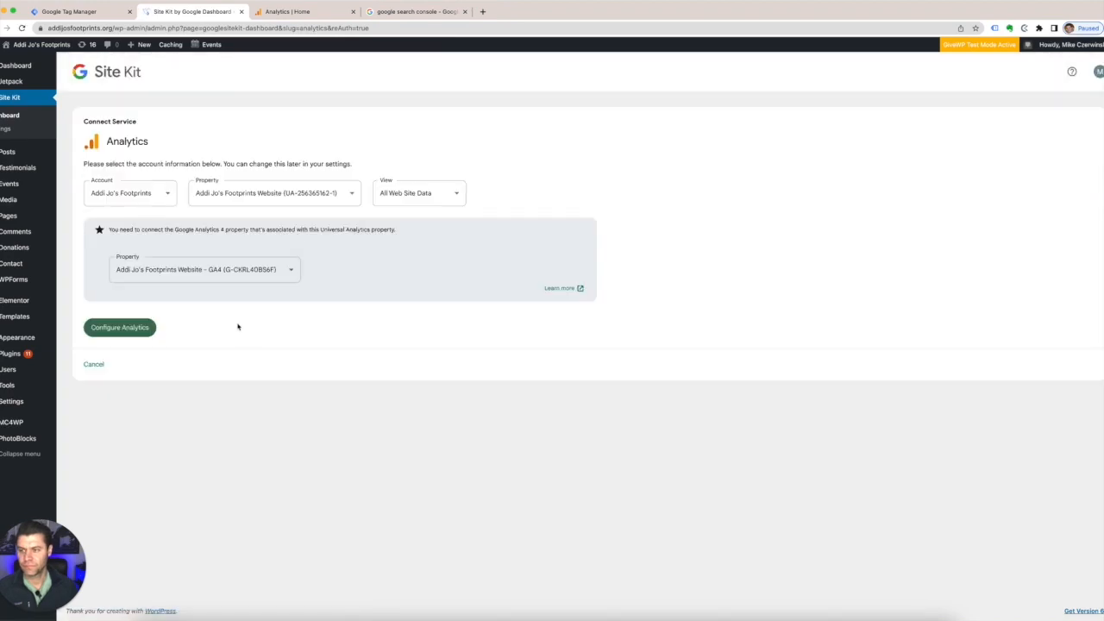
Step: Configure Analytics in Site Kit with the Addi Jo's Footprints Website - GA4 property, and dismiss the dashboard's setup and data-gathering notices
{"action": "left_click", "coordinate": [249, 275]}
{"action": "left_click", "coordinate": [191, 297]}
{"action": "left_click", "coordinate": [120, 328]}
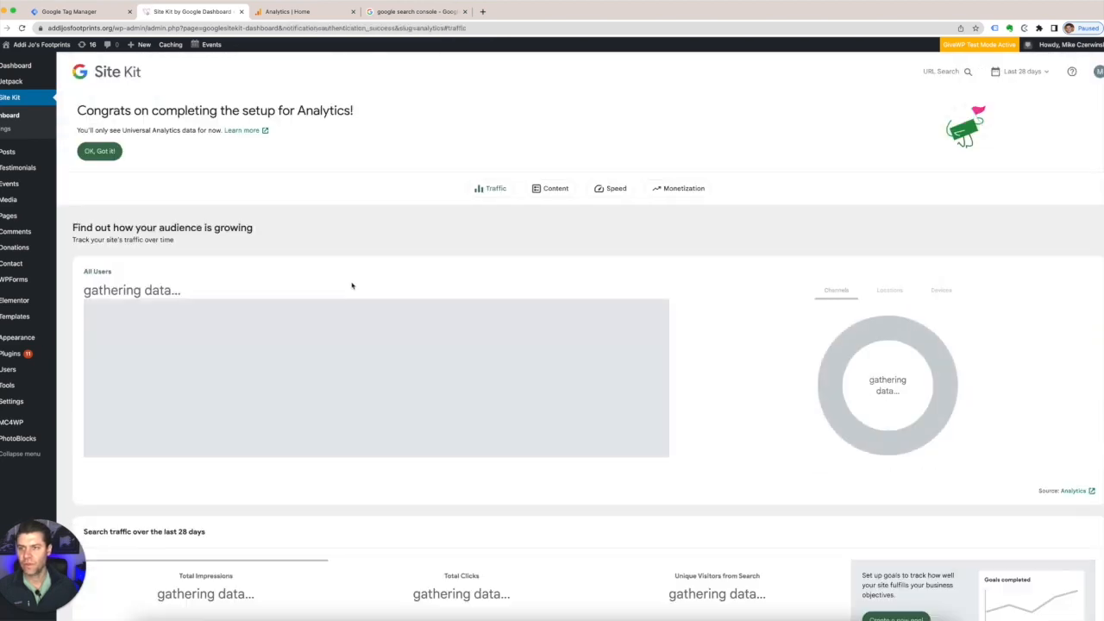
{"action": "left_click", "coordinate": [100, 152]}
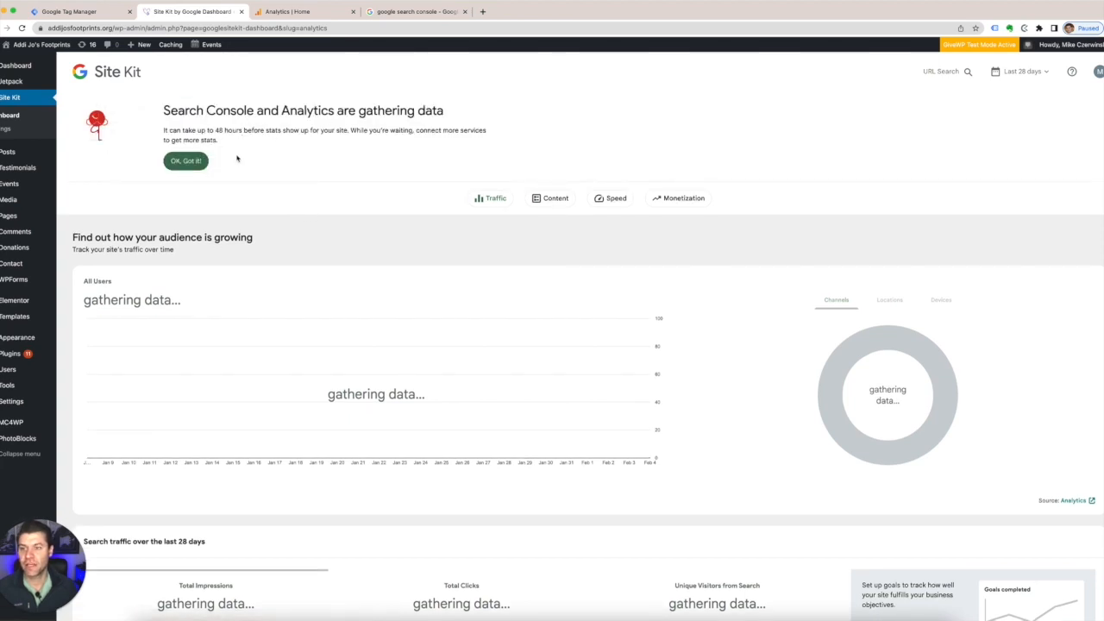
{"action": "left_click", "coordinate": [184, 161]}
{"action": "scroll", "coordinate": [338, 212], "scroll_direction": "down", "scroll_amount": 5}
{"action": "scroll", "coordinate": [337, 213], "scroll_direction": "down", "scroll_amount": 4}
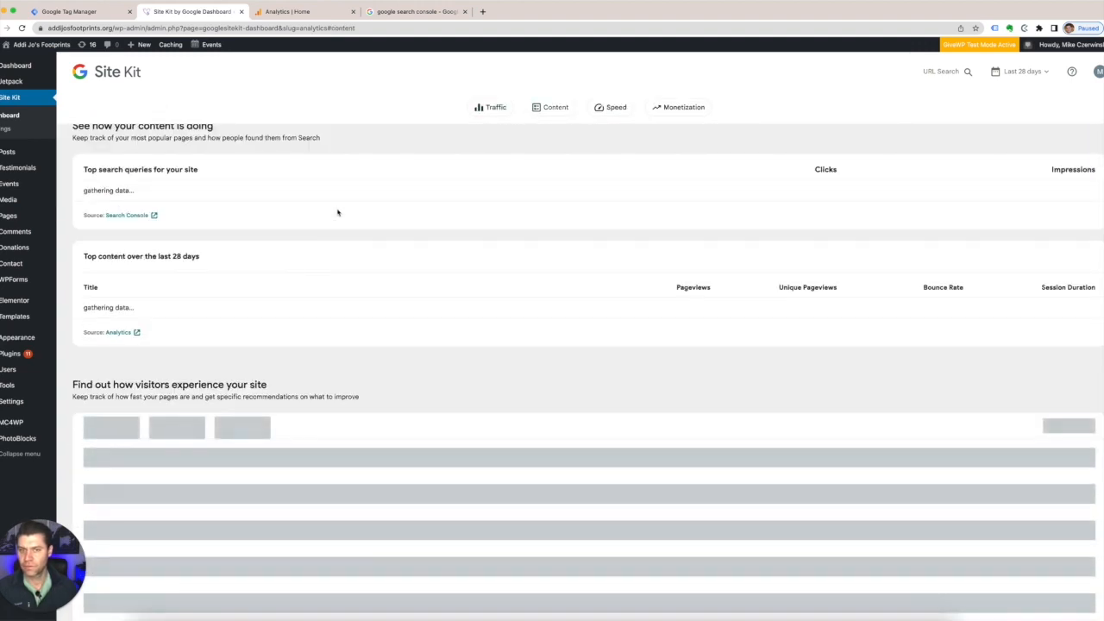
{"action": "scroll", "coordinate": [451, 215], "scroll_direction": "up", "scroll_amount": 1}
{"action": "scroll", "coordinate": [449, 211], "scroll_direction": "up", "scroll_amount": 8}
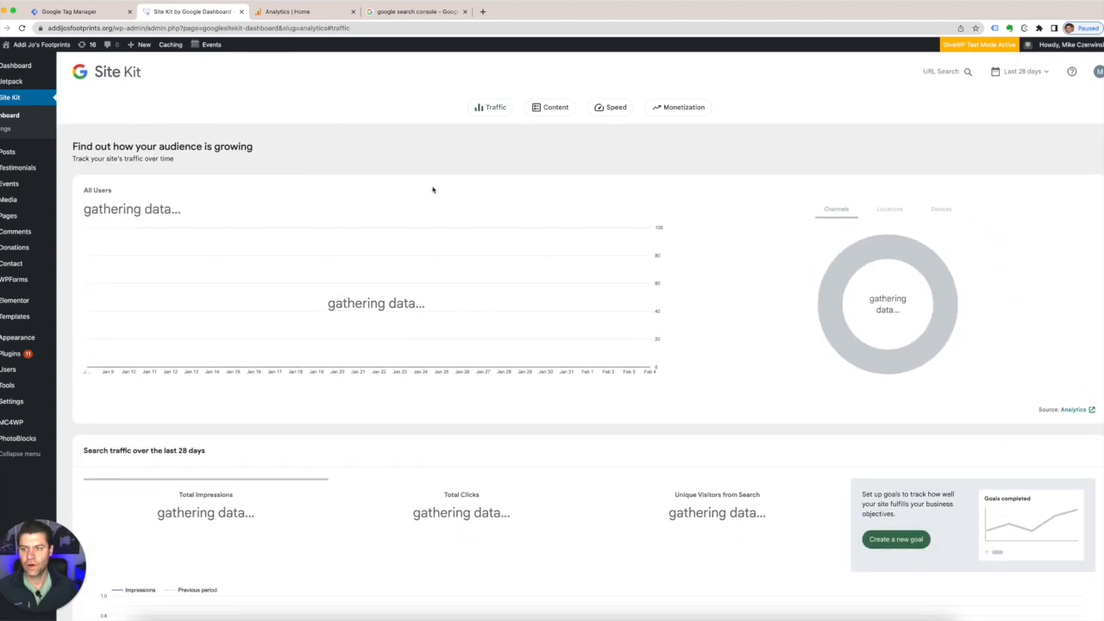
Step: Open Google Search Console from the Google search results, start it, and dismiss the welcome message to view the site's overview
{"action": "left_click", "coordinate": [417, 12]}
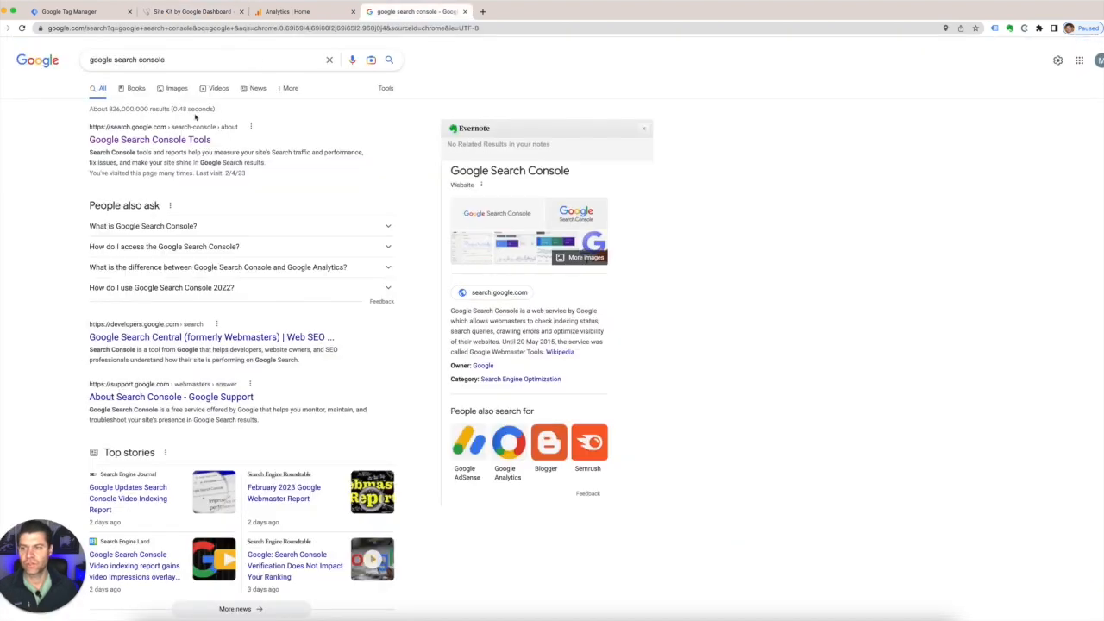
{"action": "left_click", "coordinate": [142, 141]}
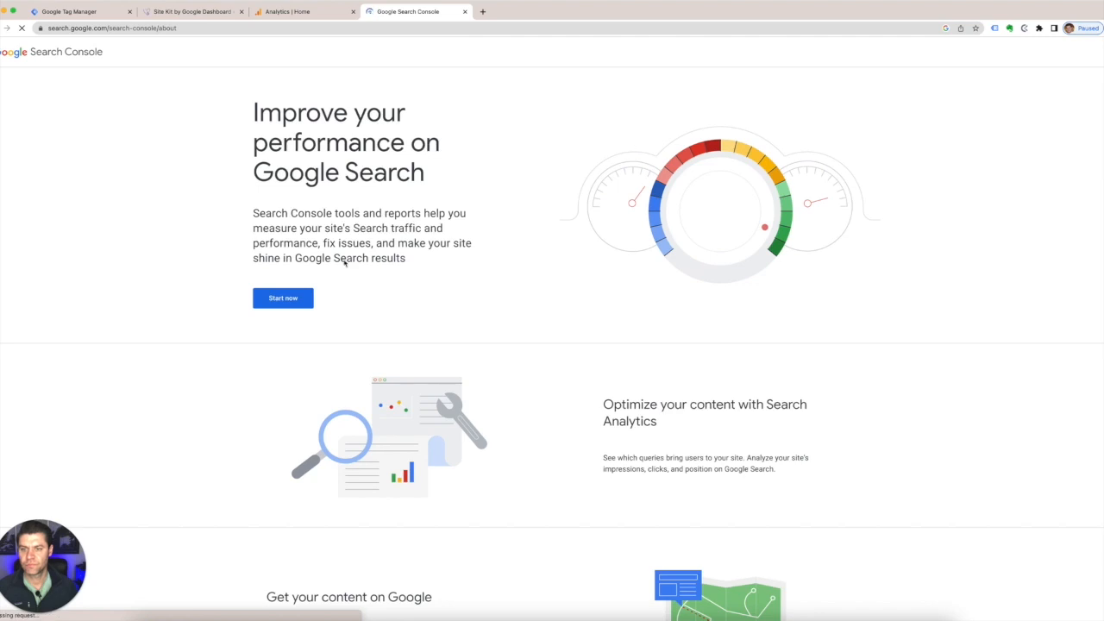
{"action": "left_click", "coordinate": [286, 300]}
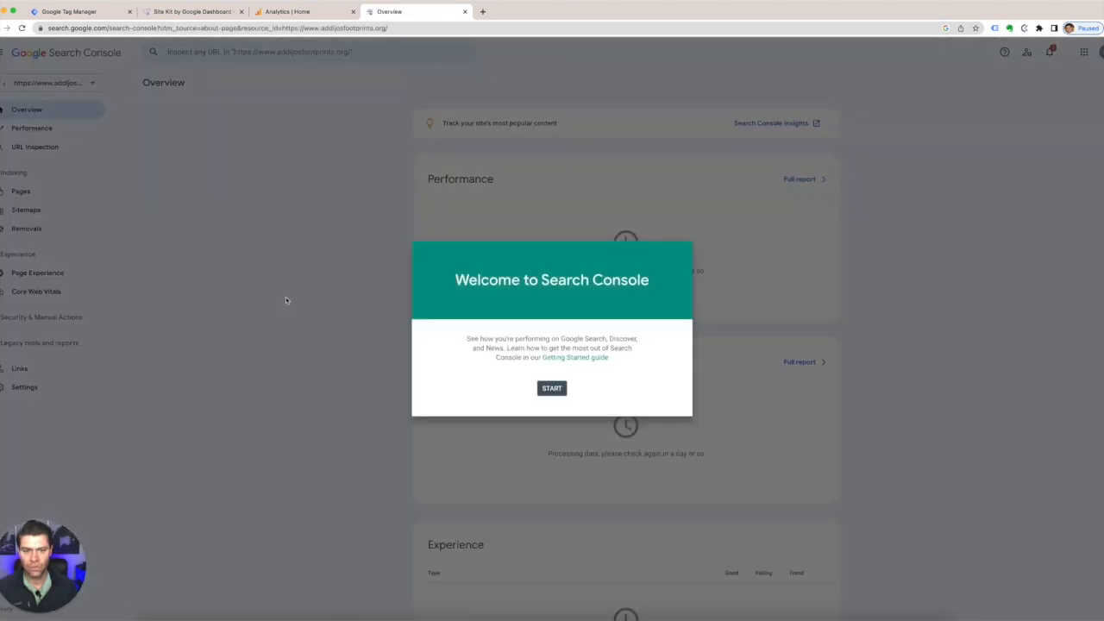
{"action": "left_click", "coordinate": [550, 388]}
{"action": "scroll", "coordinate": [306, 305], "scroll_direction": "down", "scroll_amount": 3}
{"action": "scroll", "coordinate": [306, 304], "scroll_direction": "up", "scroll_amount": 3}
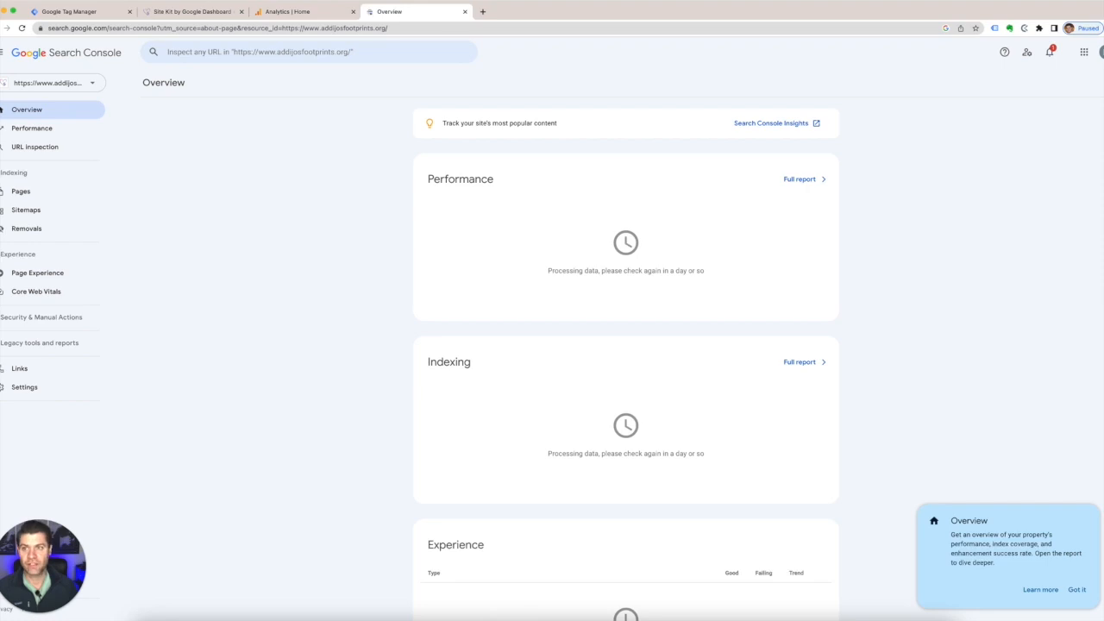
Step: Revisit the Analytics home page and Site Kit dashboard, and open the site's Performance report in Search Console
{"action": "left_click", "coordinate": [289, 14]}
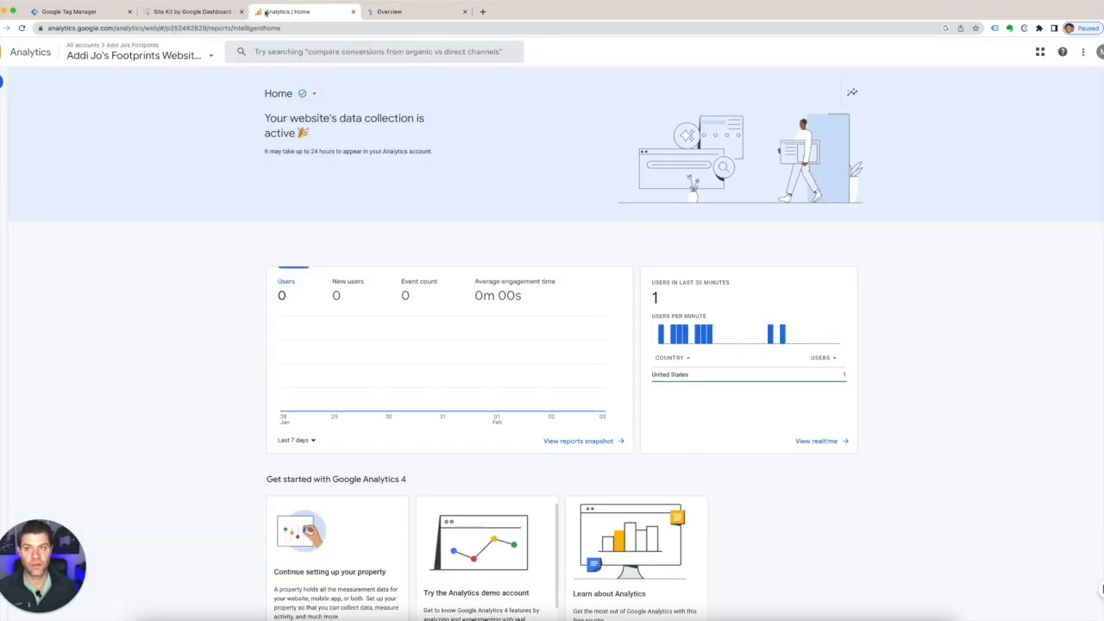
{"action": "left_click", "coordinate": [204, 12]}
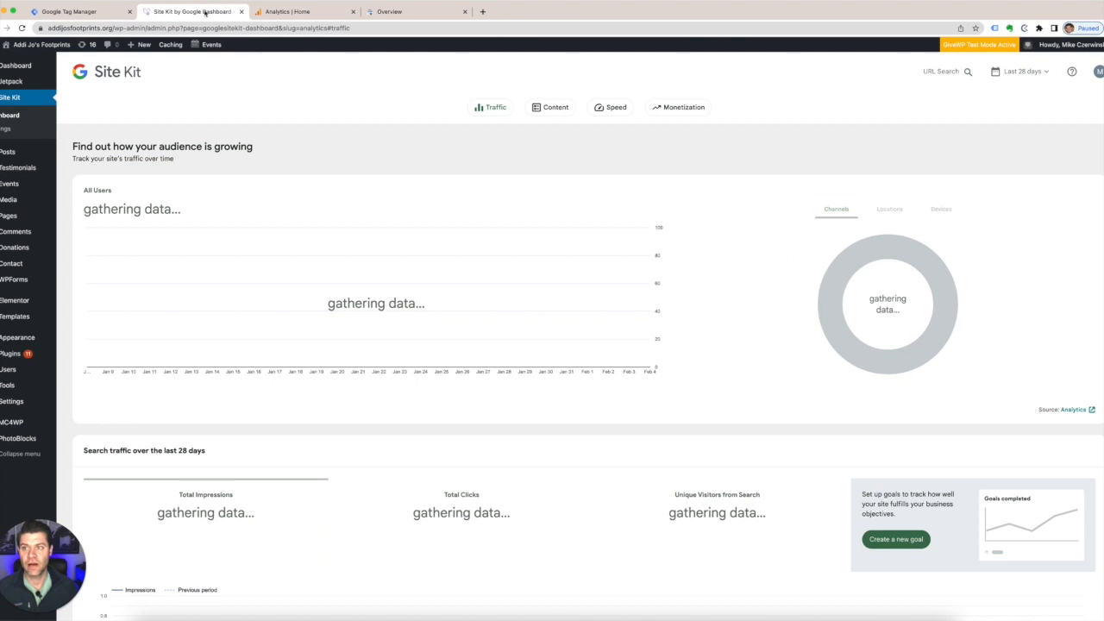
{"action": "left_click", "coordinate": [398, 12]}
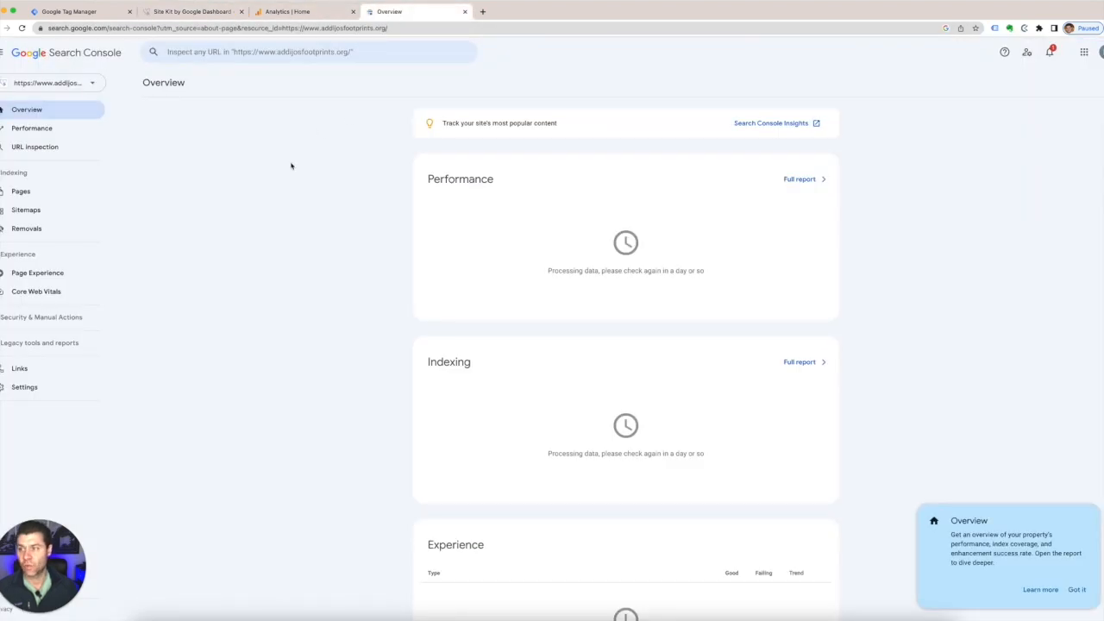
{"action": "left_click", "coordinate": [25, 130]}
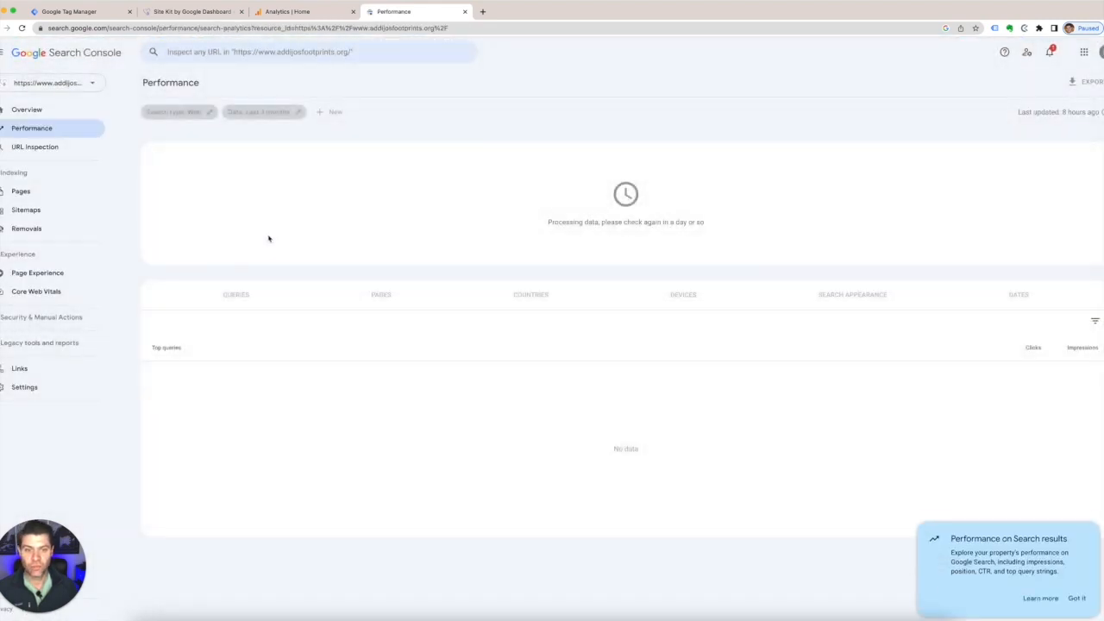